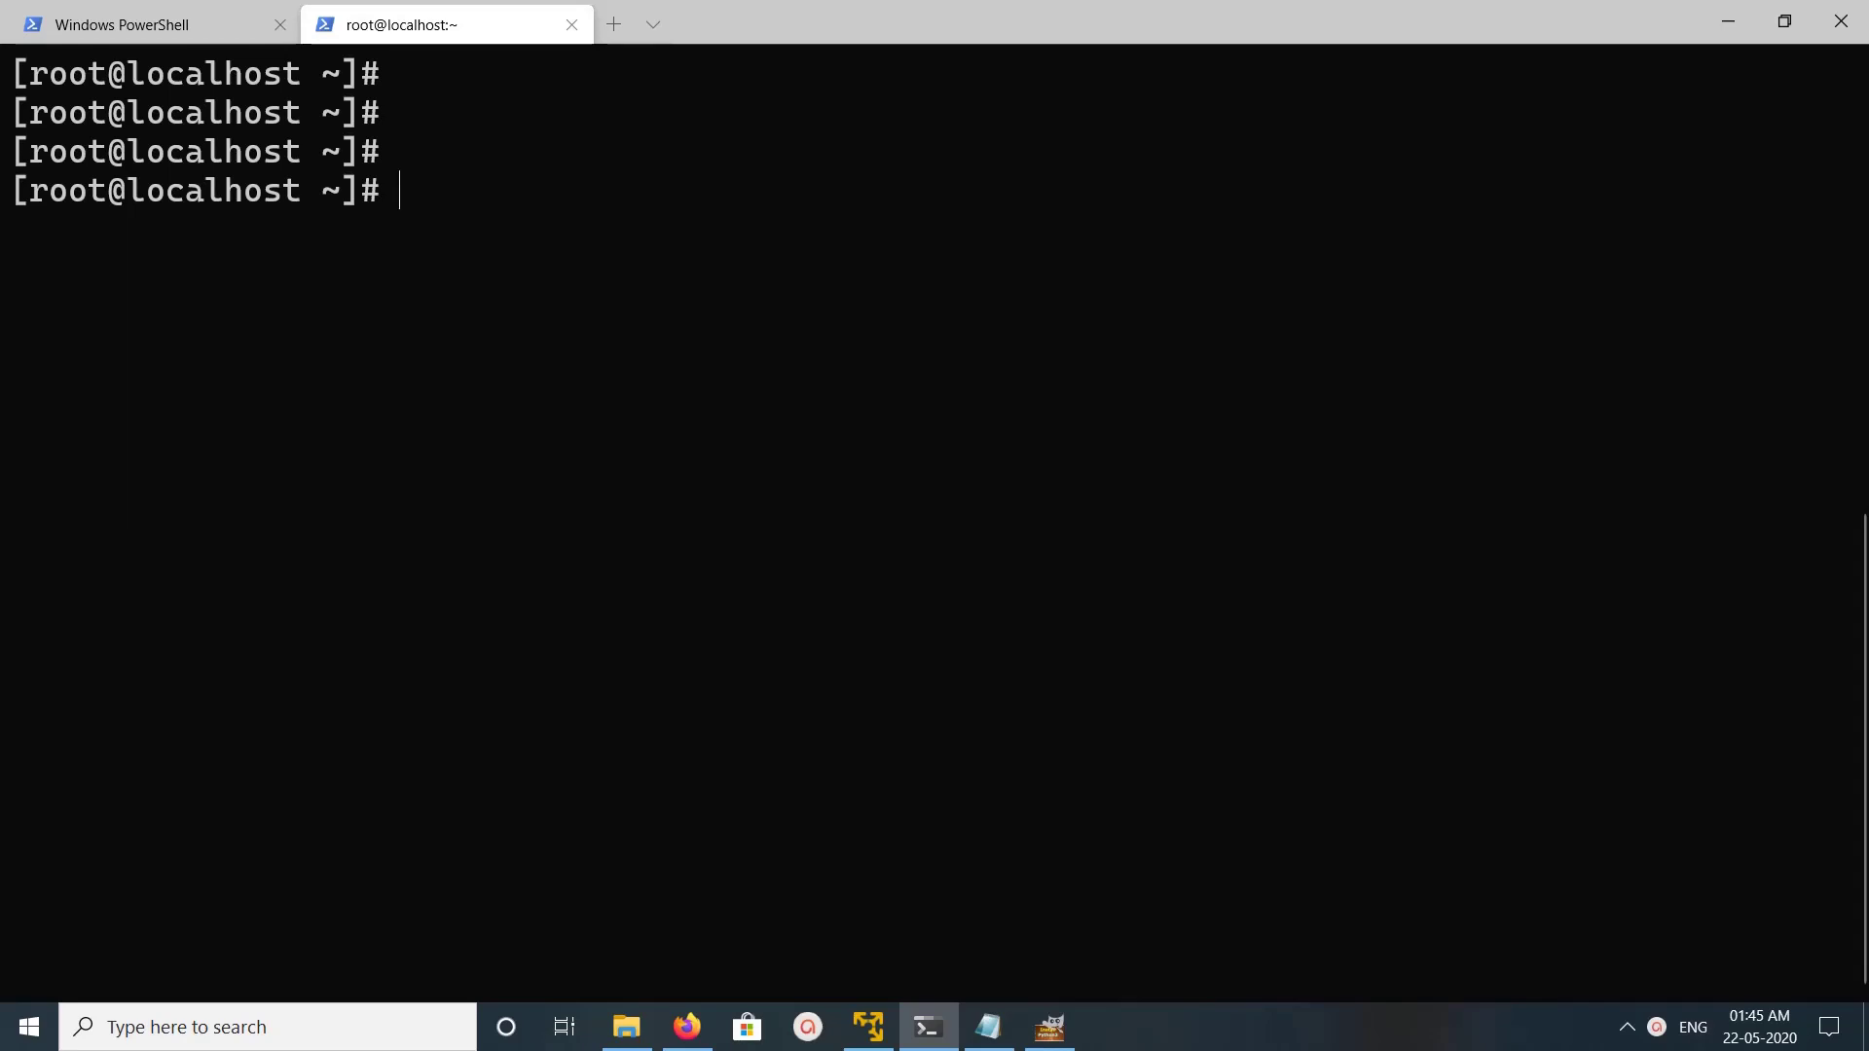
{"action": "type", "text": "yum "}
{"action": "type", "text": "u"}
Step: Run yum install python3 python3-pip and verify Python 3.6.8 and pip 9.0.3 versions
{"action": "key", "text": "BackSpace"}
{"action": "type", "text": "in"}
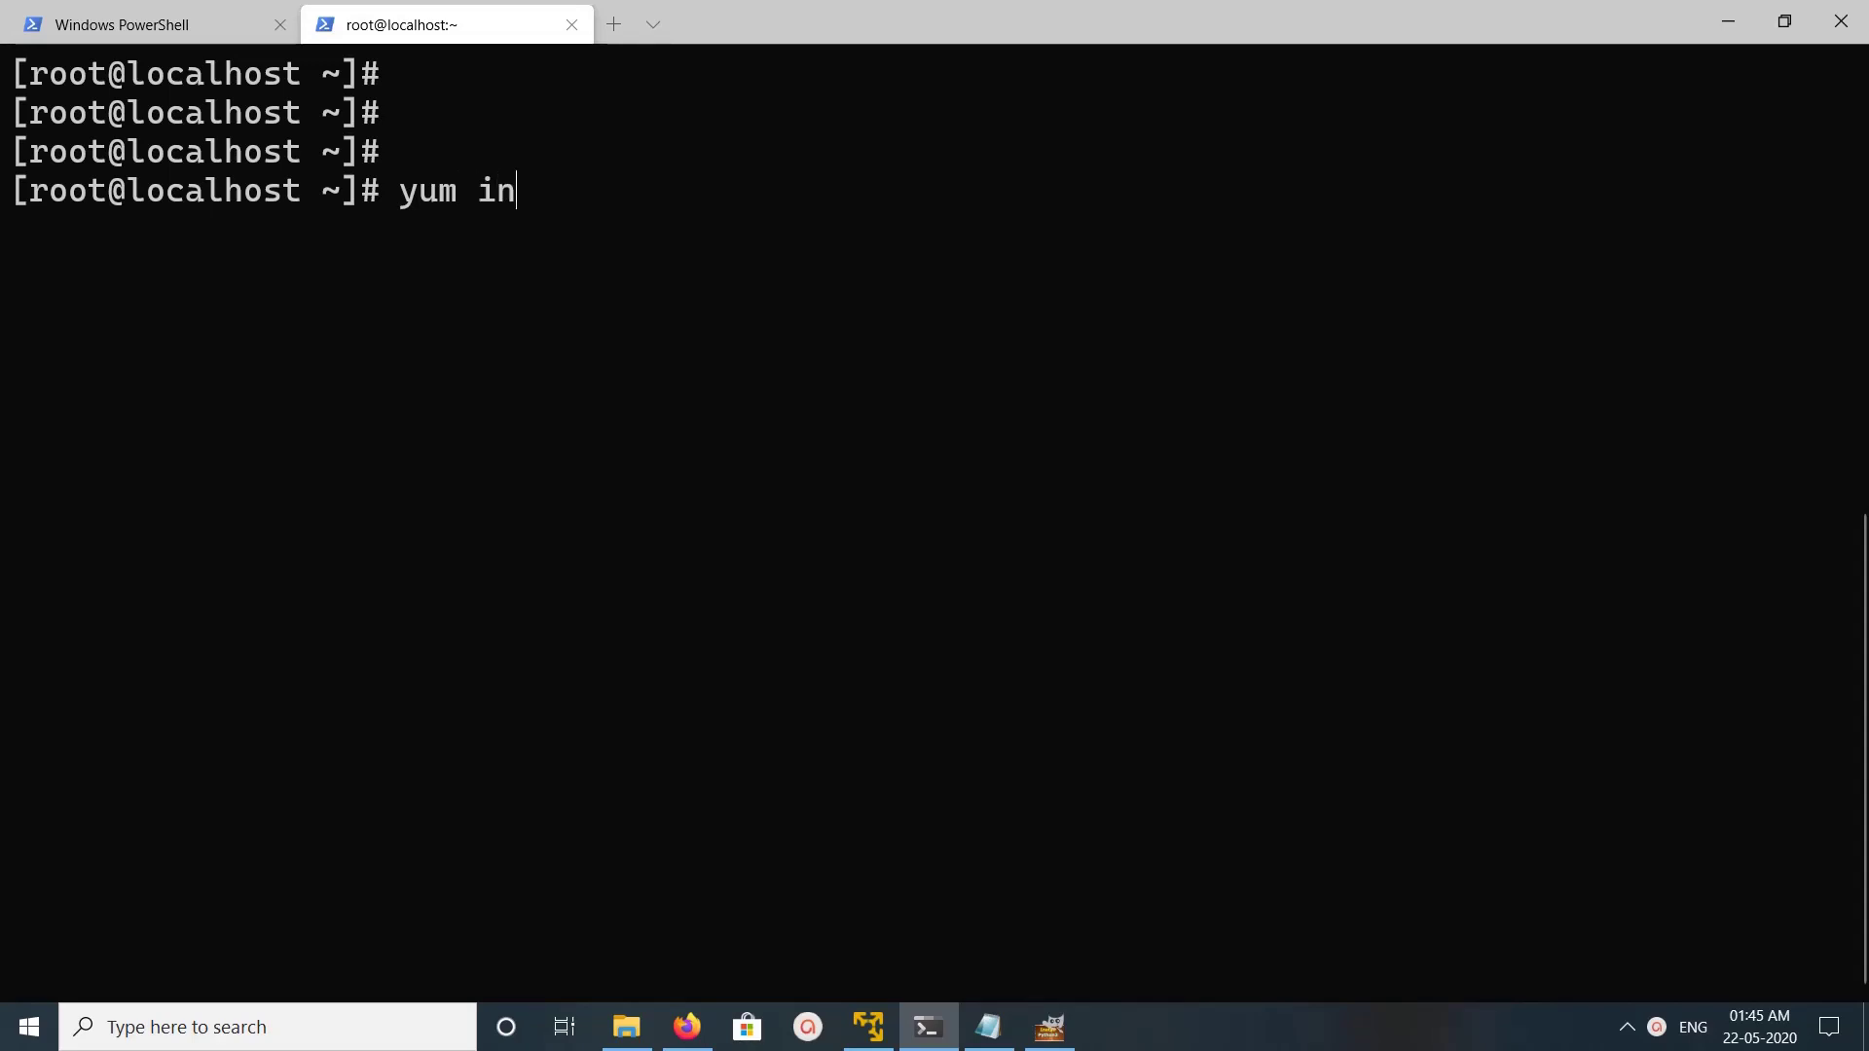
{"action": "type", "text": "stall python3 python3-pip"}
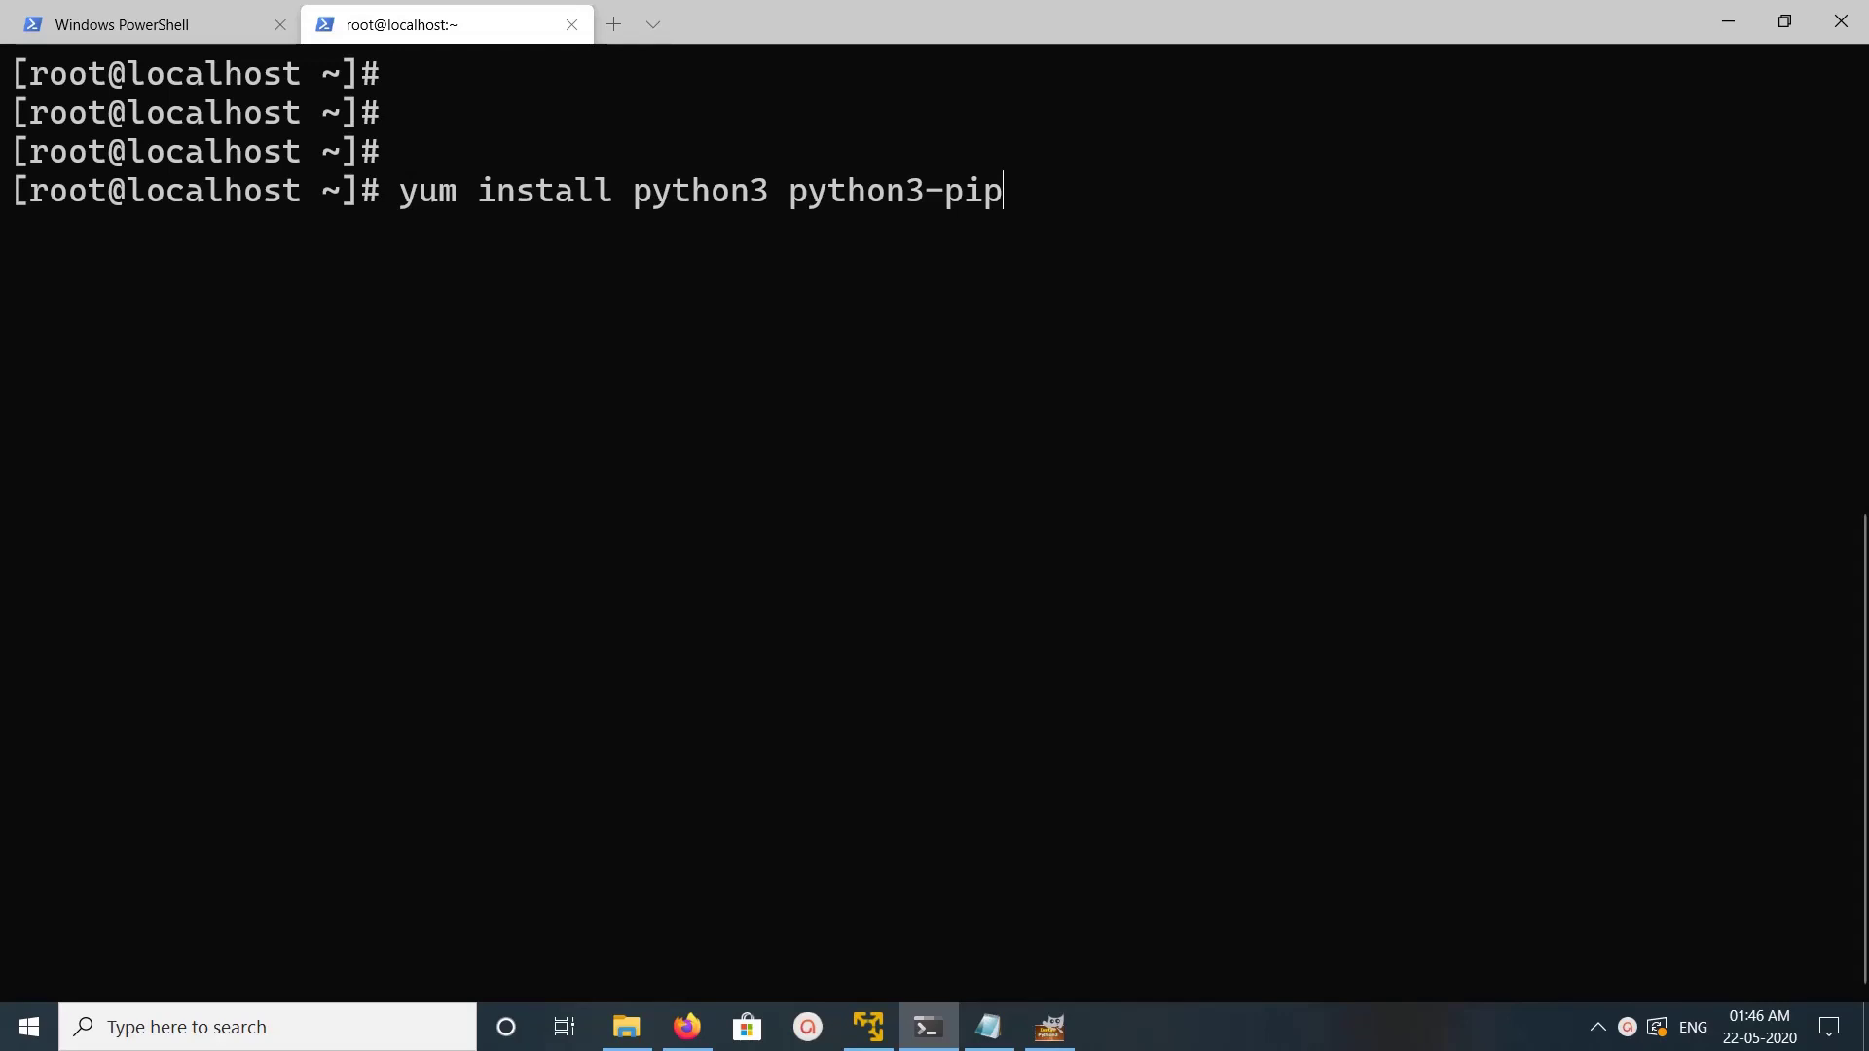
{"action": "key", "text": "Return"}
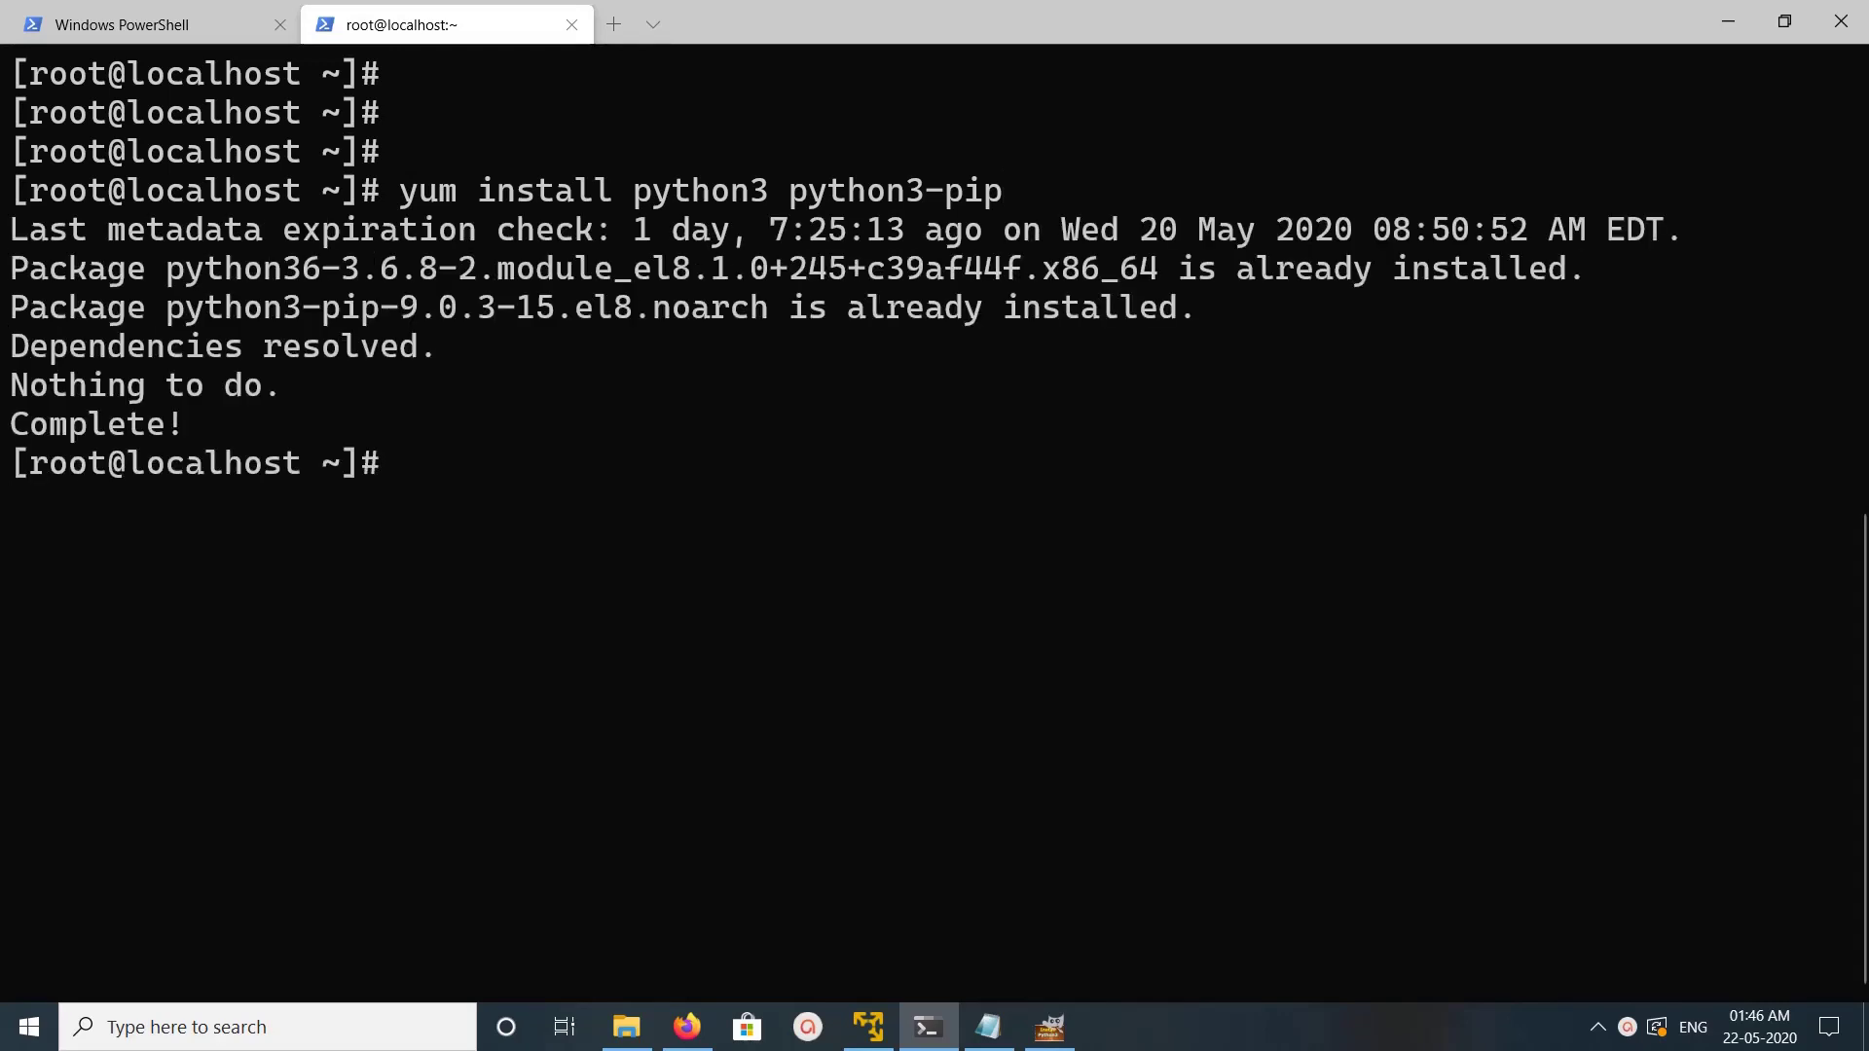
{"action": "key", "text": "Return"}
{"action": "key", "text": "Return"}
{"action": "key", "text": "Return"}
{"action": "type", "text": "p"}
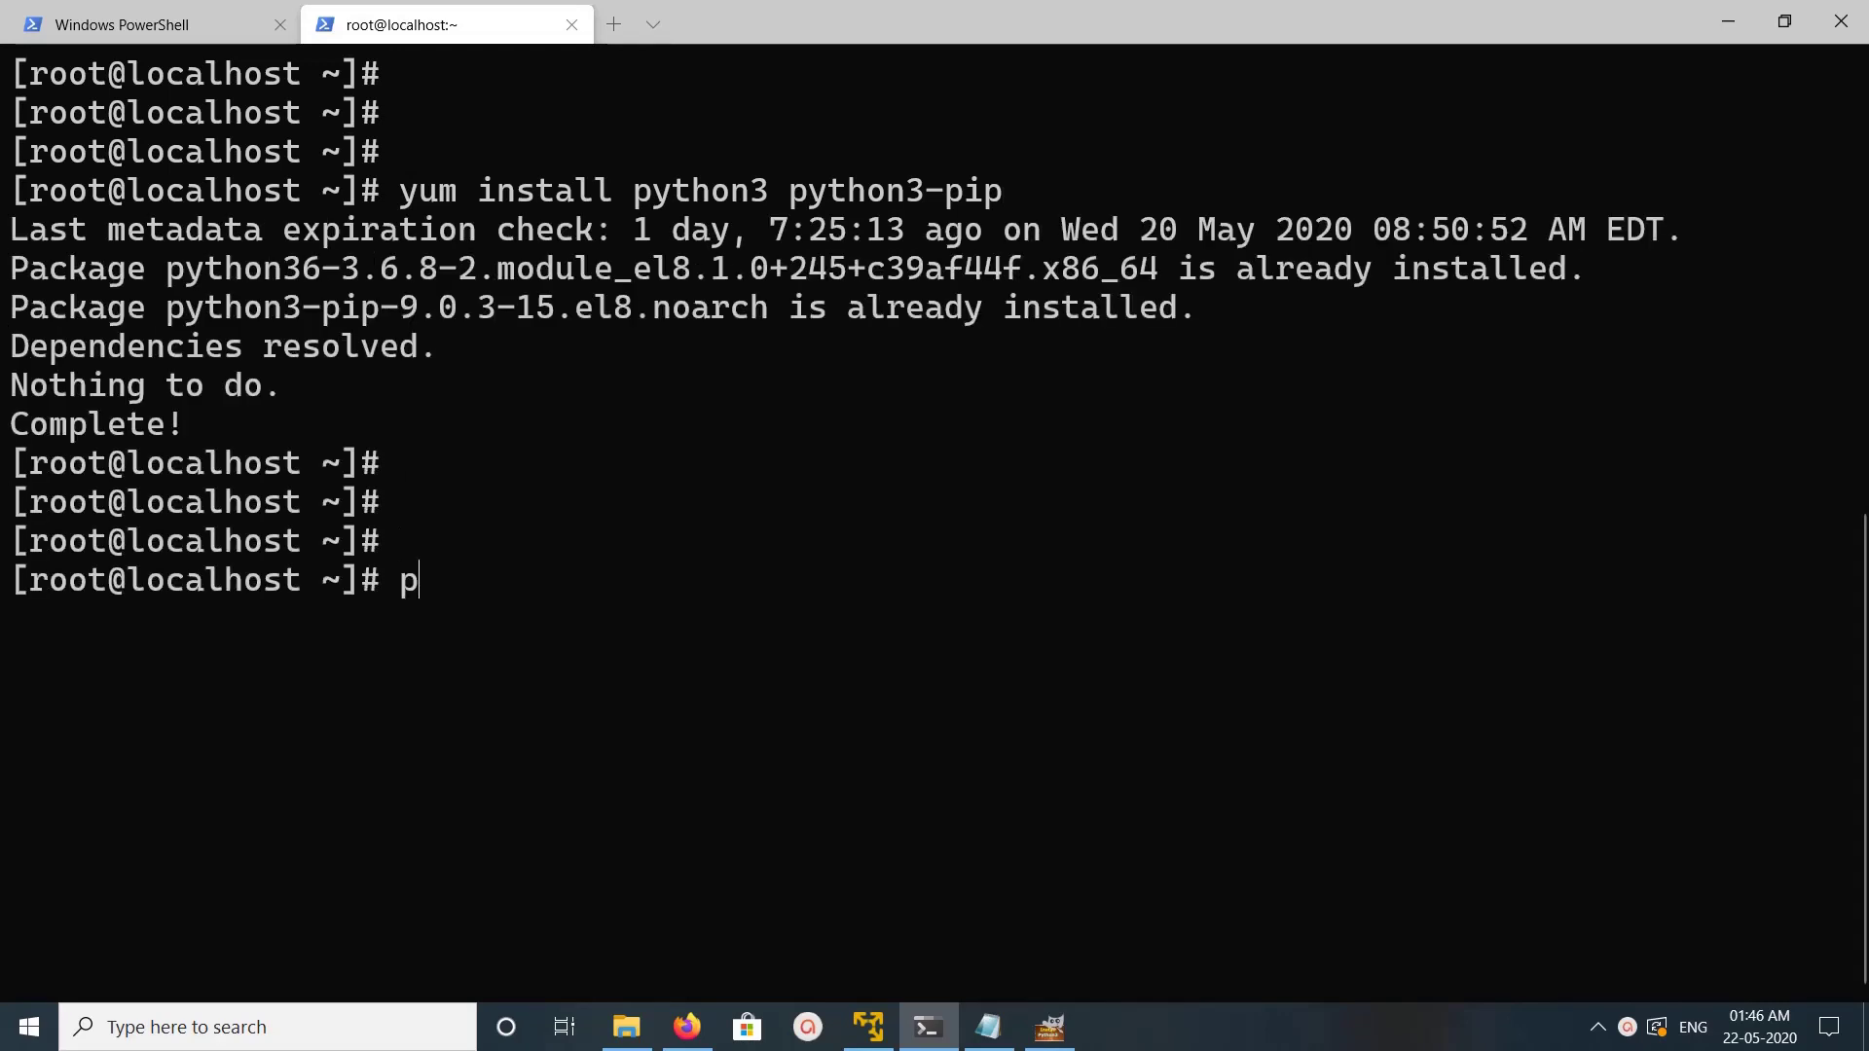
{"action": "type", "text": "ython3 "}
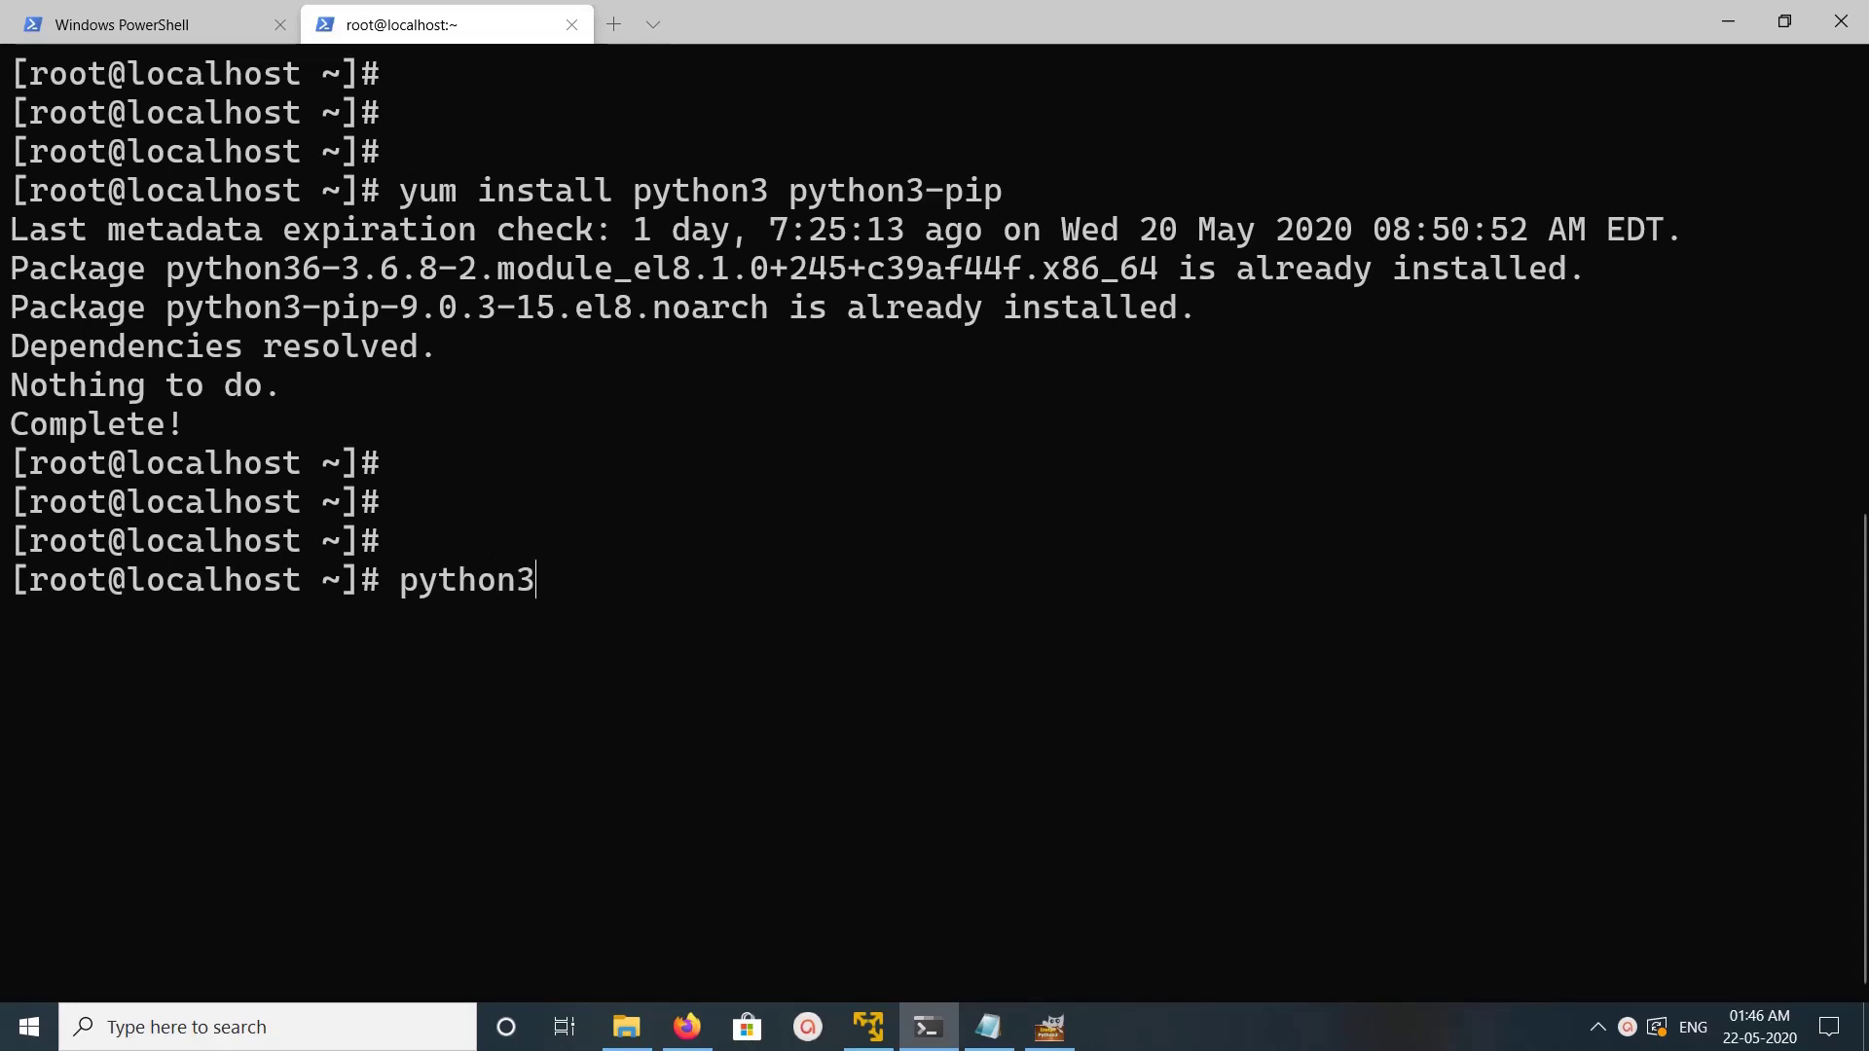
{"action": "type", "text": "-V"}
{"action": "key", "text": "Return"}
{"action": "key", "text": "Return"}
{"action": "key", "text": "Return"}
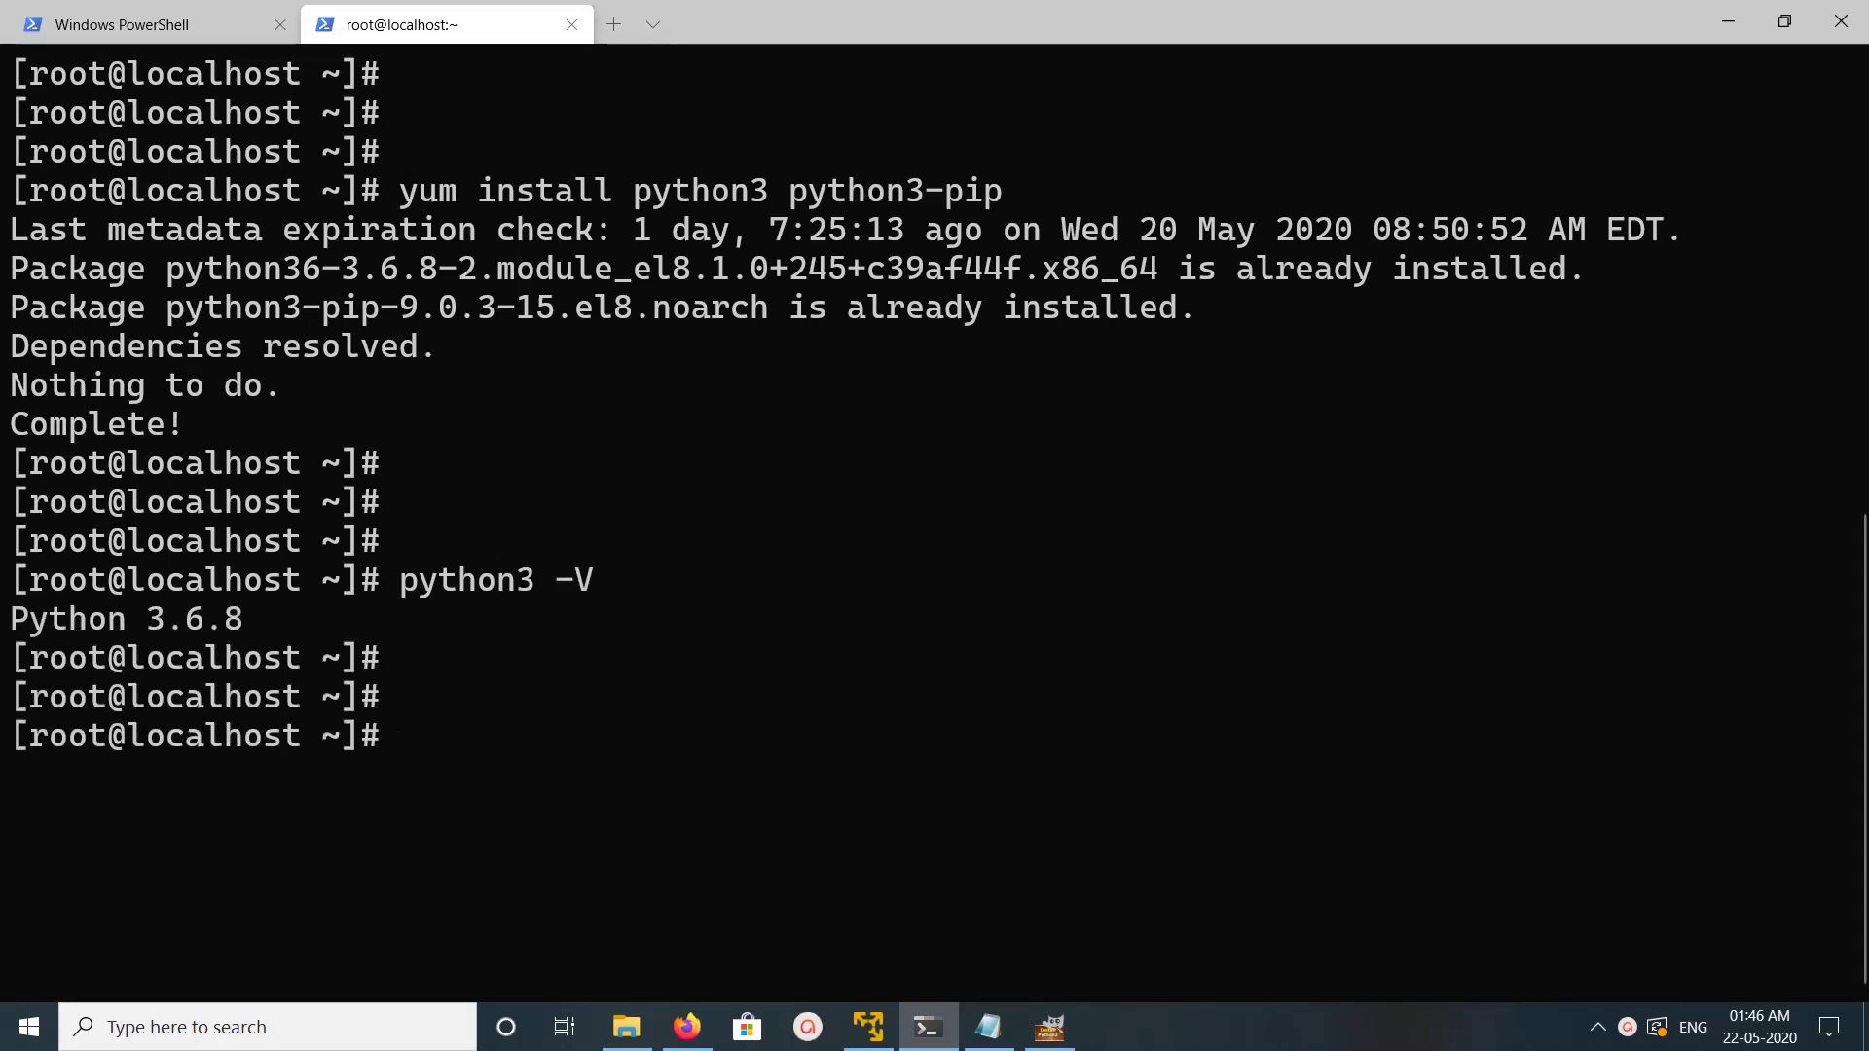
{"action": "type", "text": "pip3 -"}
{"action": "type", "text": "V"}
{"action": "key", "text": "Return"}
{"action": "key", "text": "Return"}
{"action": "key", "text": "Return"}
{"action": "key", "text": "Return"}
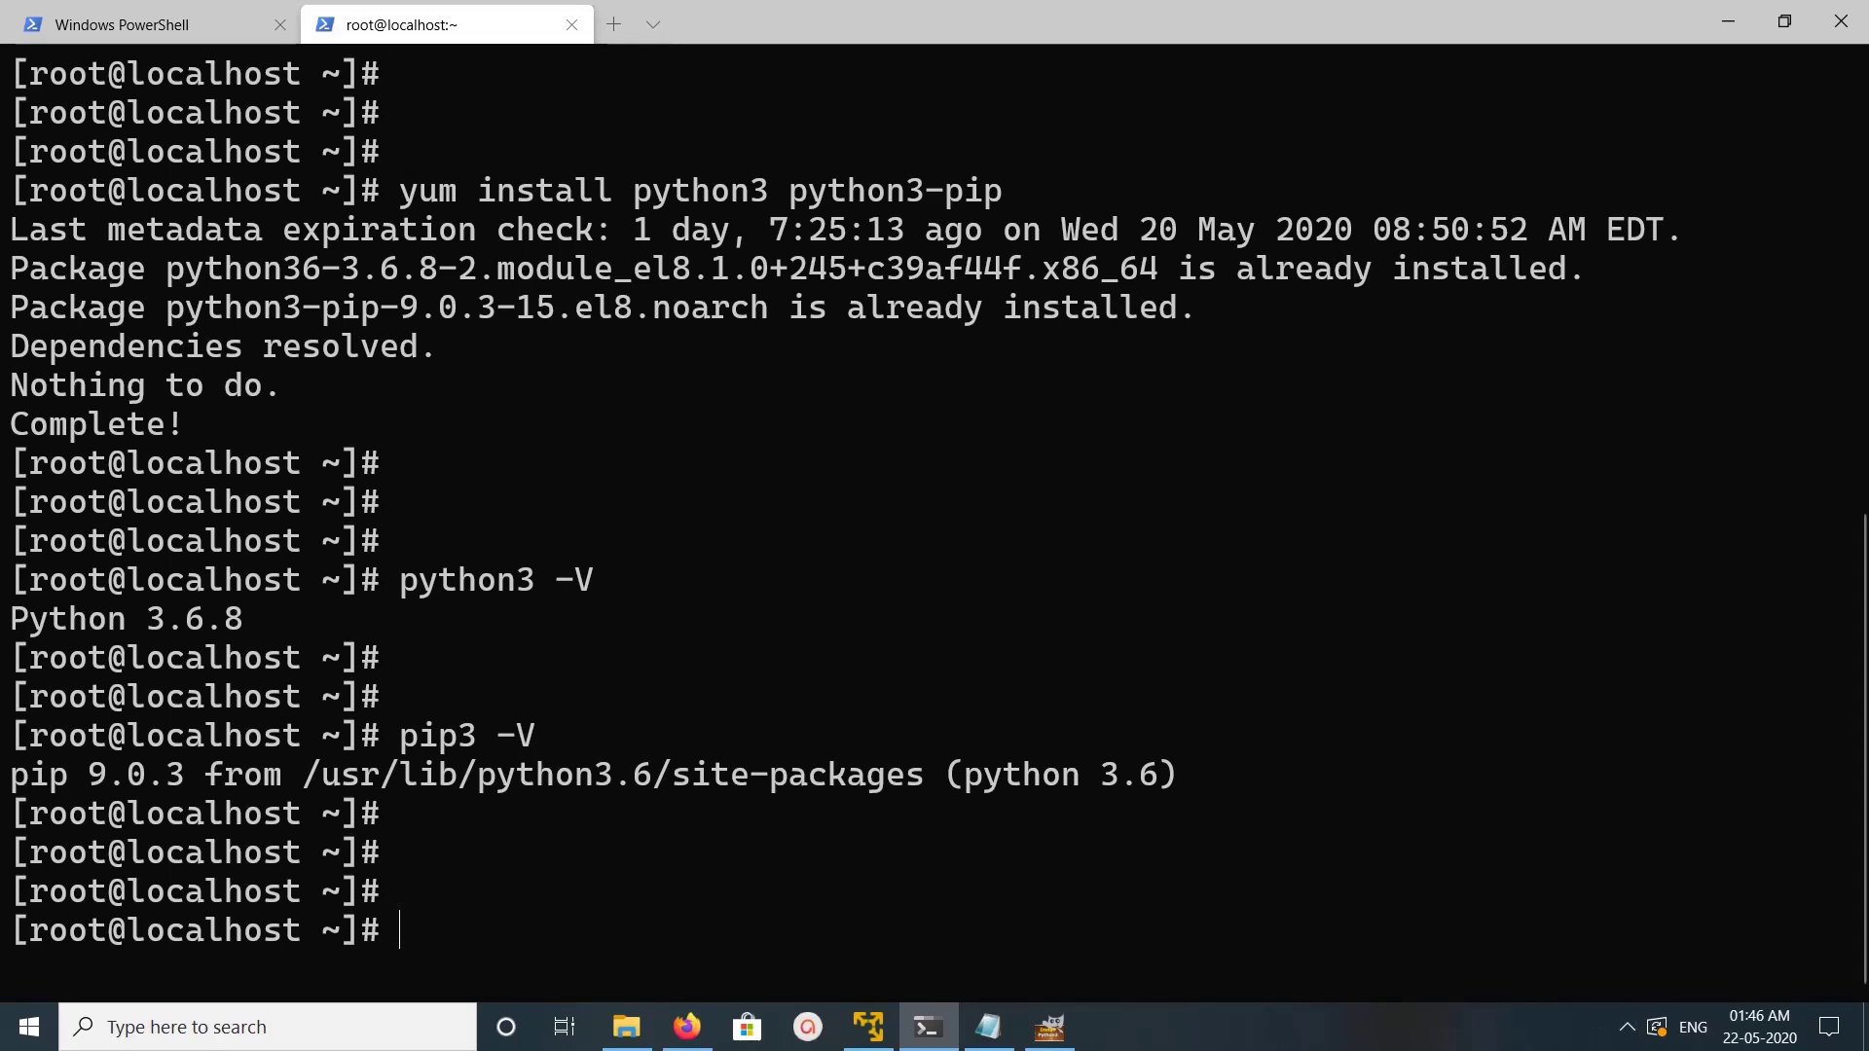
{"action": "type", "text": "clear"}
Step: Clear the screen and pip3-install Django 3.0.6 with sqlparse, asgiref and pytz
{"action": "key", "text": "Return"}
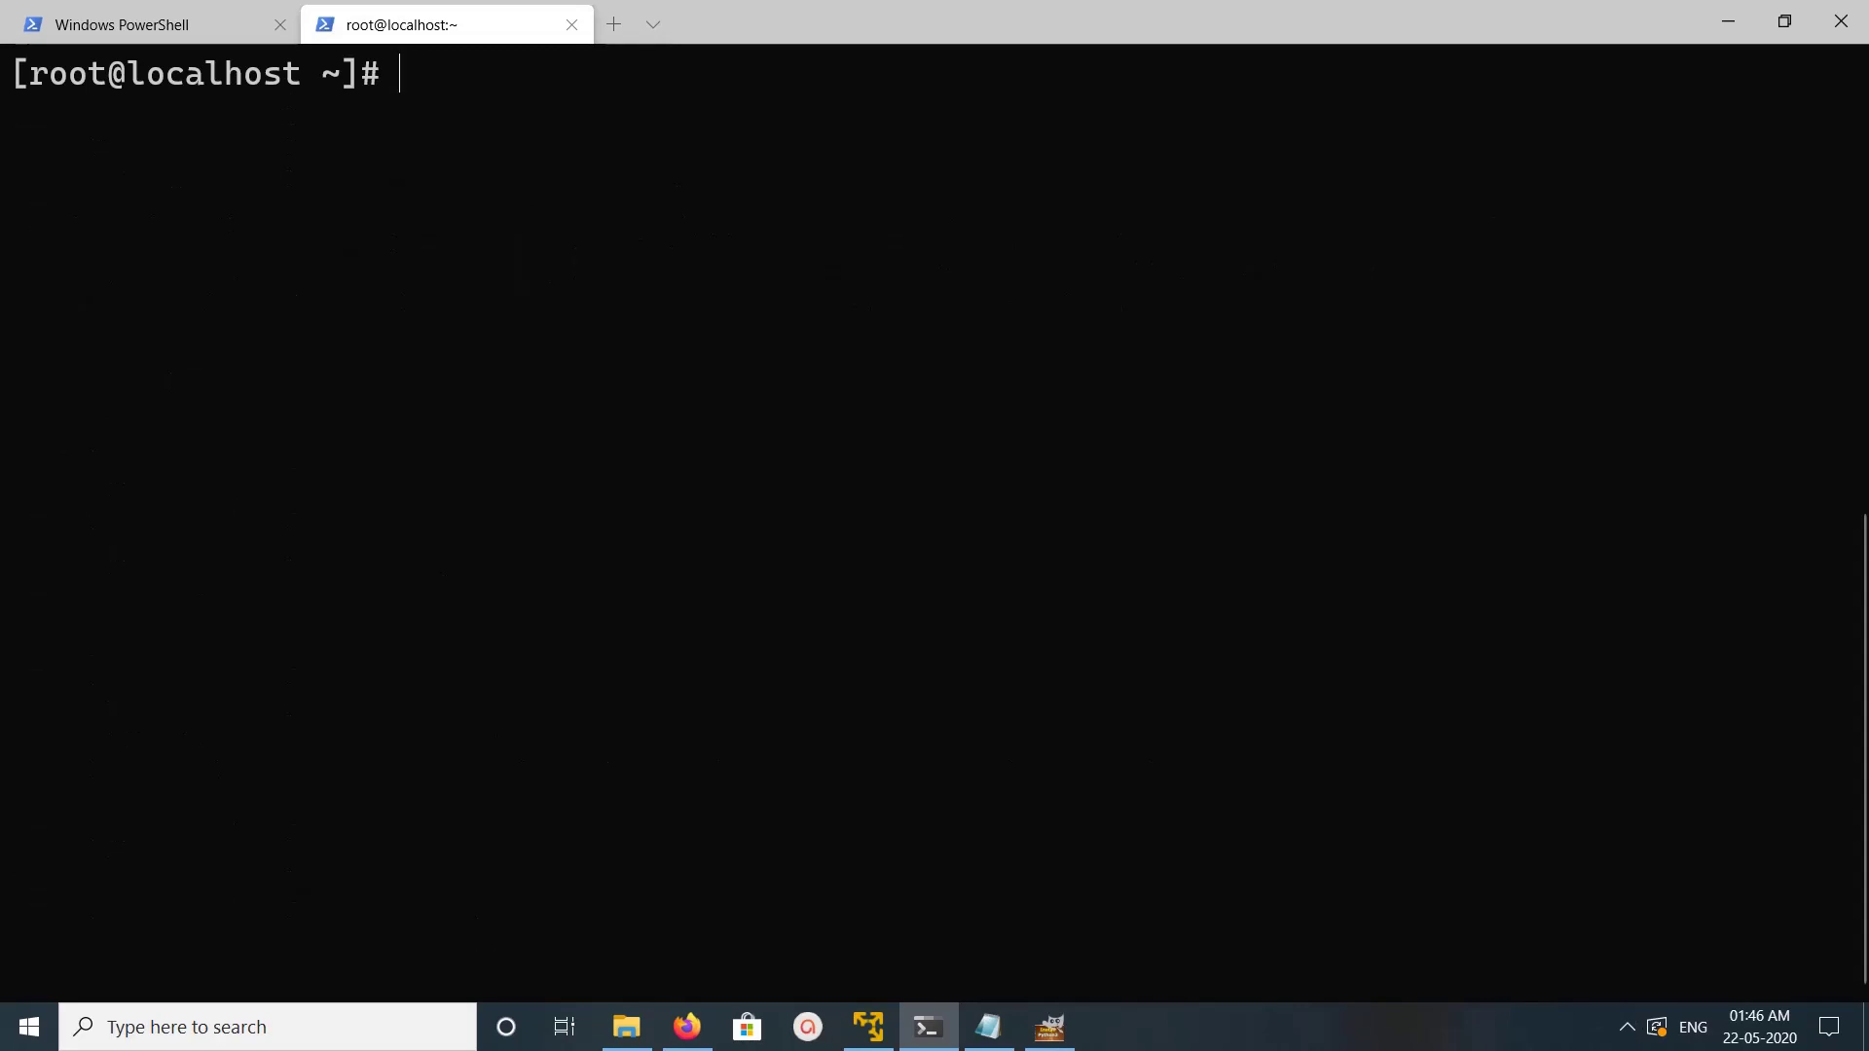
{"action": "key", "text": "Return"}
{"action": "key", "text": "Return"}
{"action": "key", "text": "Return"}
{"action": "type", "text": "pip"}
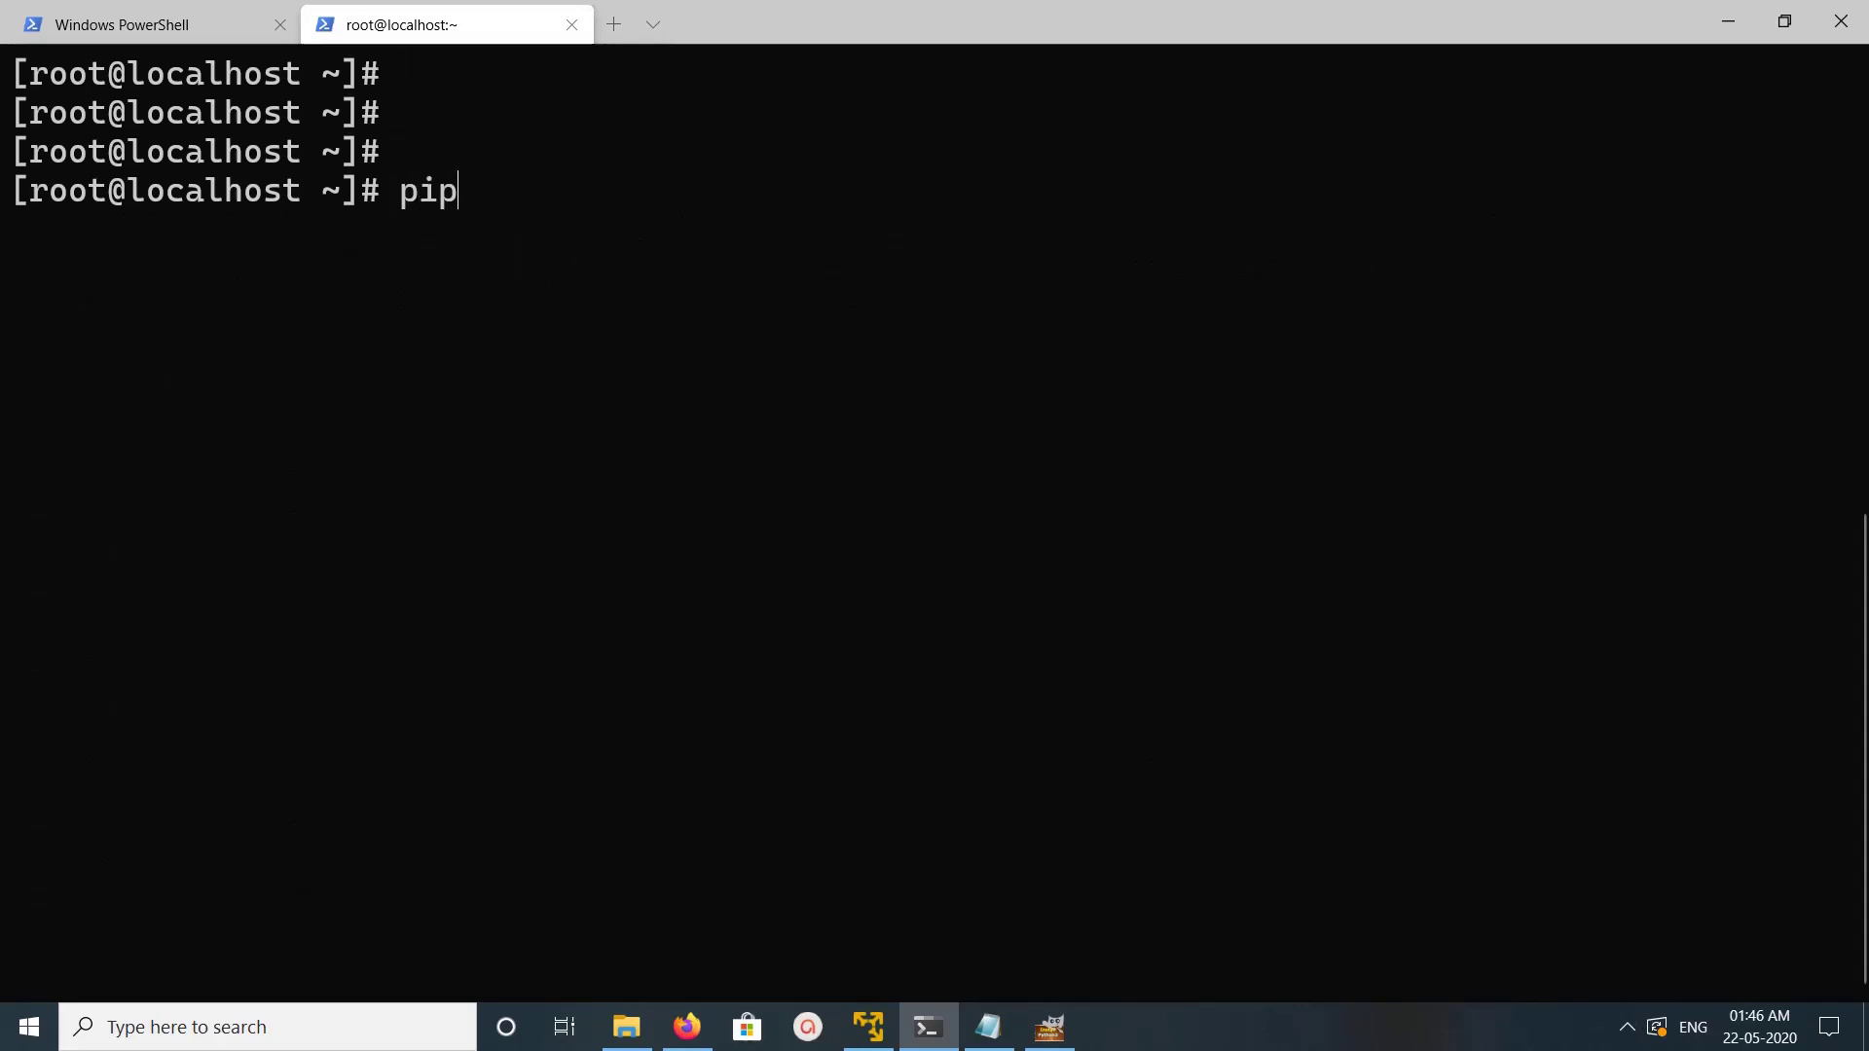
{"action": "type", "text": "3"}
{"action": "type", "text": " install "}
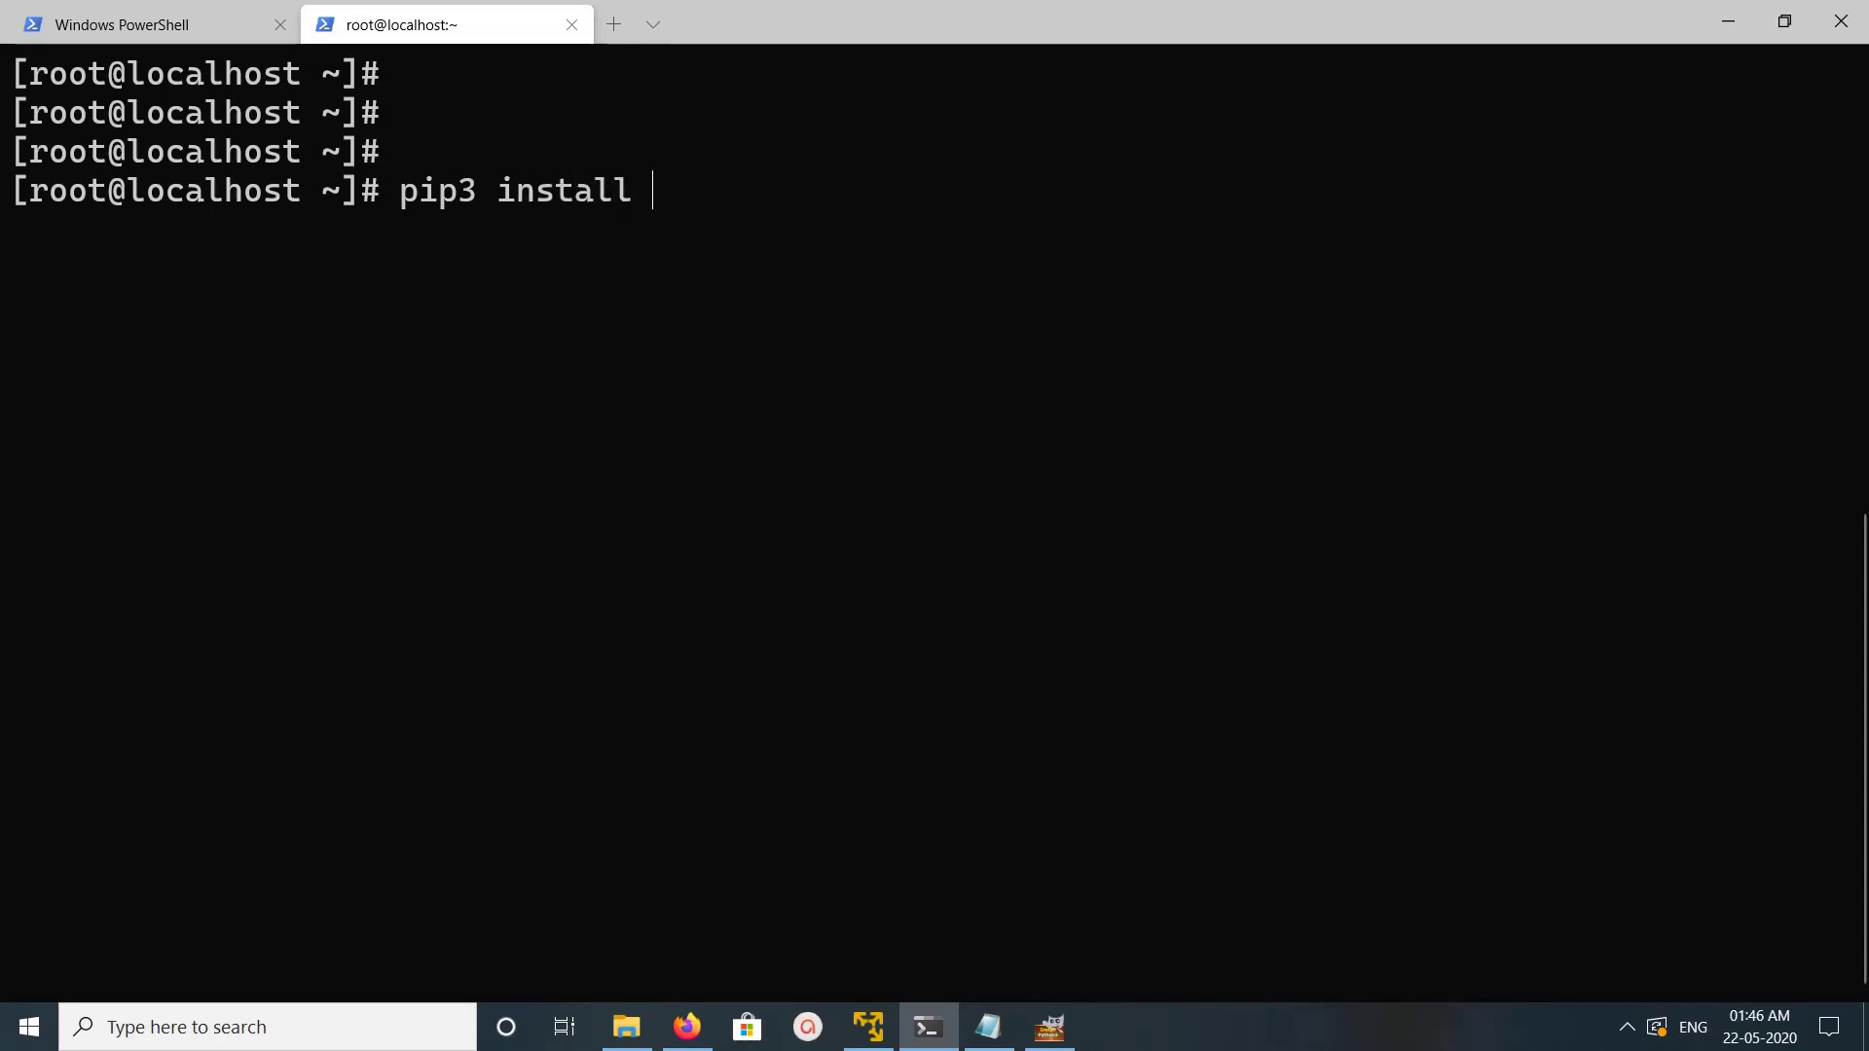
{"action": "type", "text": "django"}
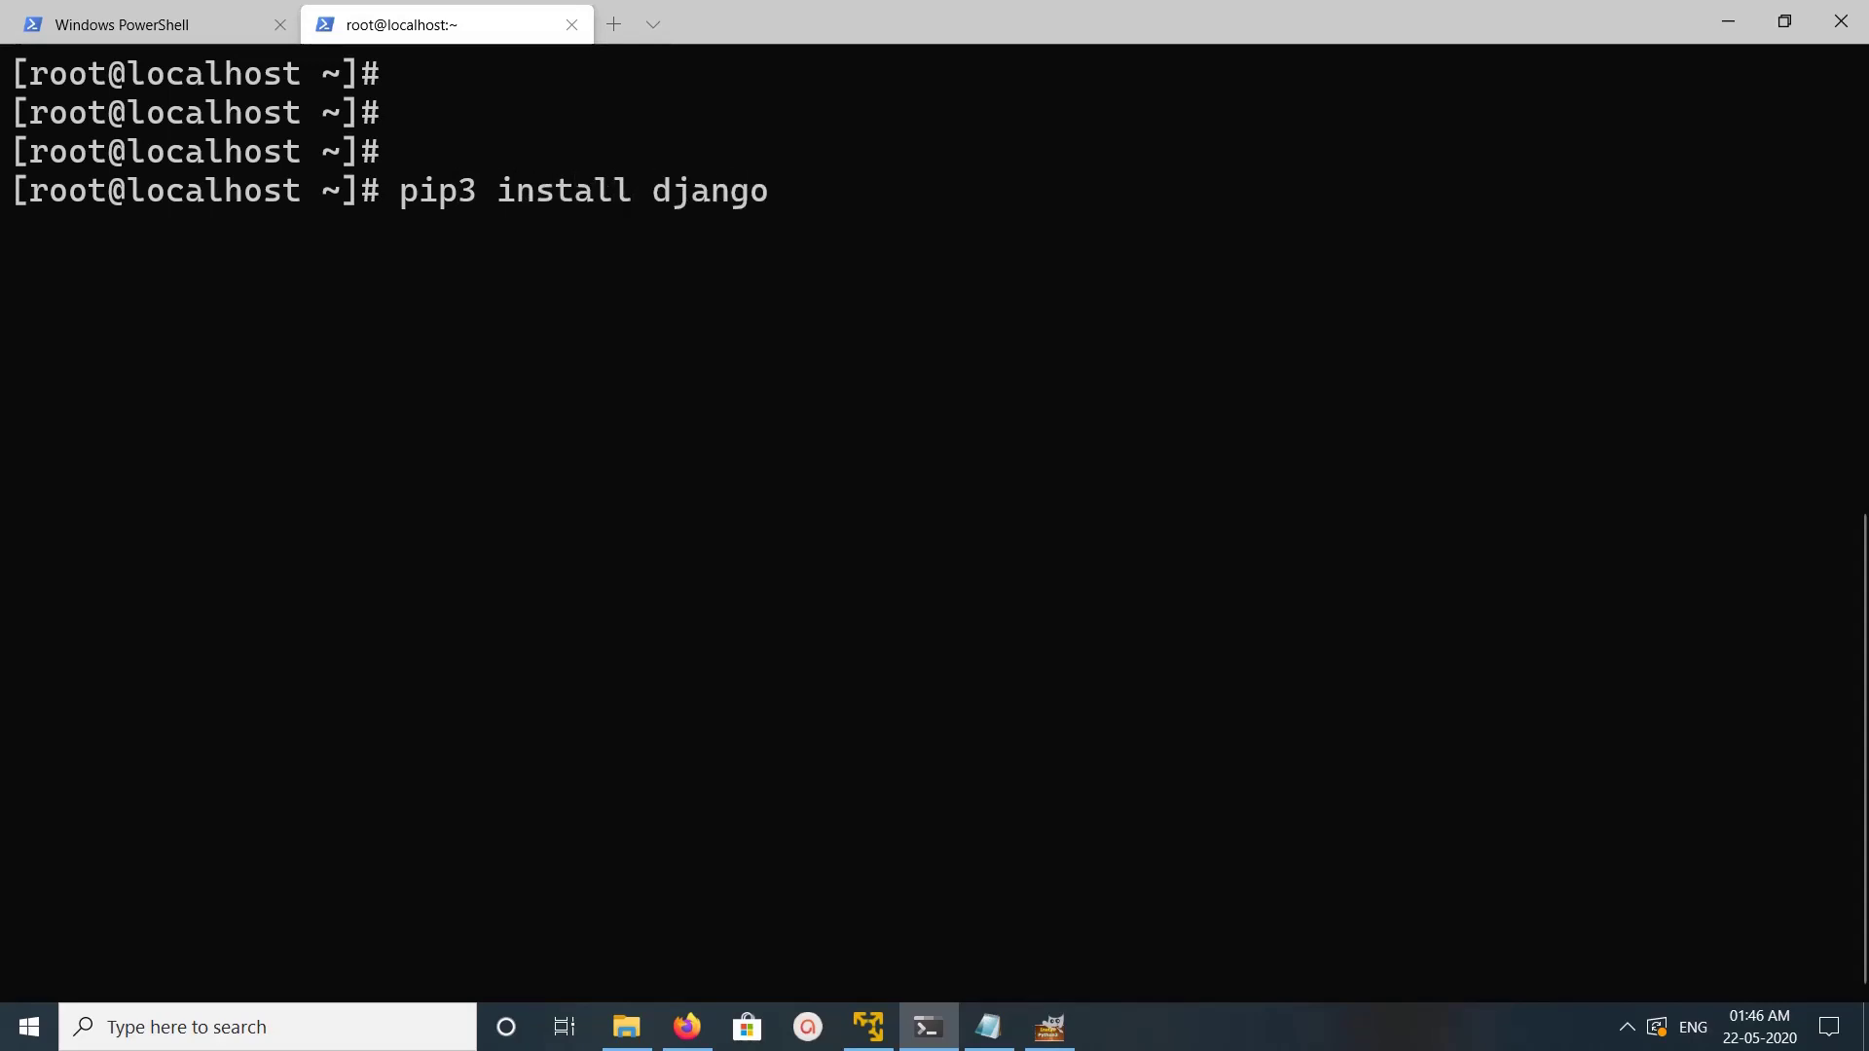
{"action": "key", "text": "Return"}
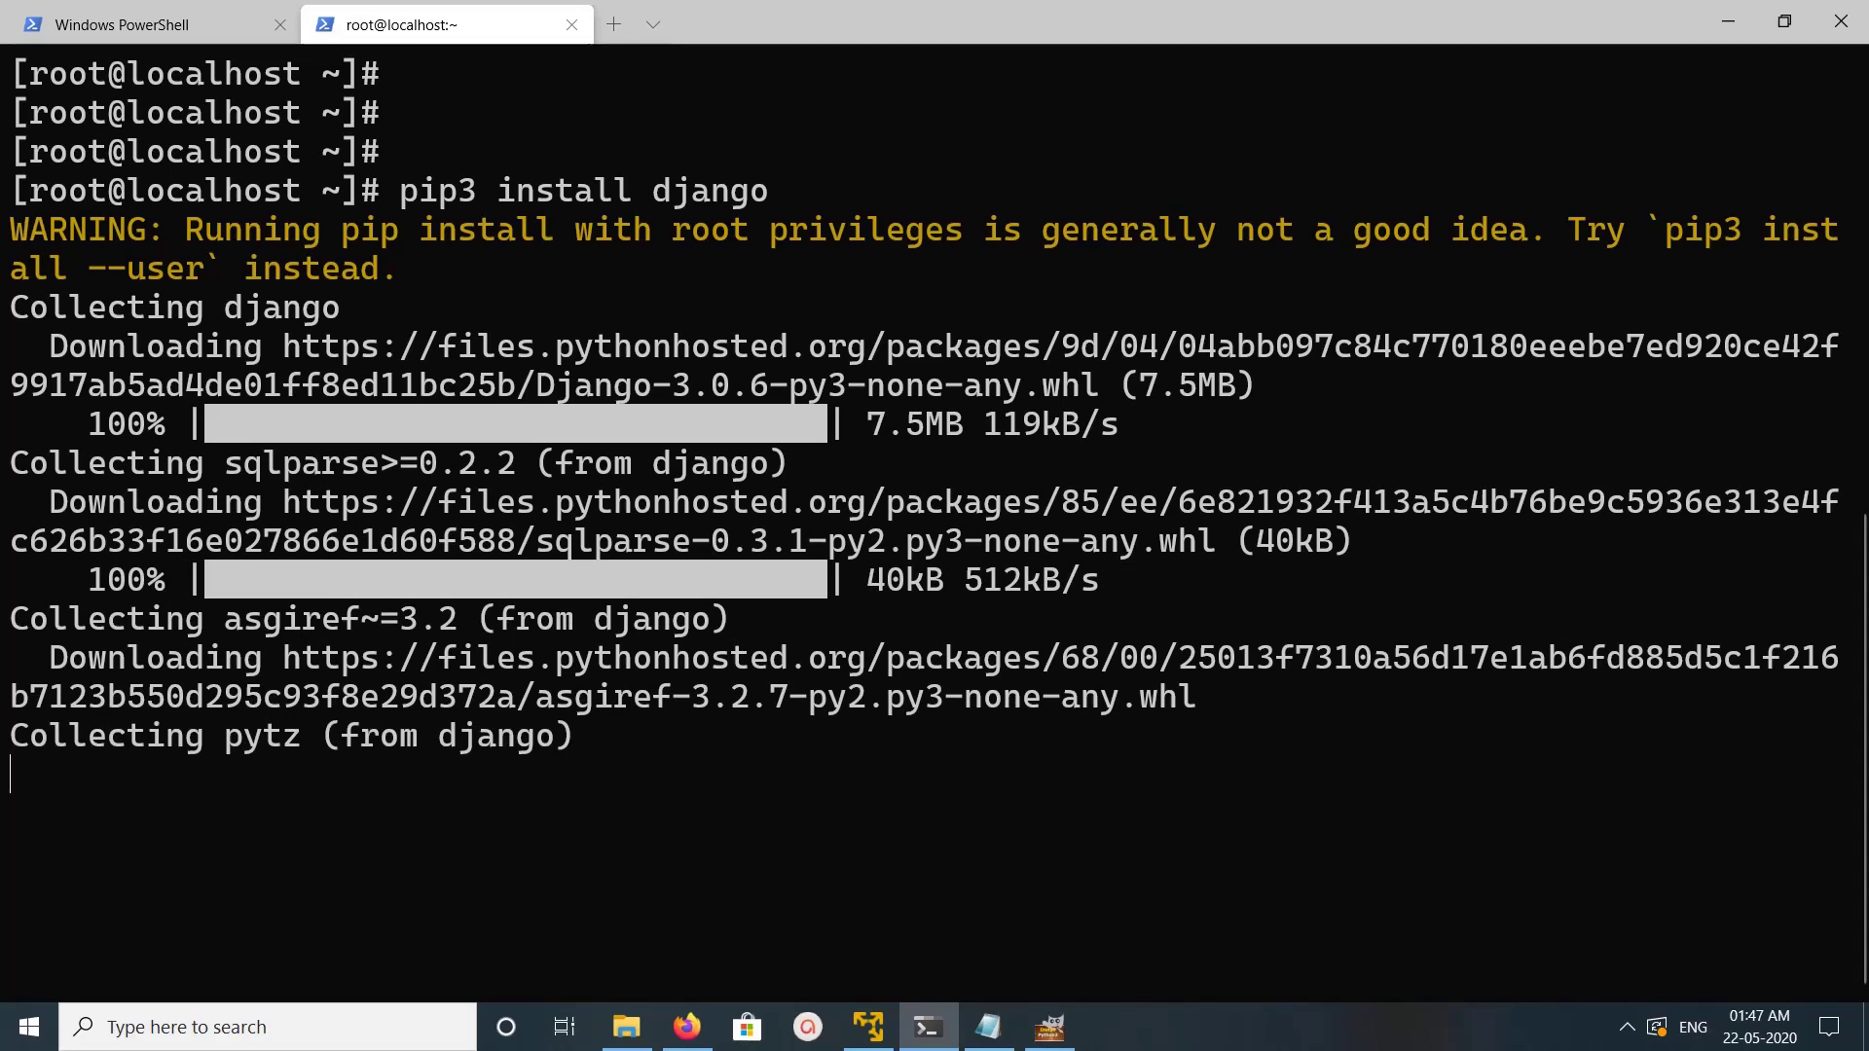
{"action": "key", "text": "ctrl+x"}
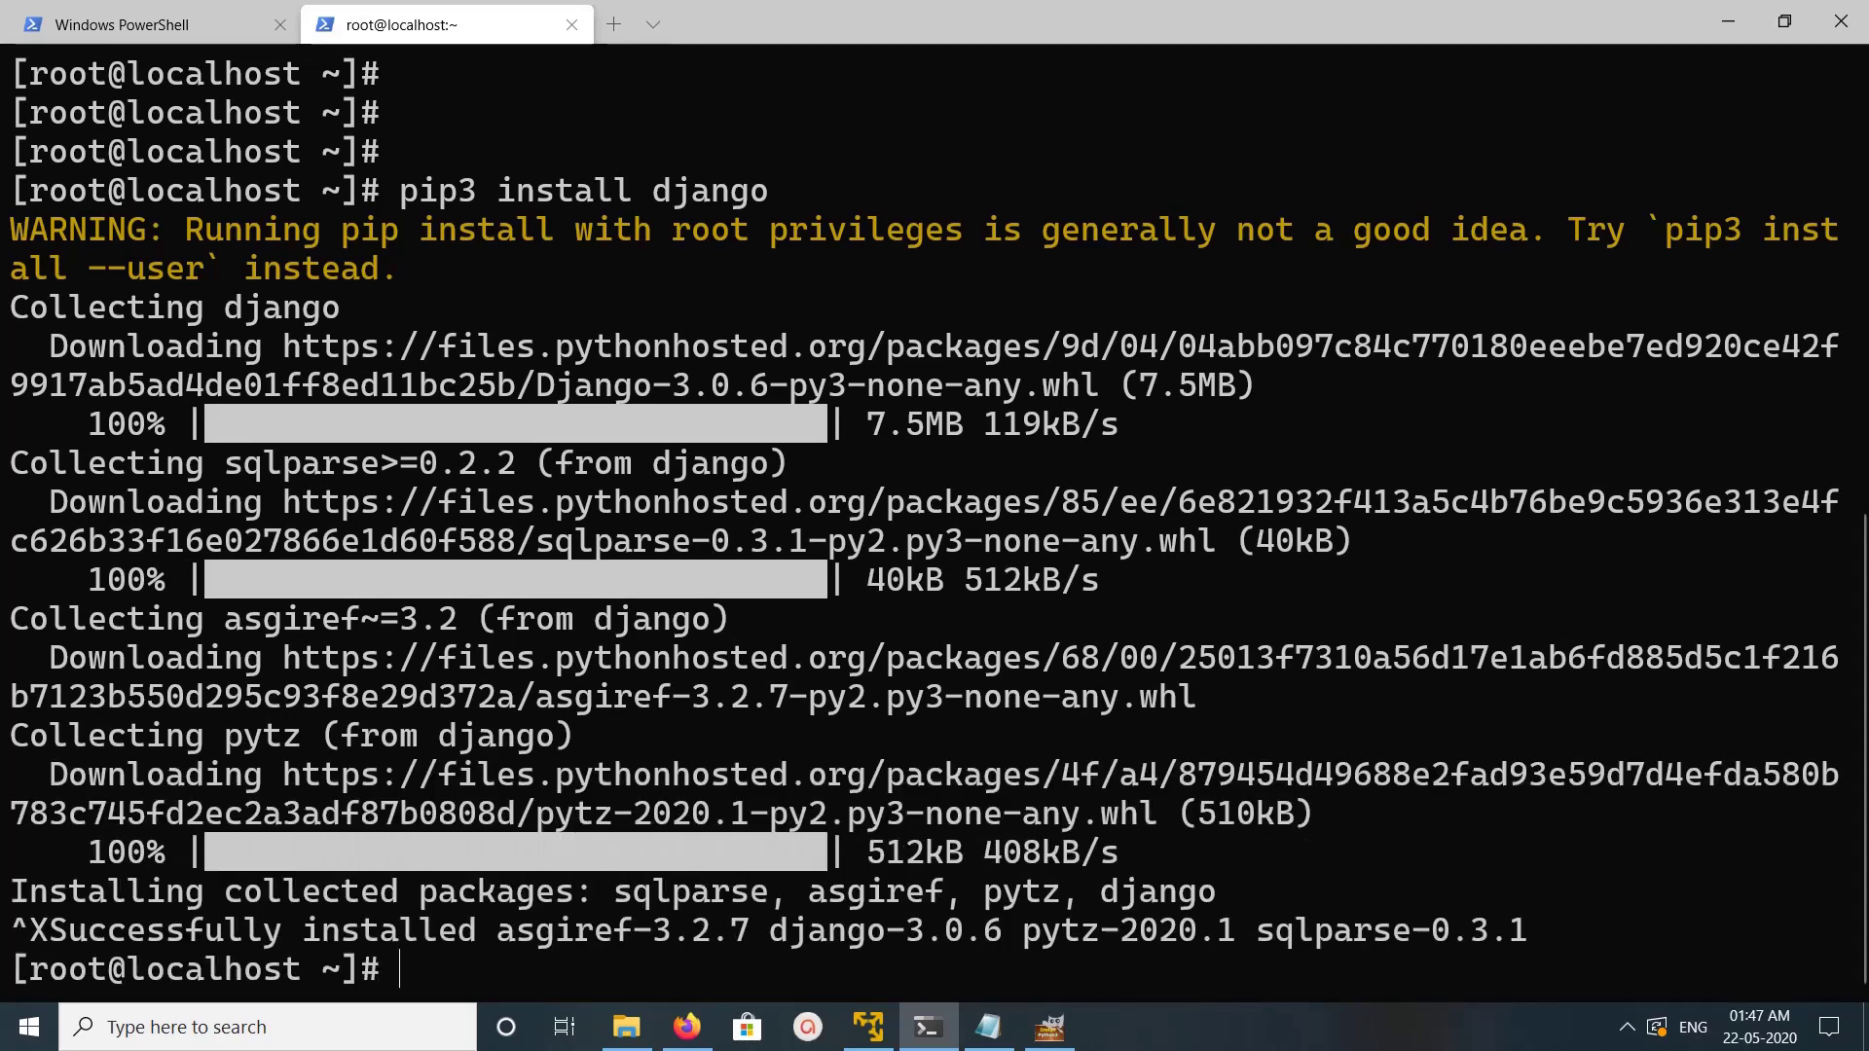
{"action": "key", "text": "Return"}
{"action": "key", "text": "Return"}
{"action": "type", "text": "clea"}
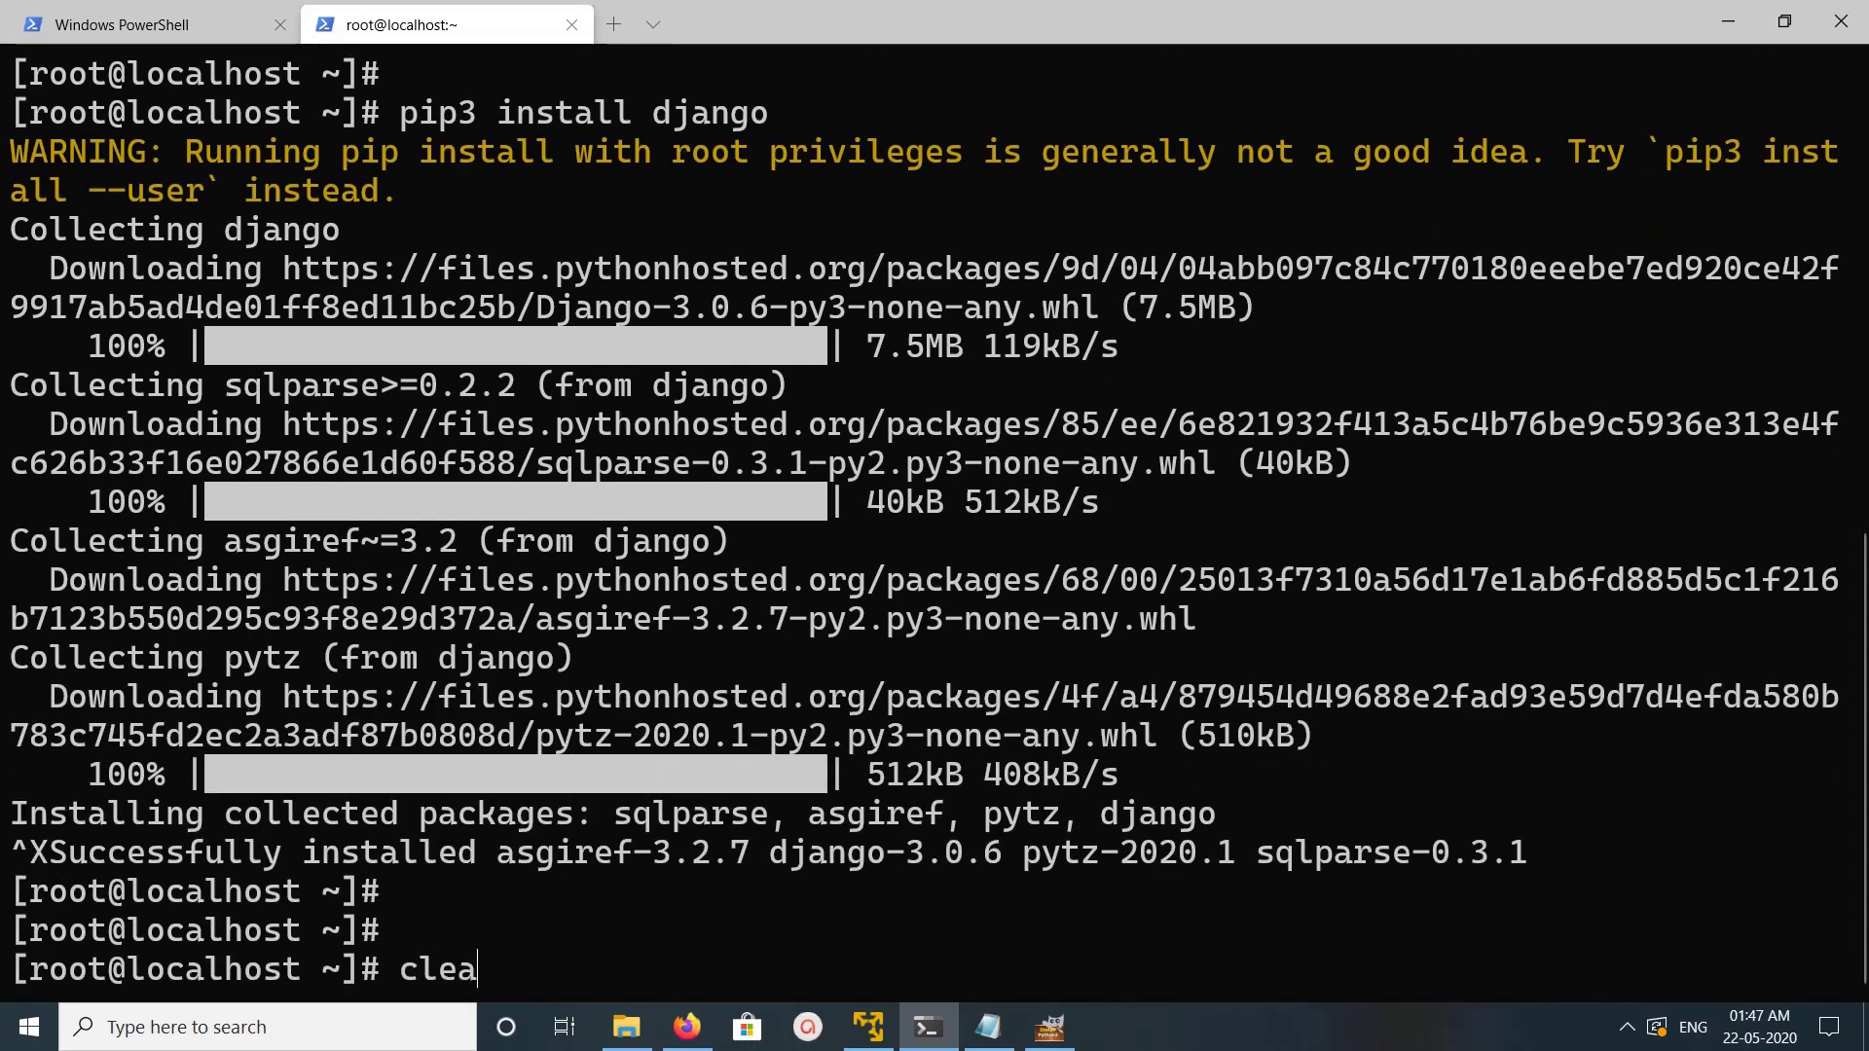
{"action": "type", "text": "r"}
Step: Check the installed Django version, then create and enter a 'project' folder
{"action": "key", "text": "Return"}
{"action": "key", "text": "Return"}
{"action": "key", "text": "Return"}
{"action": "key", "text": "Return"}
{"action": "key", "text": "Return"}
{"action": "type", "text": "django-admin --version"}
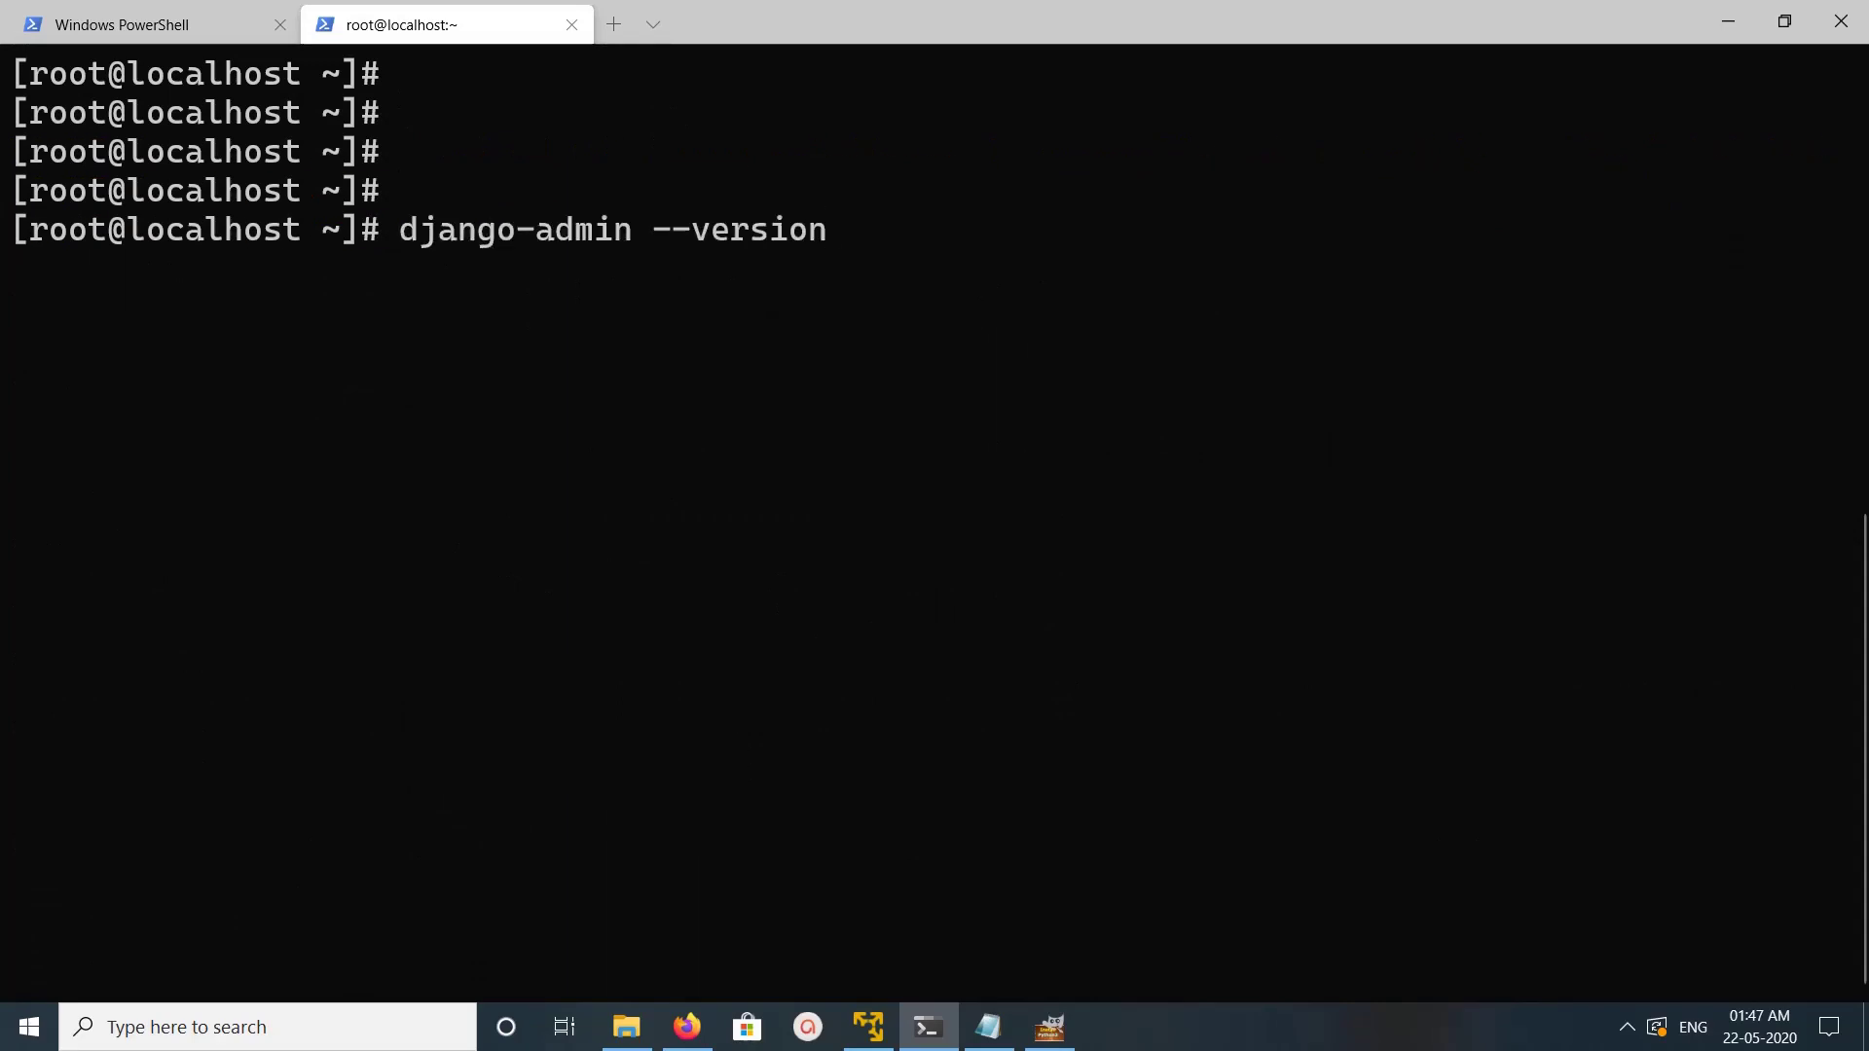
{"action": "key", "text": "Return"}
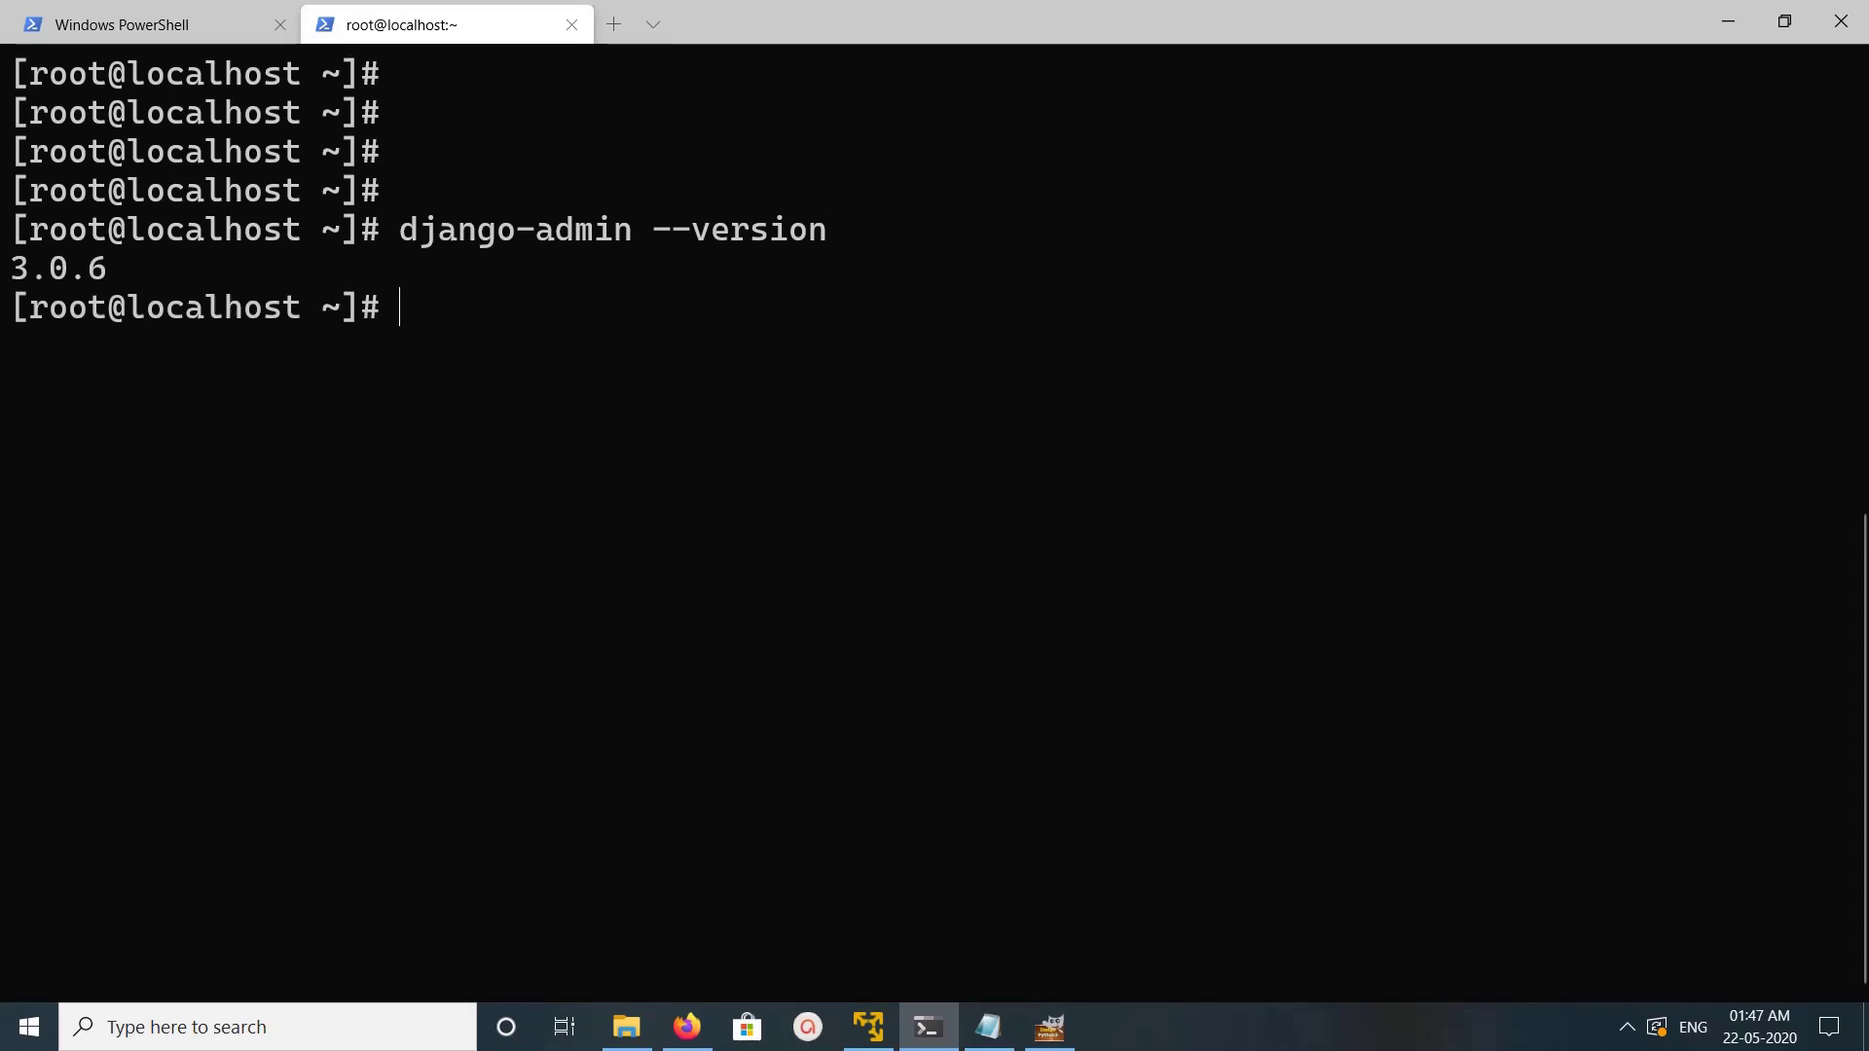
{"action": "key", "text": "Return"}
{"action": "key", "text": "Return"}
{"action": "key", "text": "Return"}
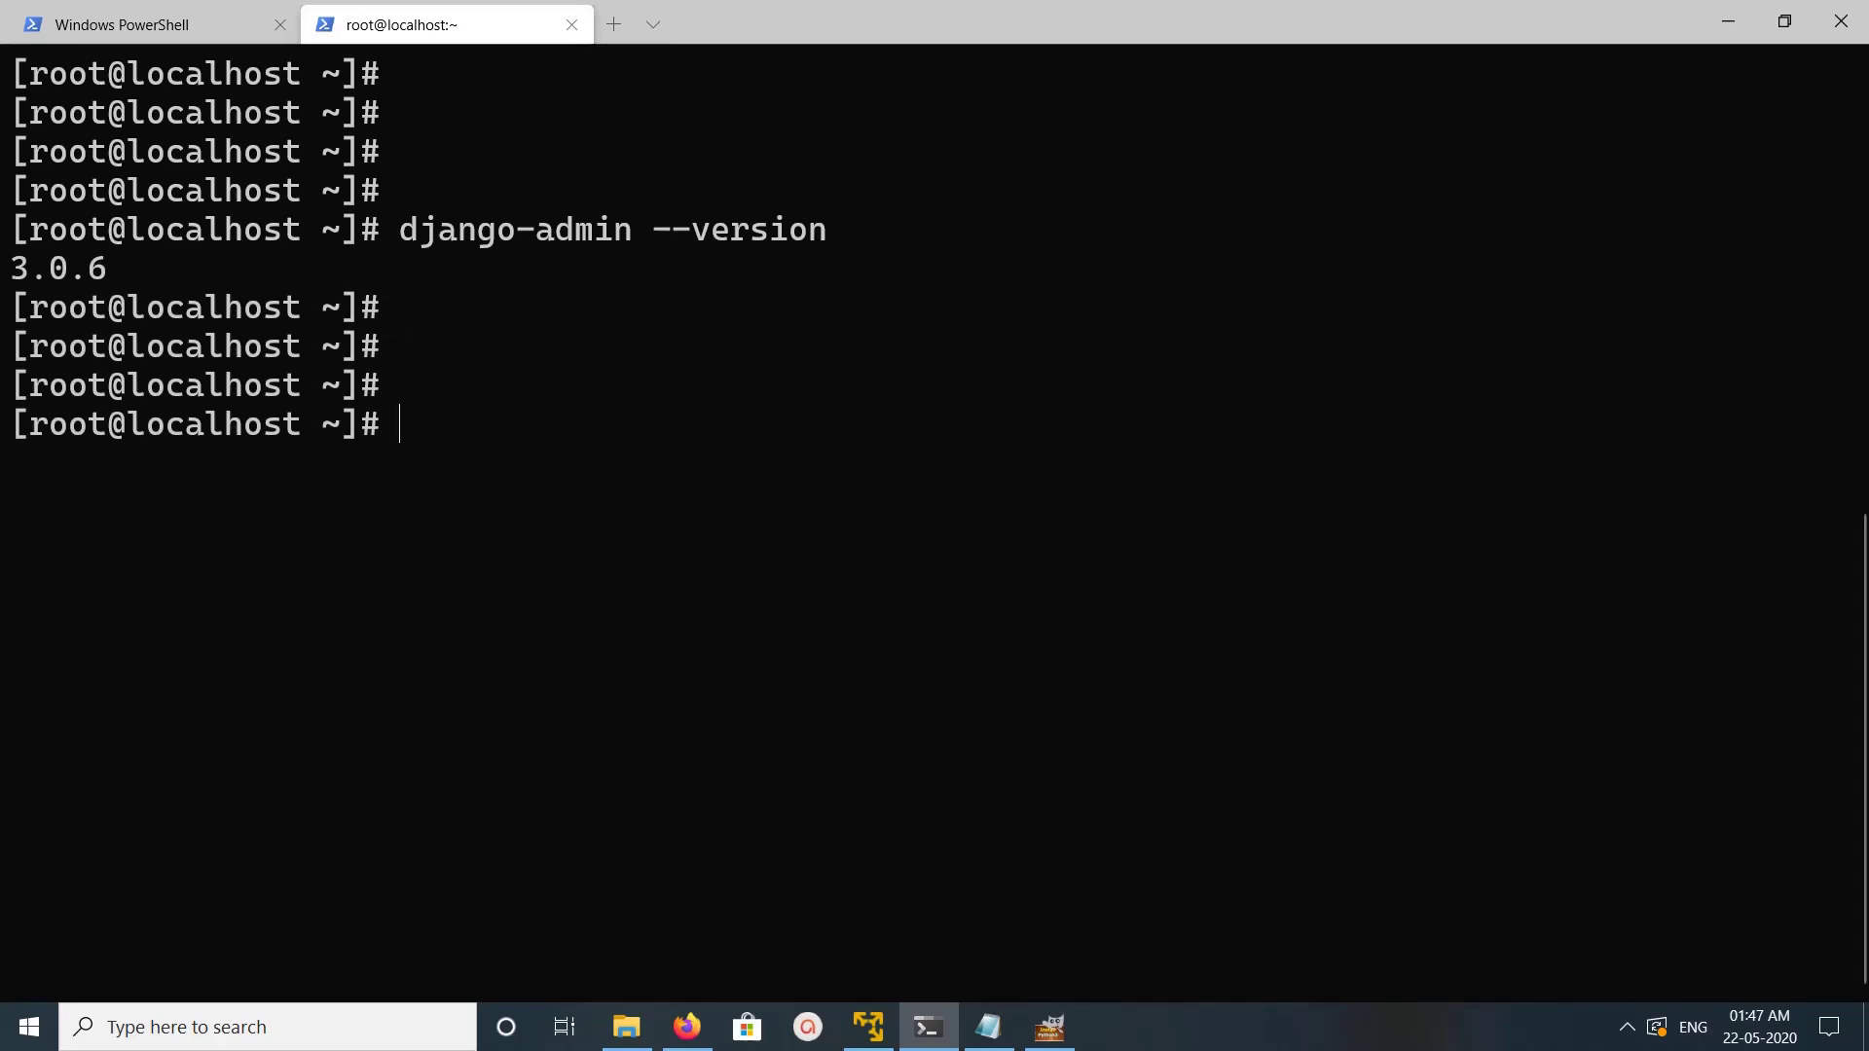
{"action": "type", "text": "mkdir "}
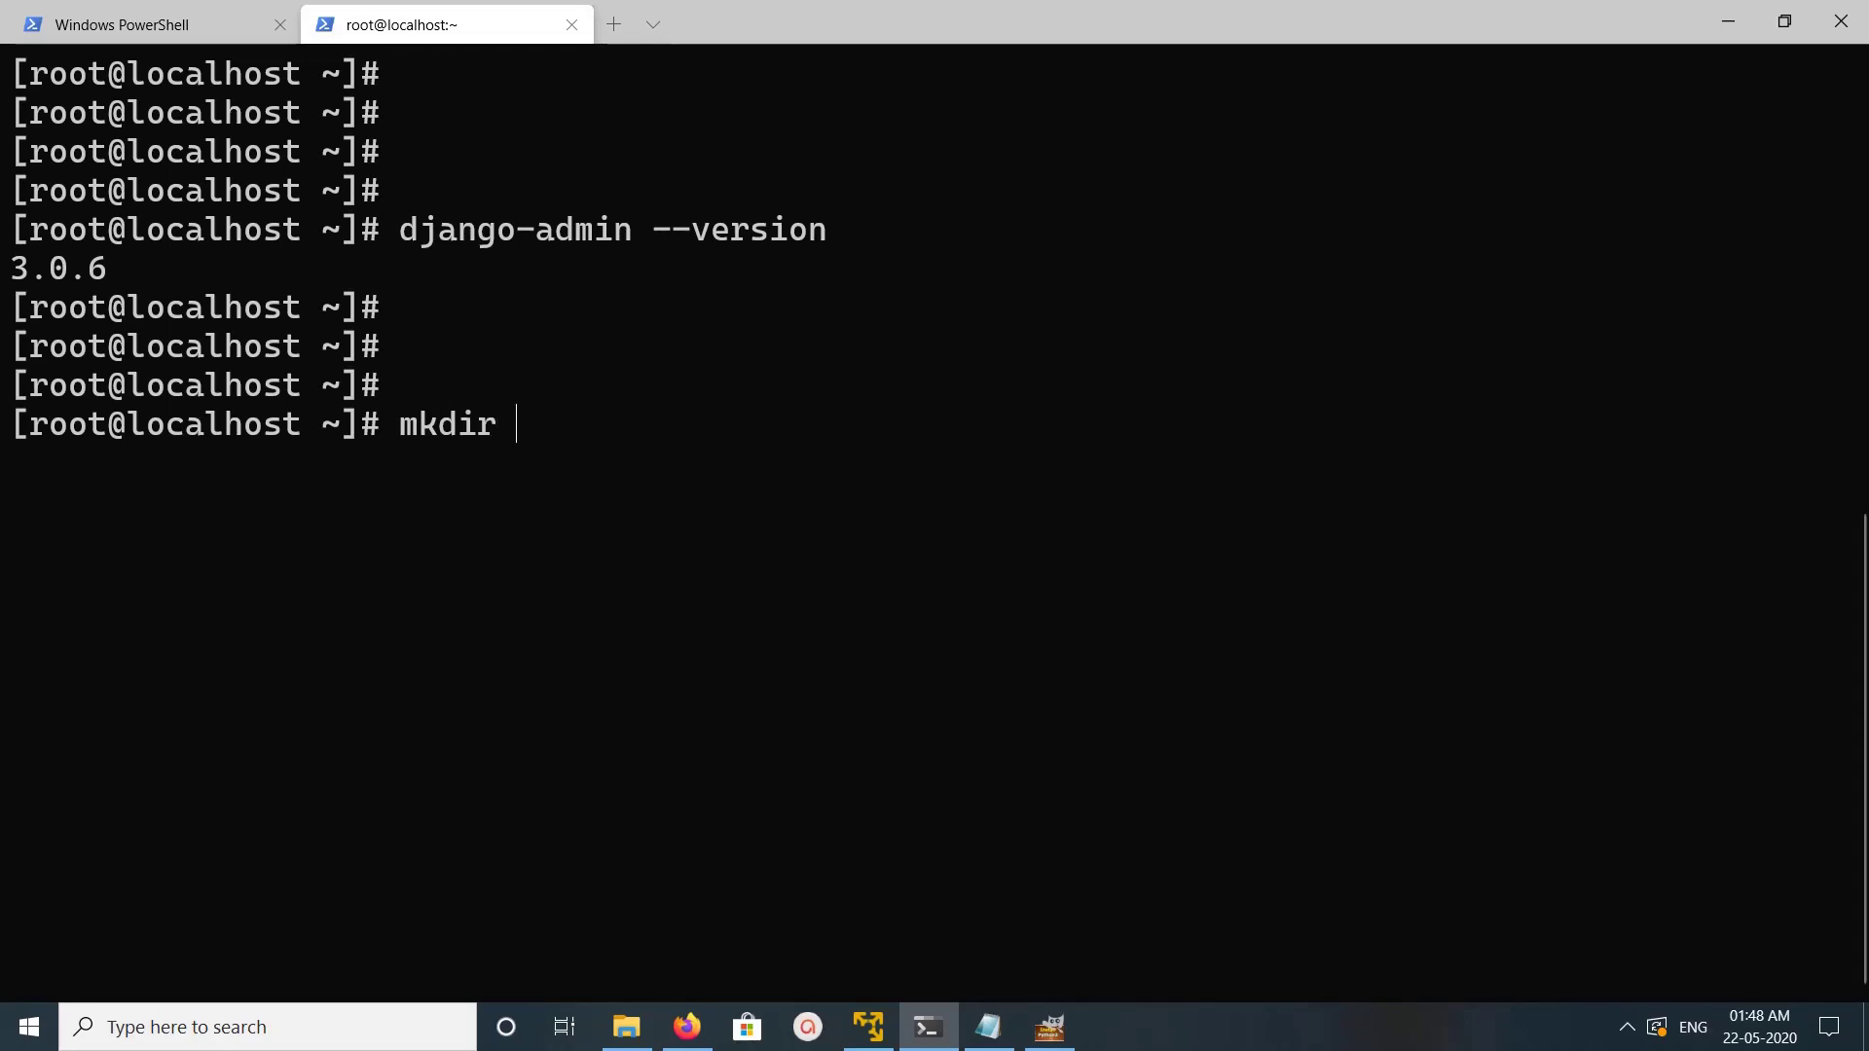
{"action": "type", "text": "projec"}
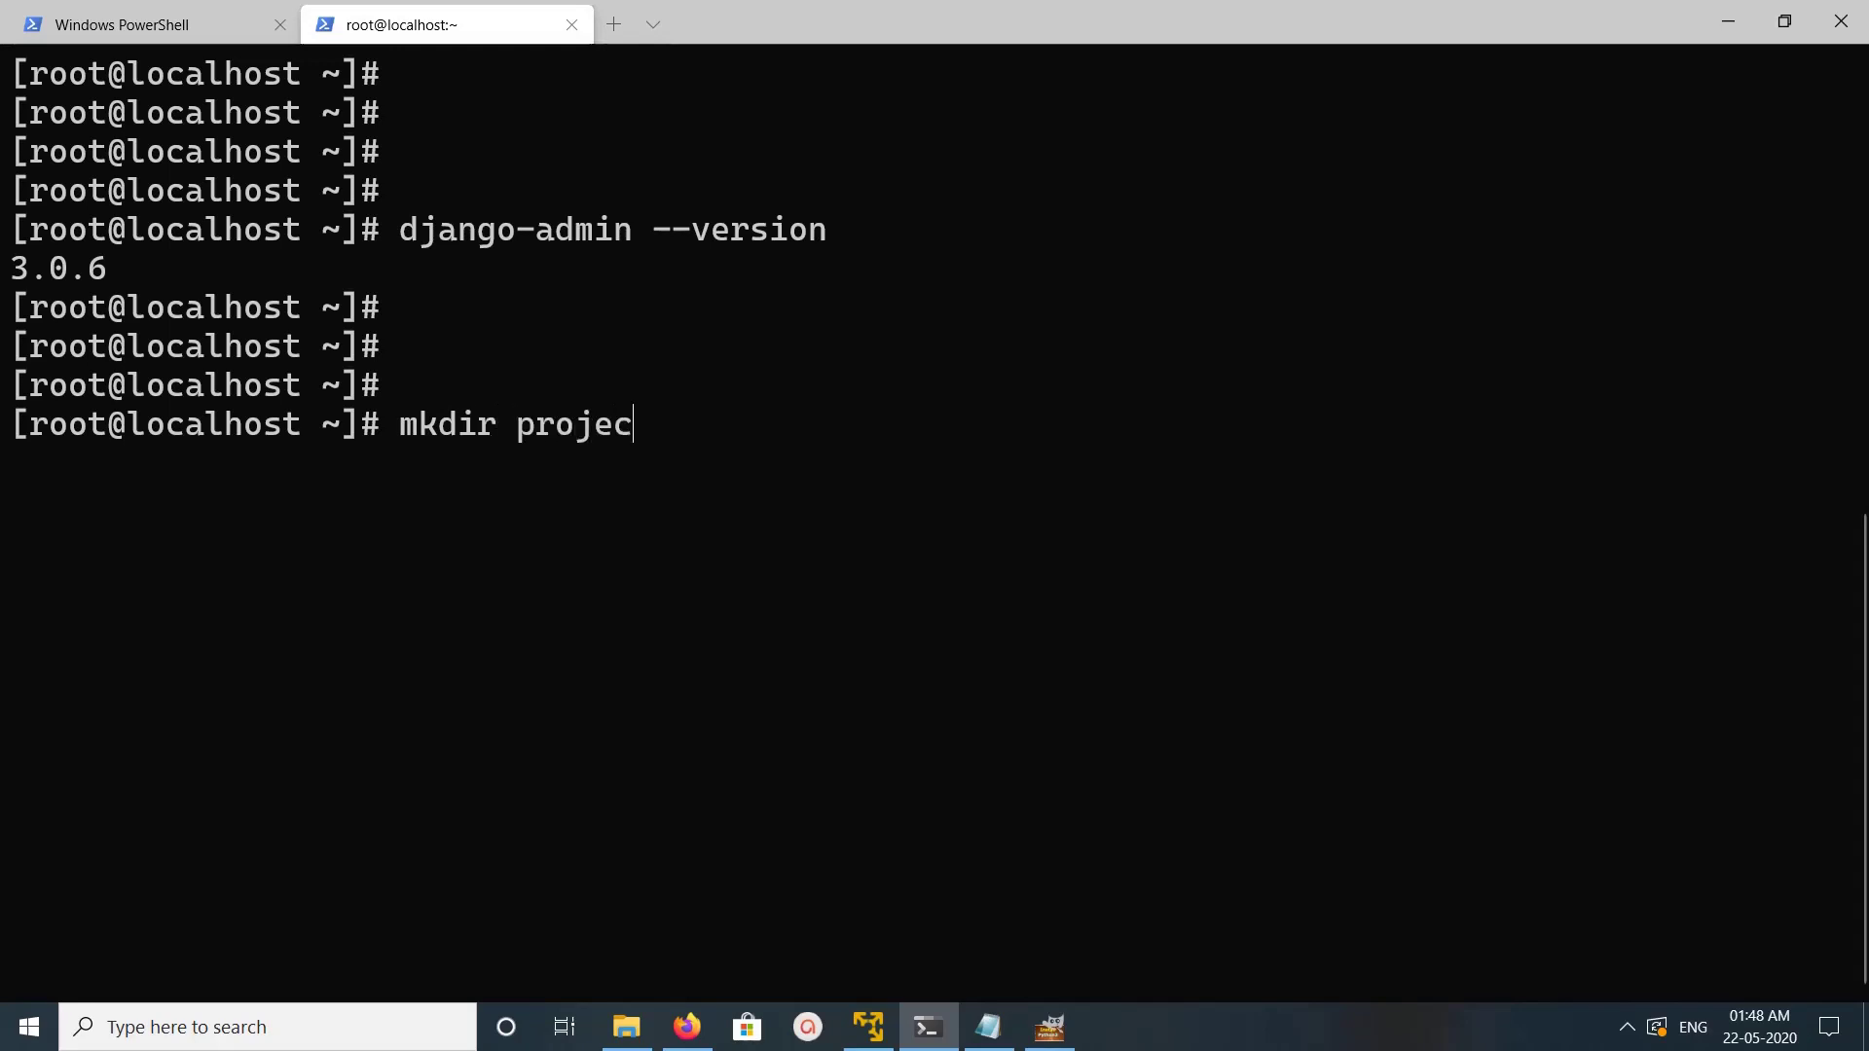
{"action": "type", "text": "t"}
{"action": "key", "text": "Return"}
{"action": "key", "text": "Return"}
{"action": "key", "text": "Return"}
{"action": "type", "text": "cd "}
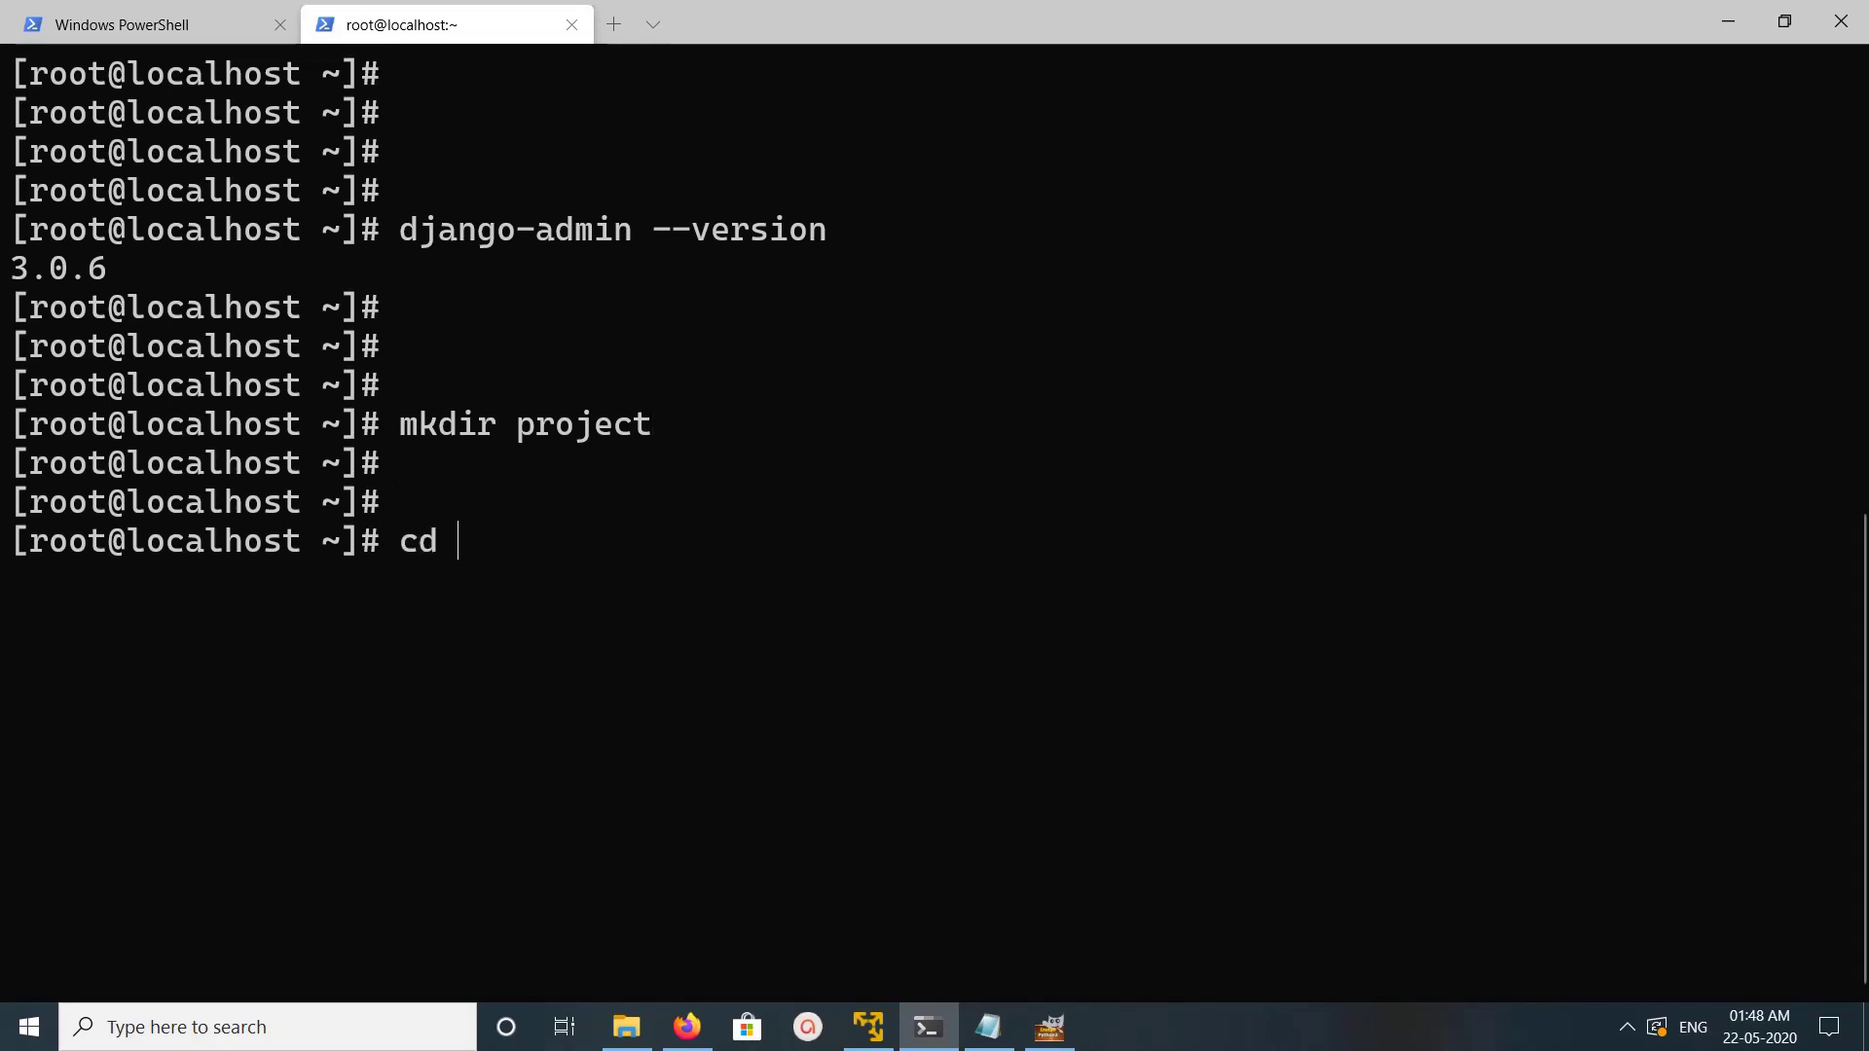
{"action": "type", "text": "pro"}
{"action": "key", "text": "Tab"}
{"action": "key", "text": "Return"}
{"action": "key", "text": "Return"}
{"action": "key", "text": "Return"}
{"action": "type", "text": "django-admin startproject"}
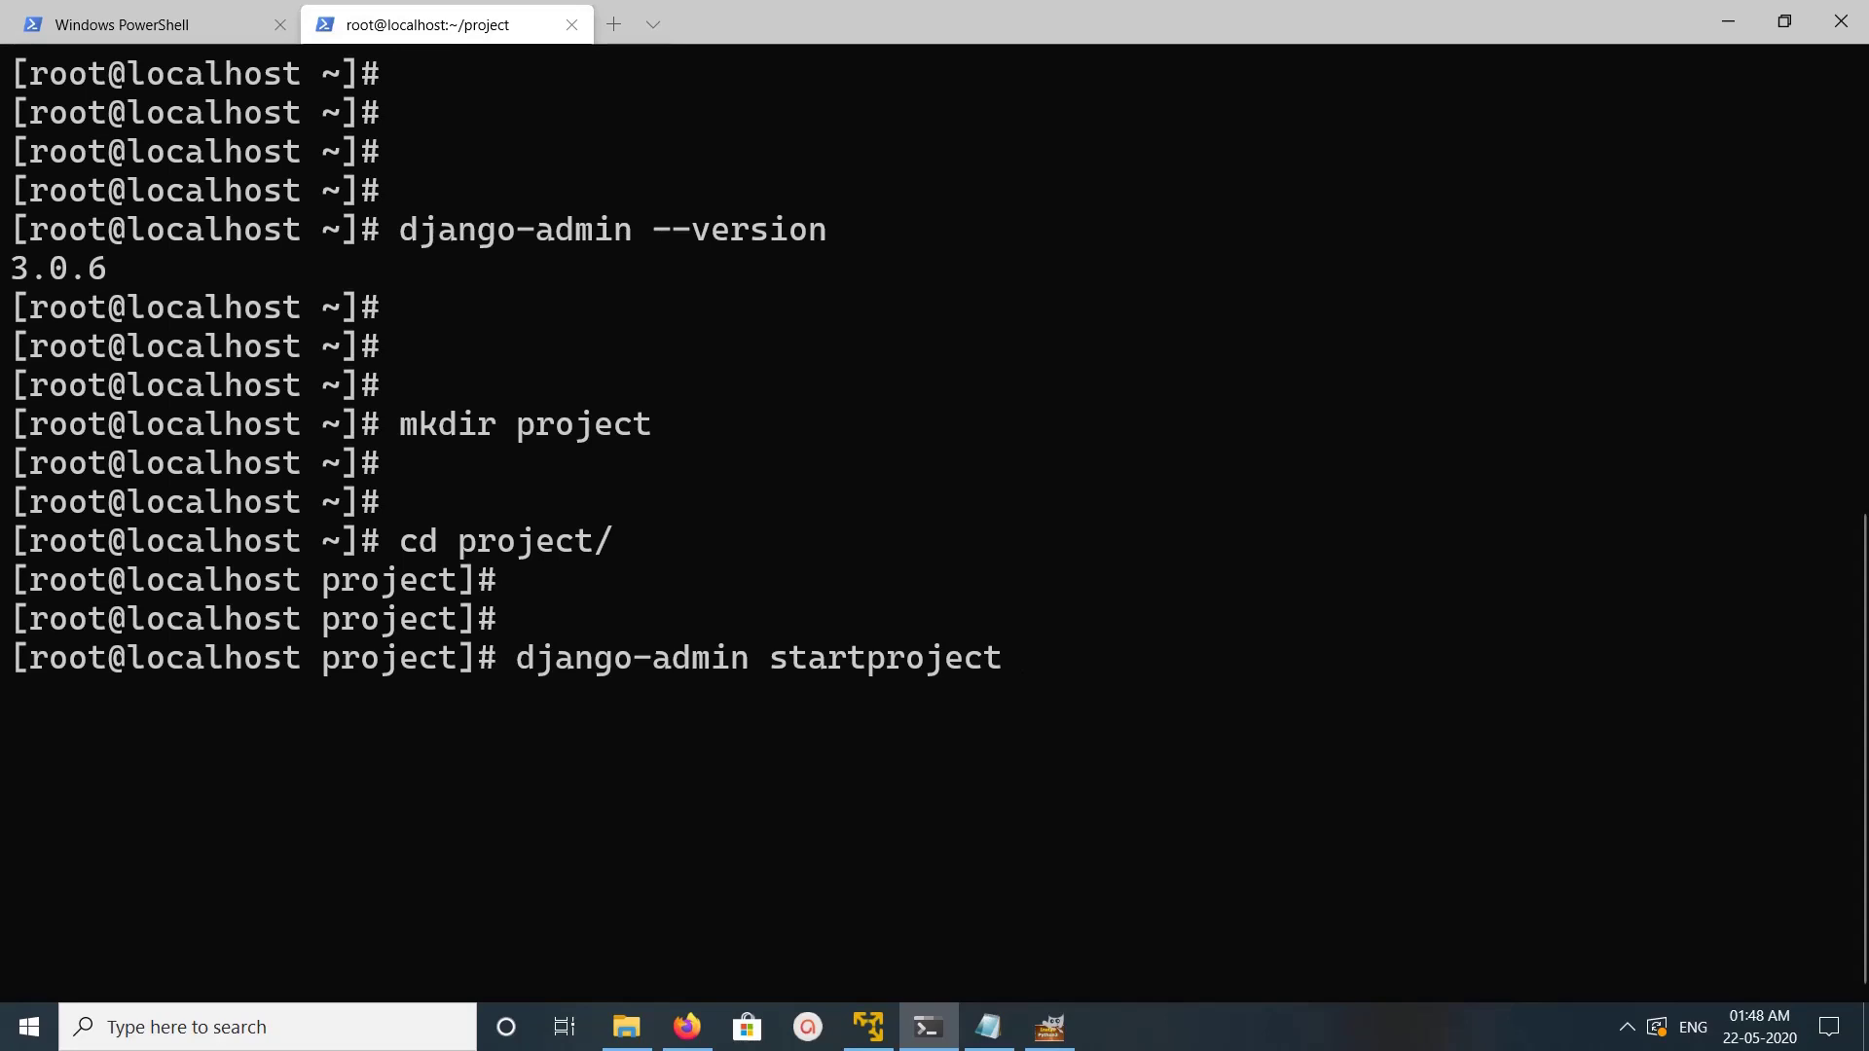
{"action": "type", "text": "mypr"}
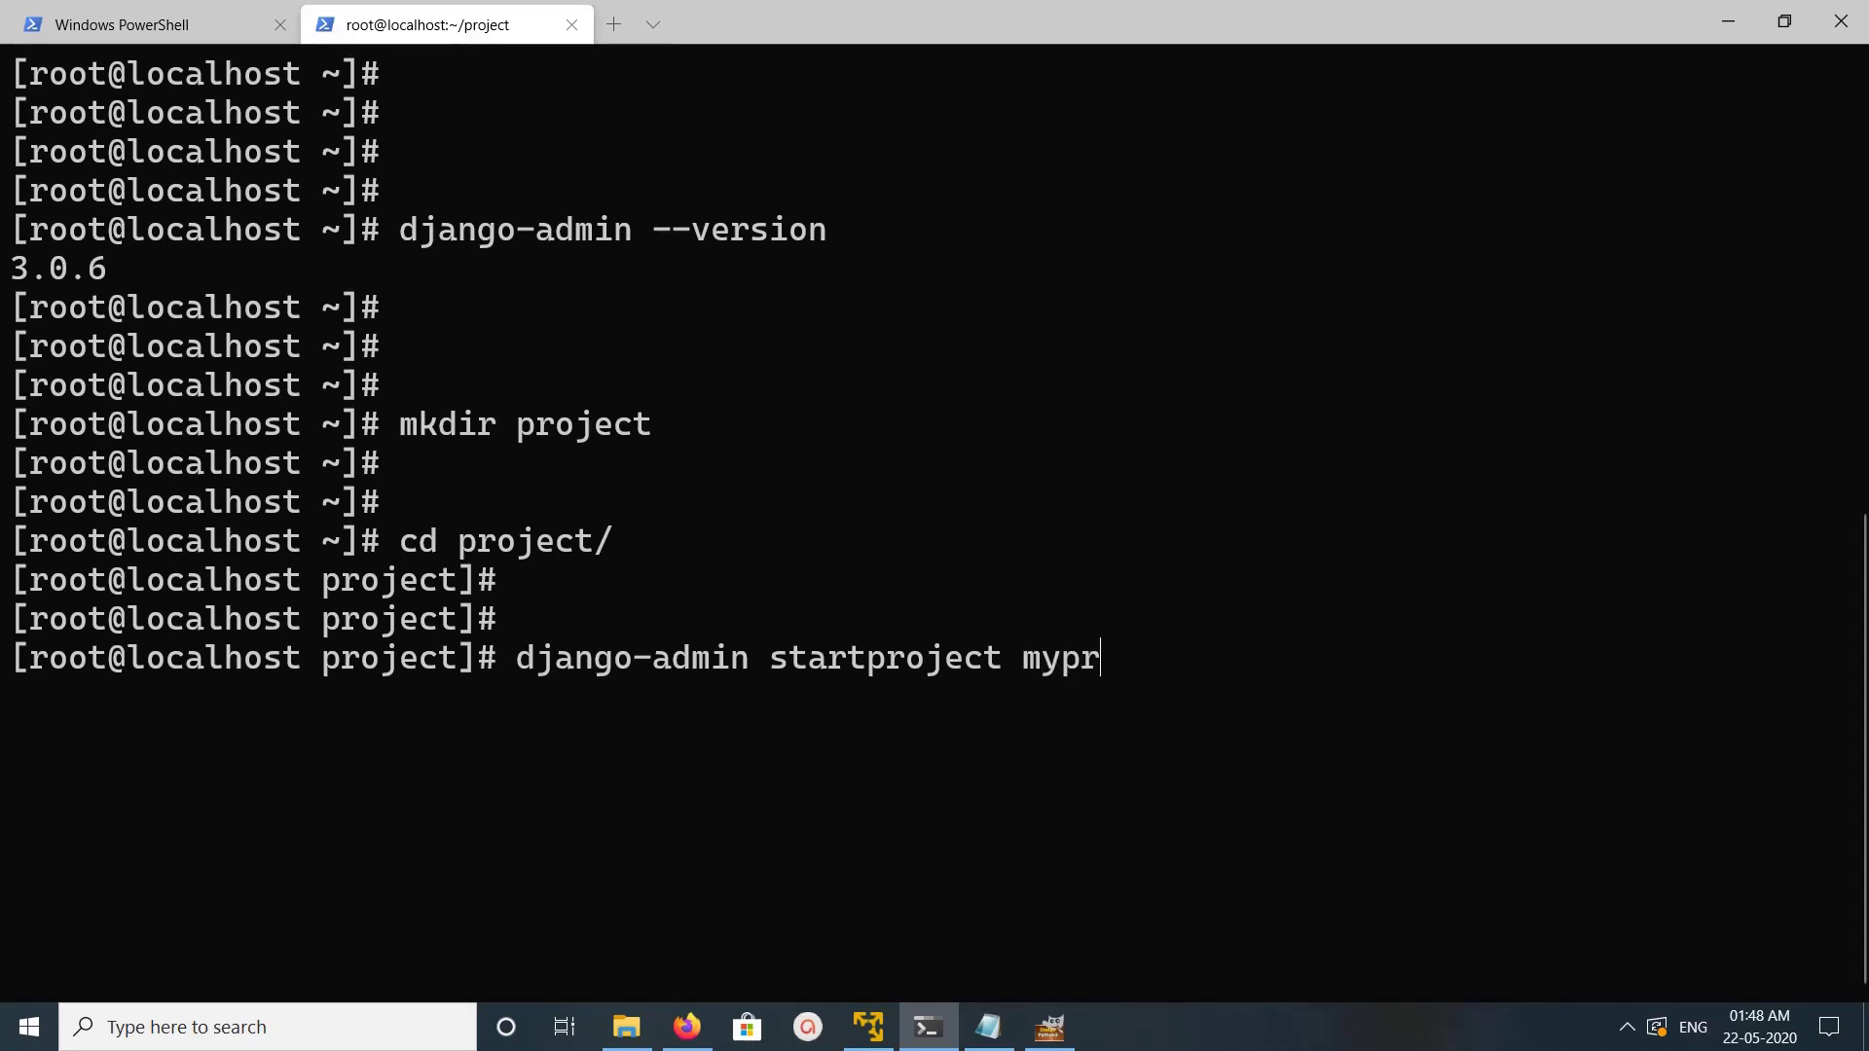
{"action": "type", "text": "oject"}
Step: Create the Django project 'myproject' with django-admin startproject and move into it
{"action": "key", "text": "Return"}
{"action": "key", "text": "Return"}
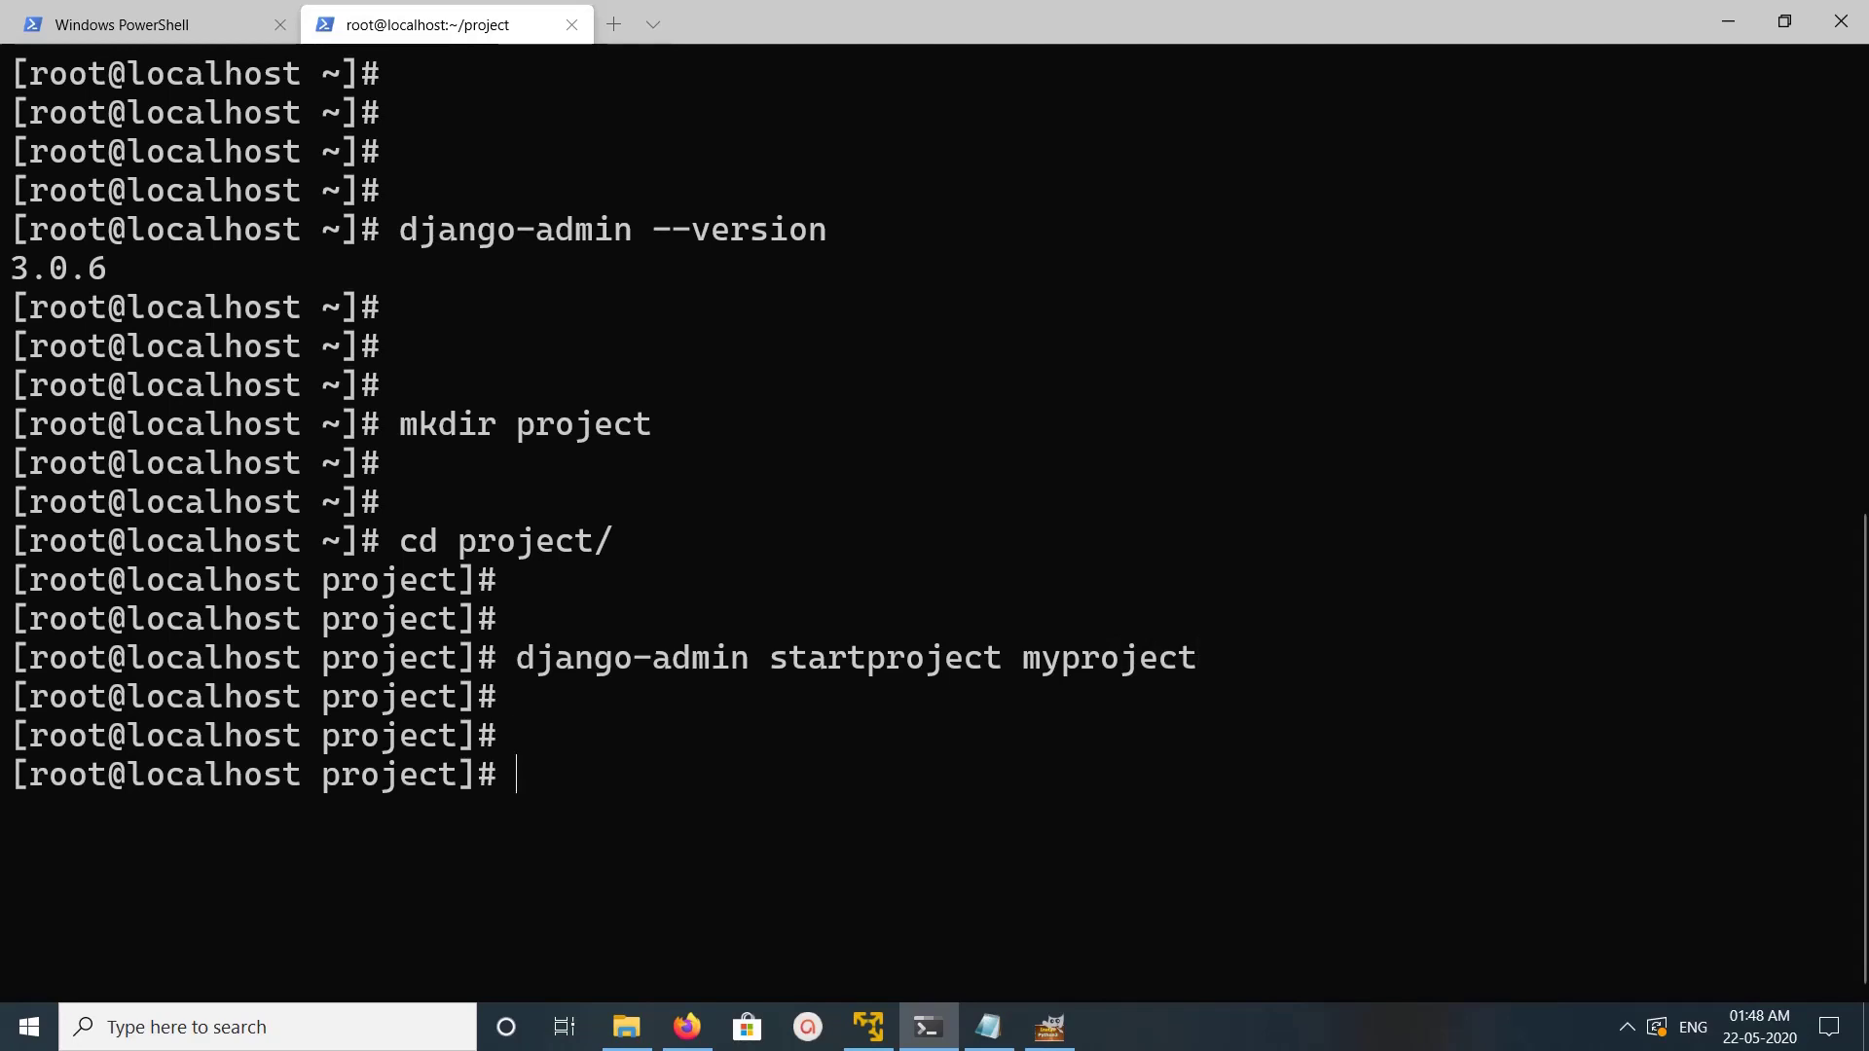
{"action": "type", "text": "ls"}
{"action": "key", "text": "Return"}
{"action": "key", "text": "Return"}
{"action": "key", "text": "Return"}
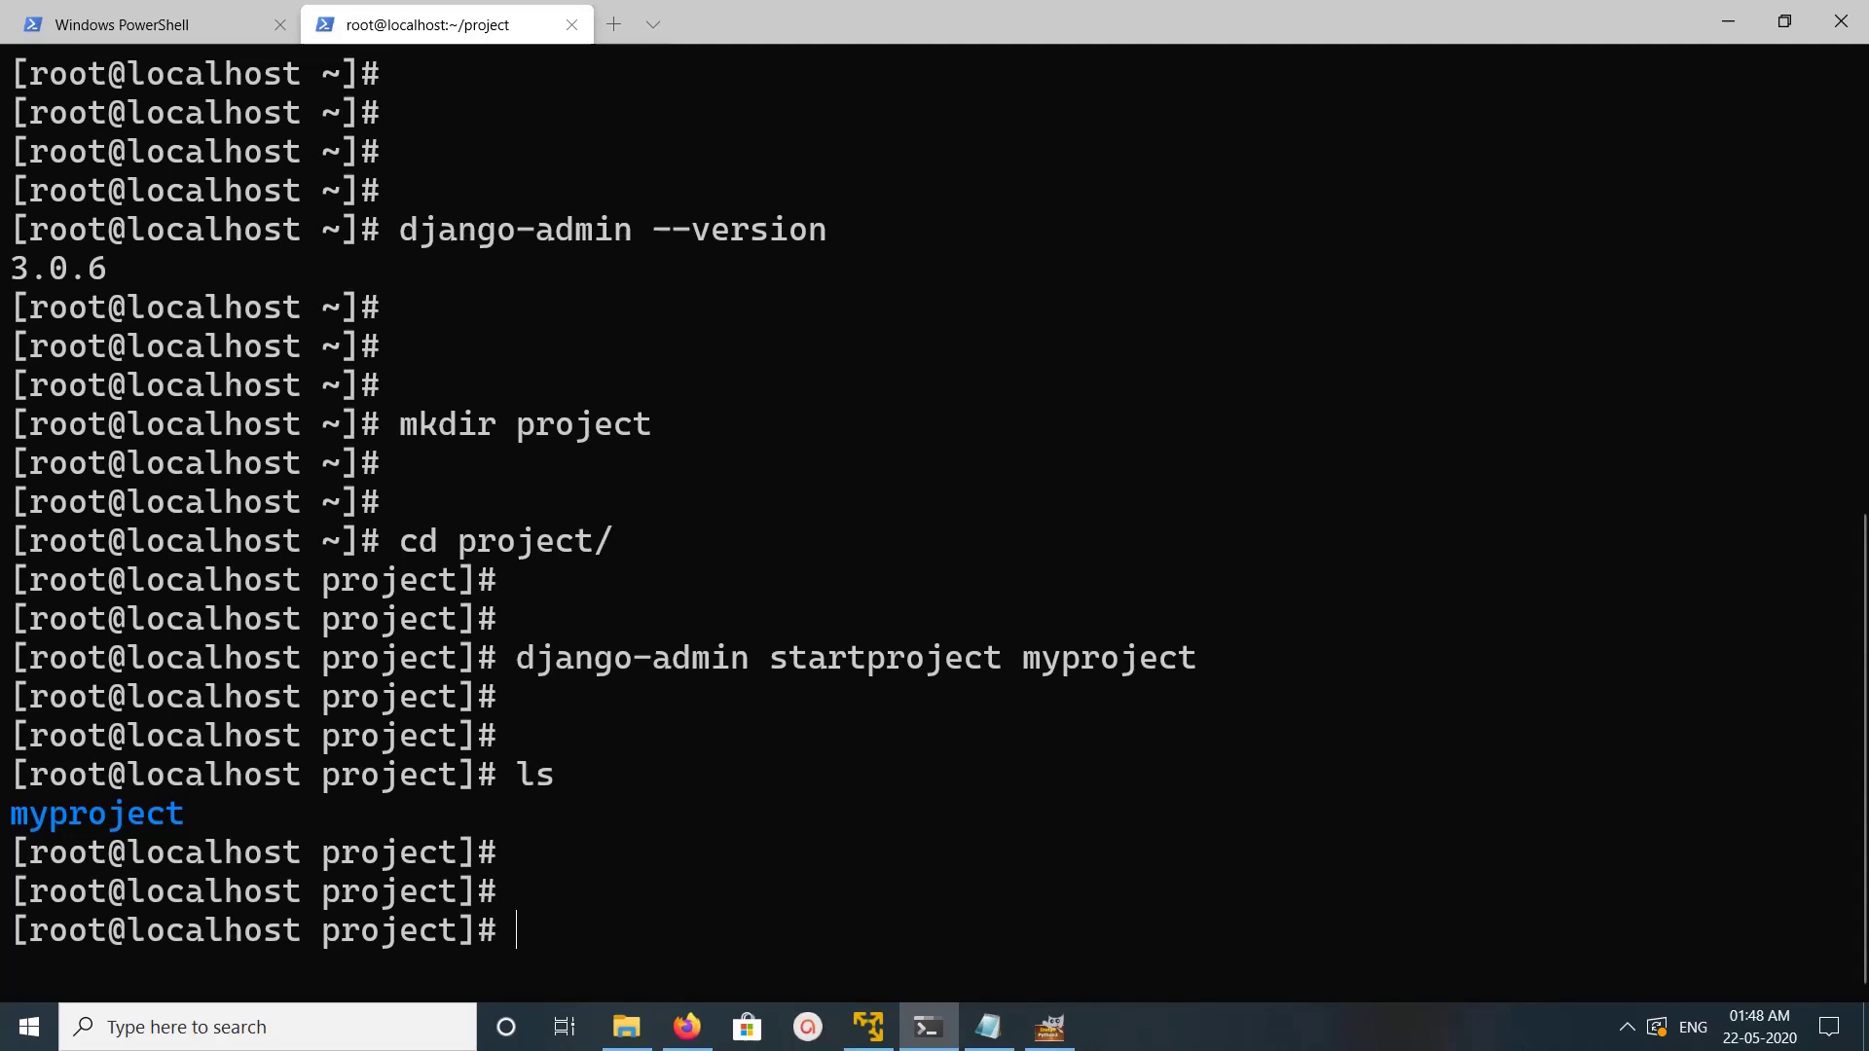
{"action": "type", "text": "cd myproject/"}
{"action": "key", "text": "Return"}
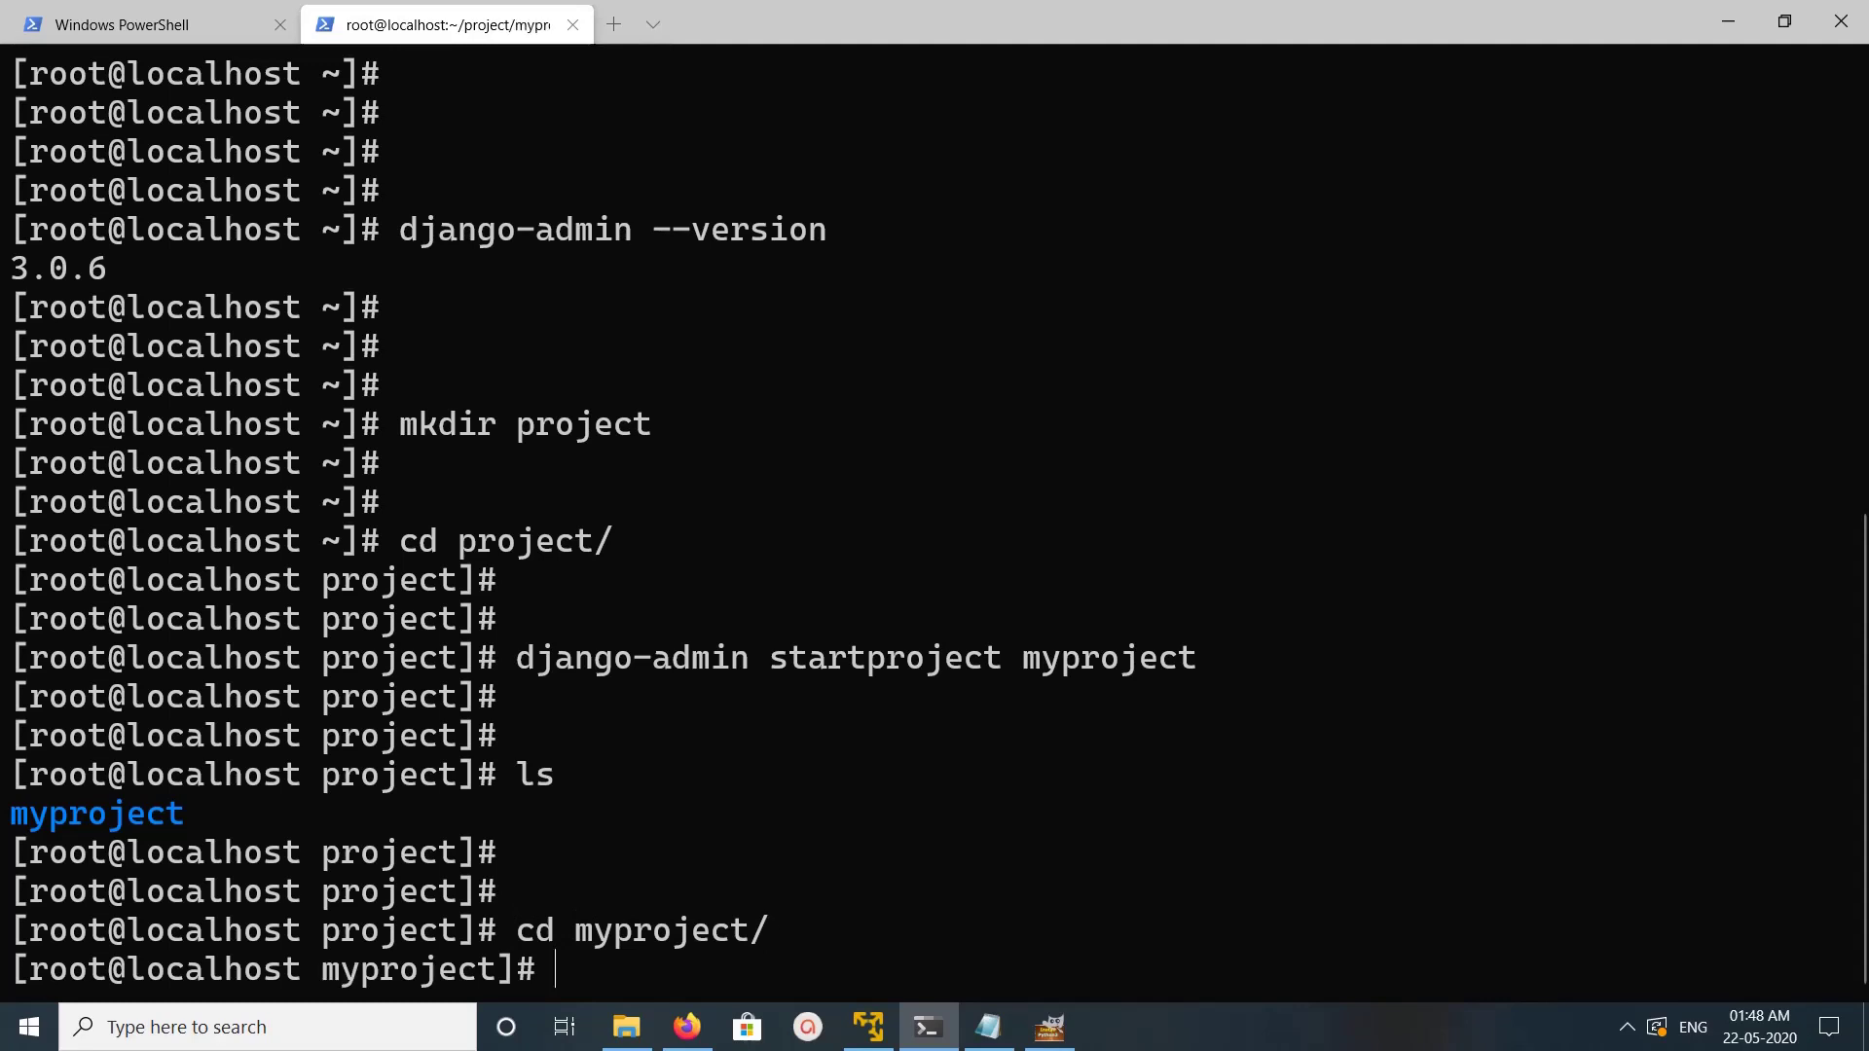
{"action": "key", "text": "Return"}
{"action": "type", "text": "ls"}
{"action": "key", "text": "Return"}
{"action": "key", "text": "Return"}
{"action": "key", "text": "Return"}
{"action": "key", "text": "Return"}
{"action": "key", "text": "Return"}
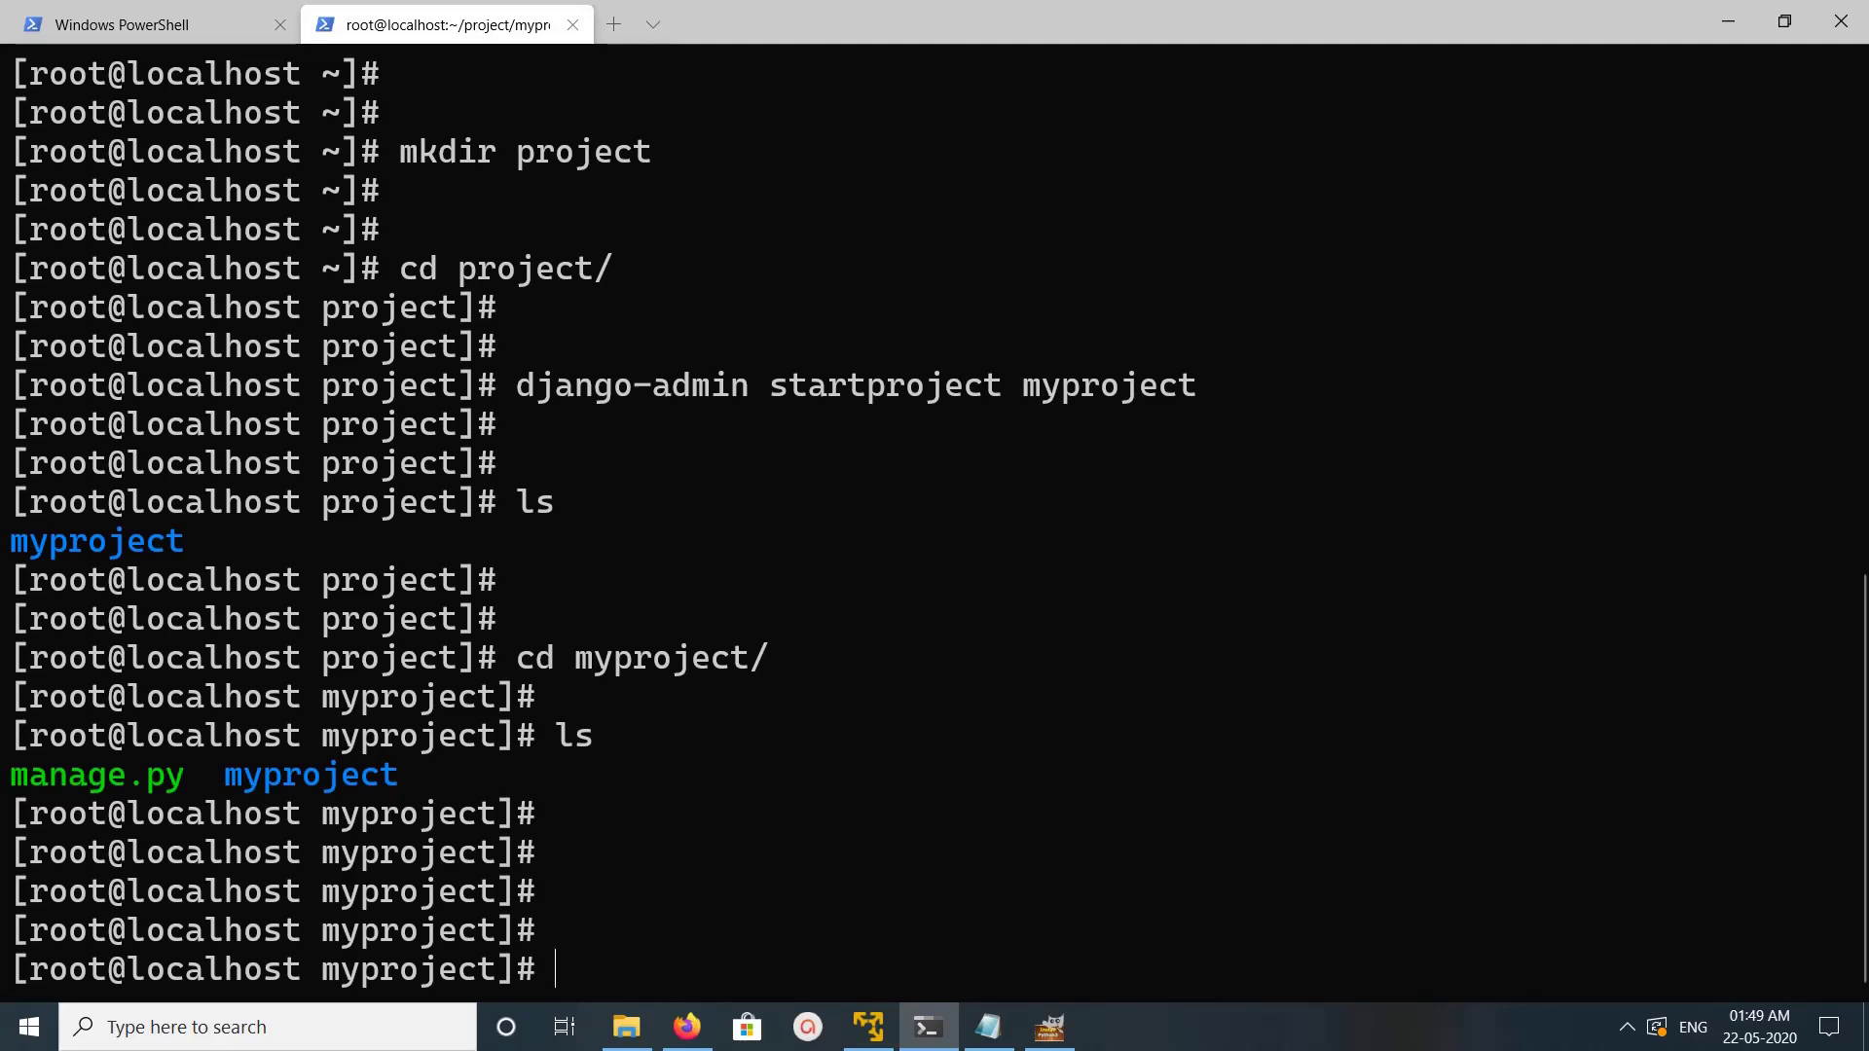
{"action": "type", "text": "python3 manage.py migrate"}
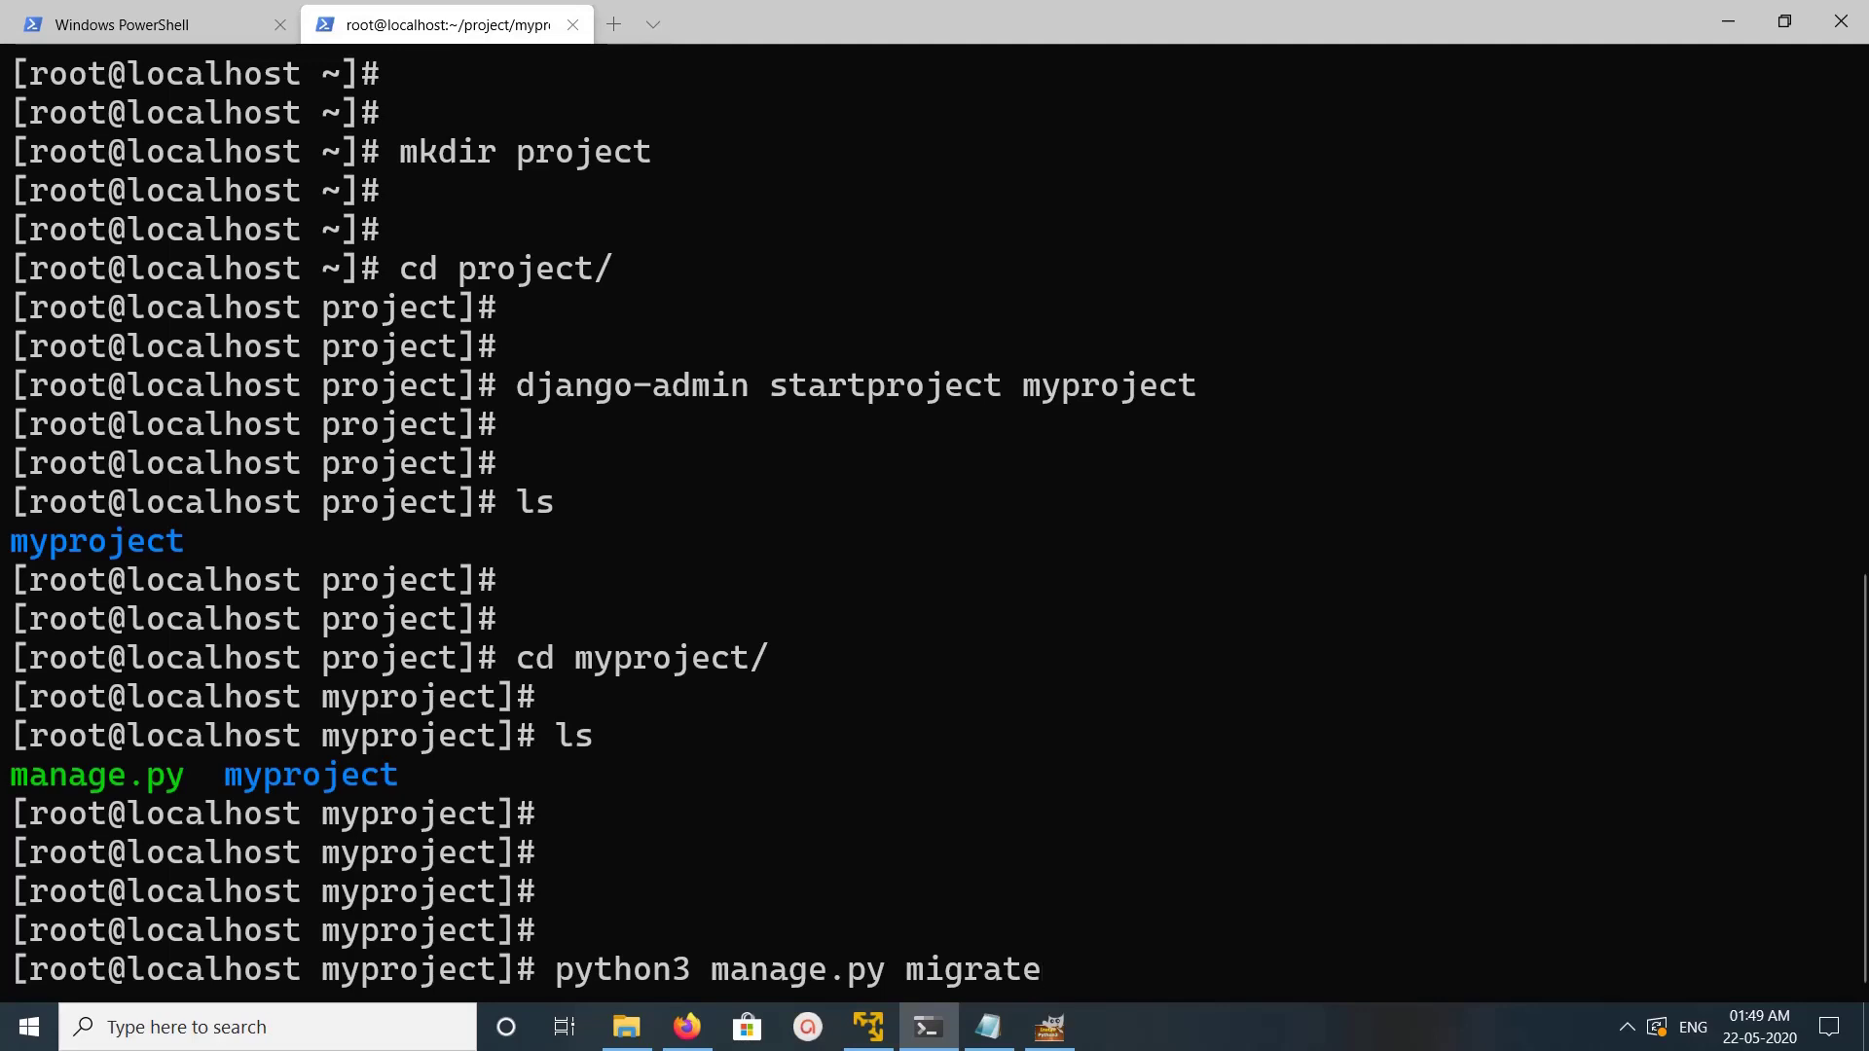
Step: Apply the admin, auth, contenttypes and sessions migrations with manage.py migrate, then clear
{"action": "key", "text": "Return"}
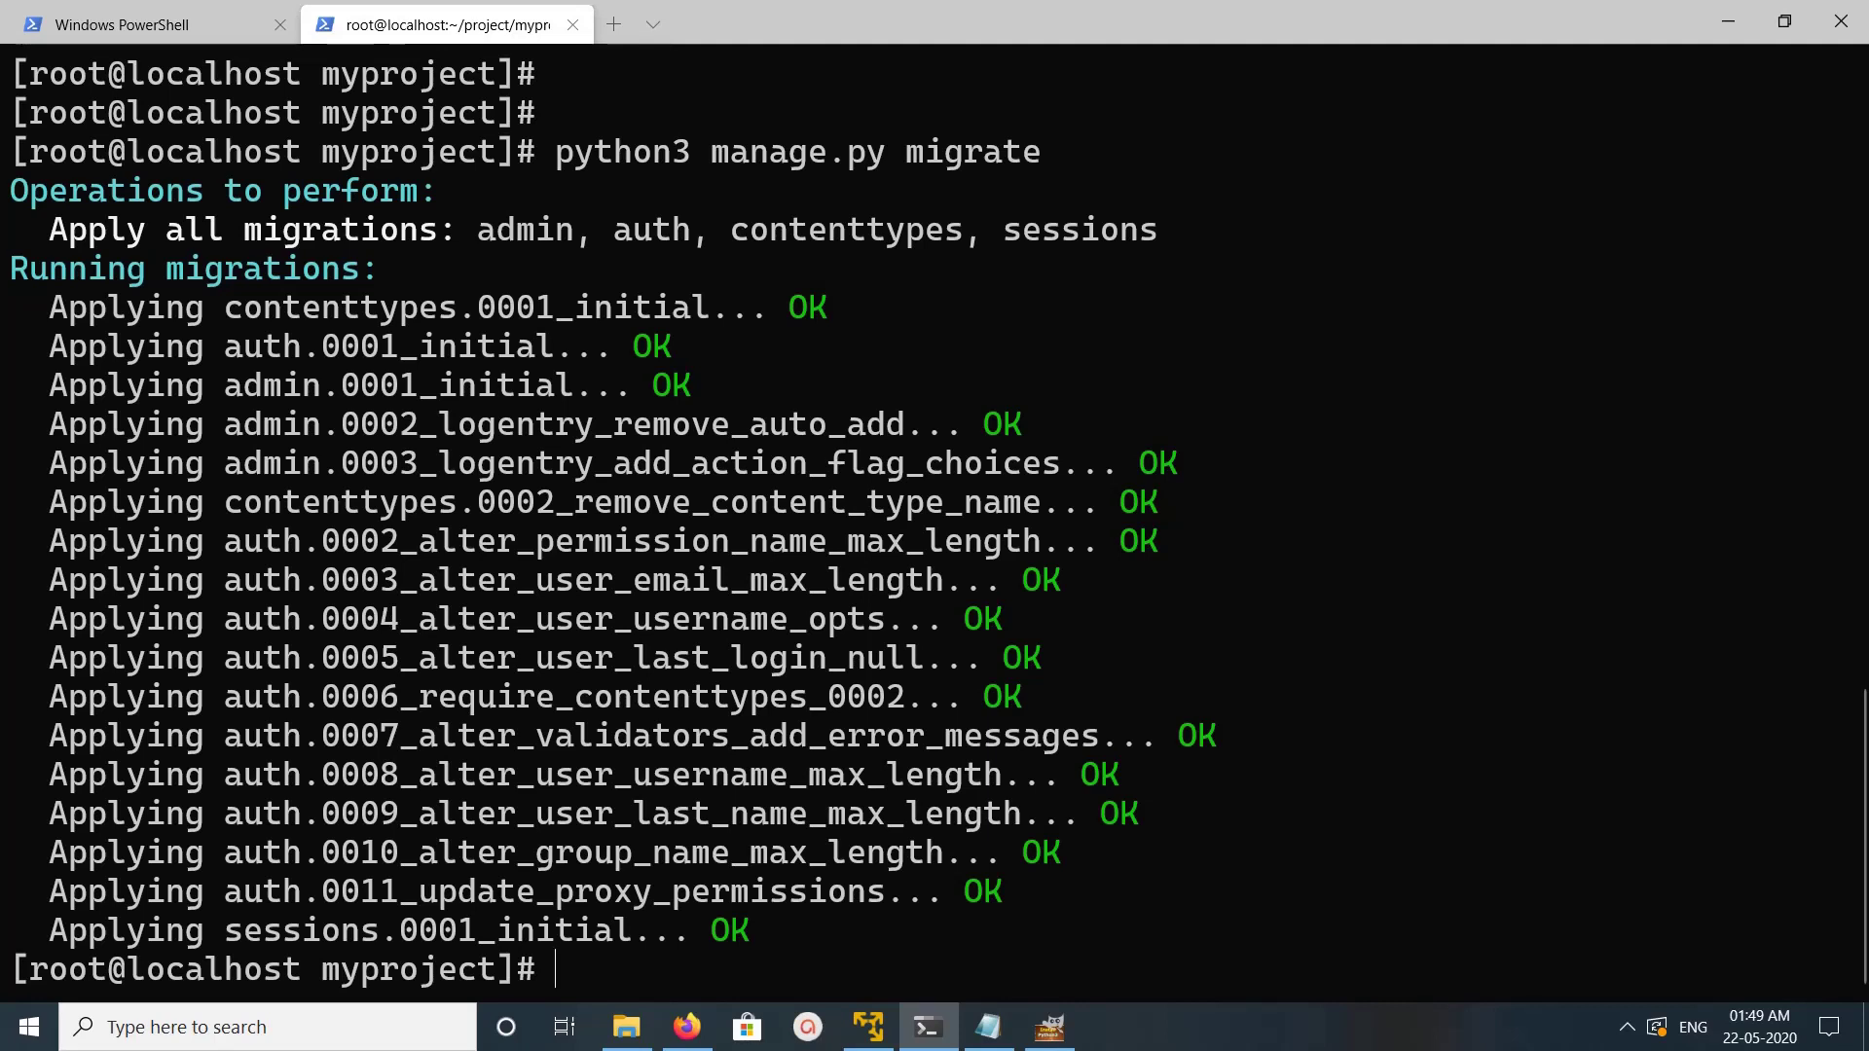
{"action": "key", "text": "Return"}
{"action": "key", "text": "Return"}
{"action": "key", "text": "Return"}
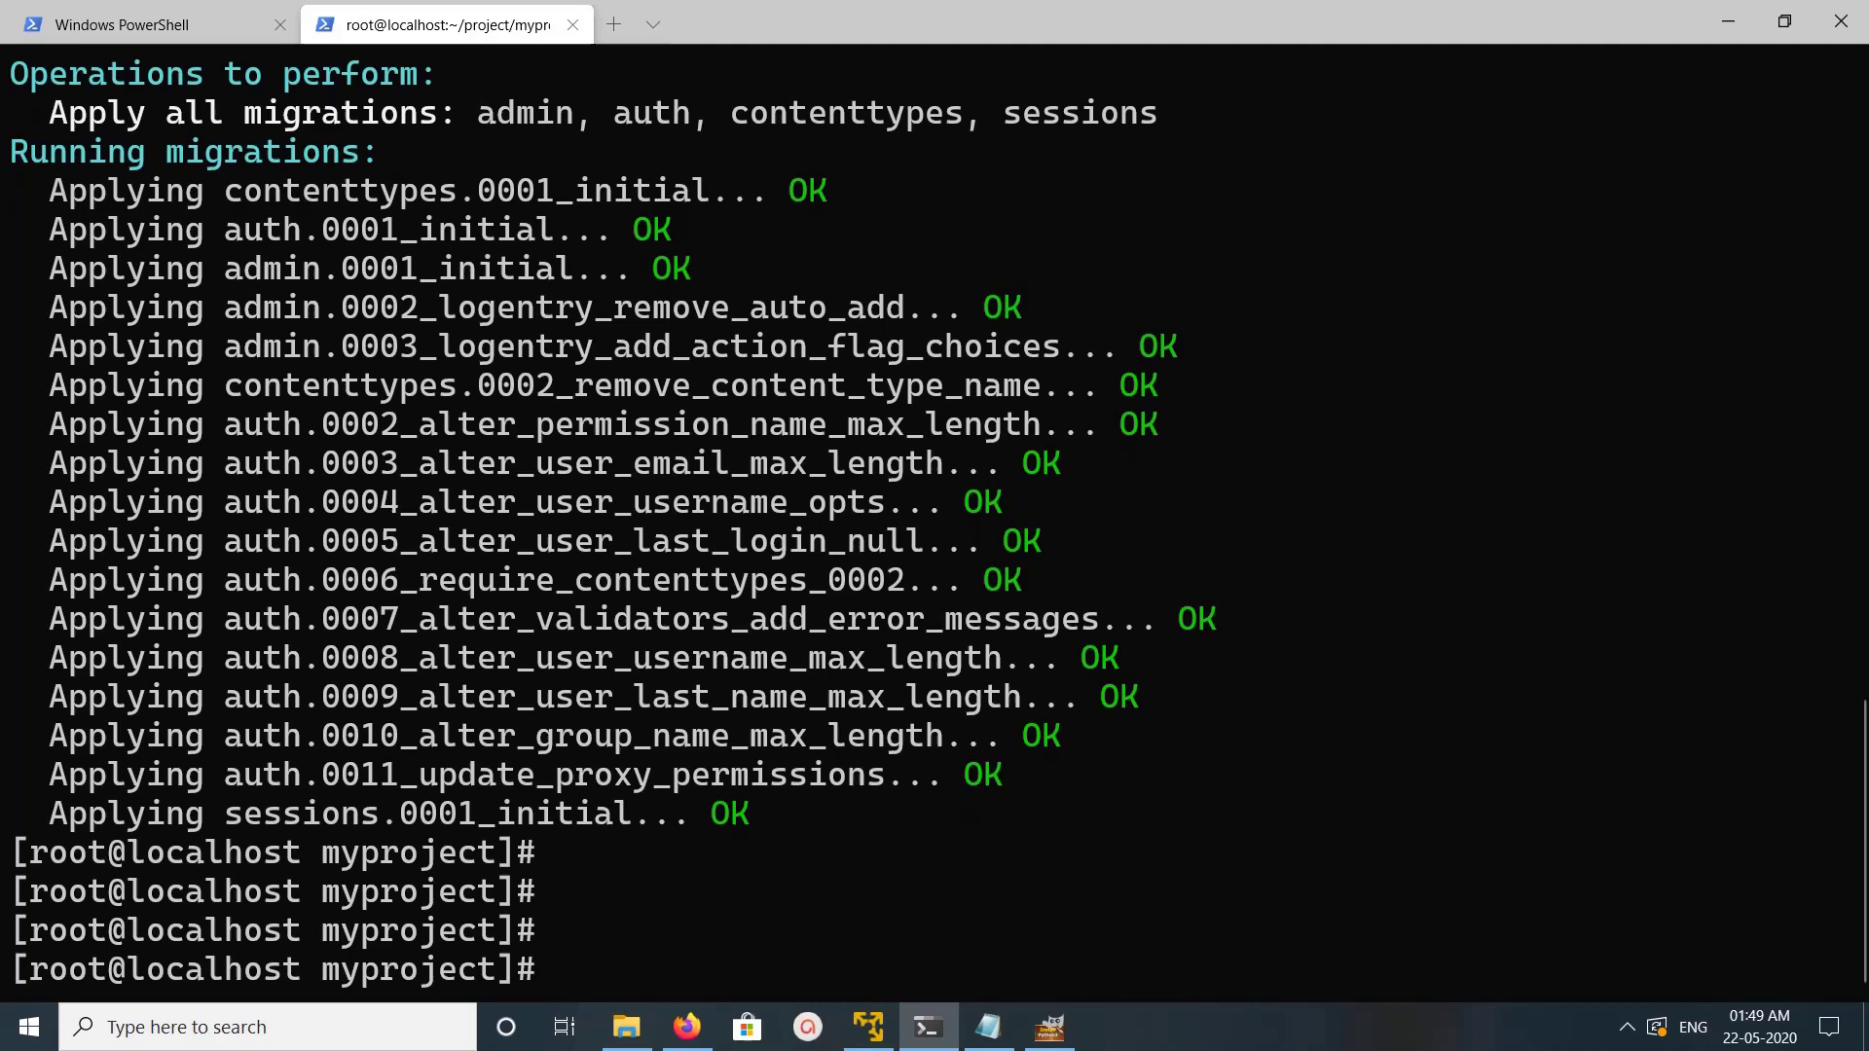
{"action": "type", "text": "cleea"}
{"action": "key", "text": "BackSpace"}
{"action": "key", "text": "BackSpace"}
{"action": "type", "text": "ar"}
{"action": "key", "text": "Return"}
{"action": "key", "text": "Return"}
{"action": "key", "text": "Return"}
{"action": "key", "text": "Return"}
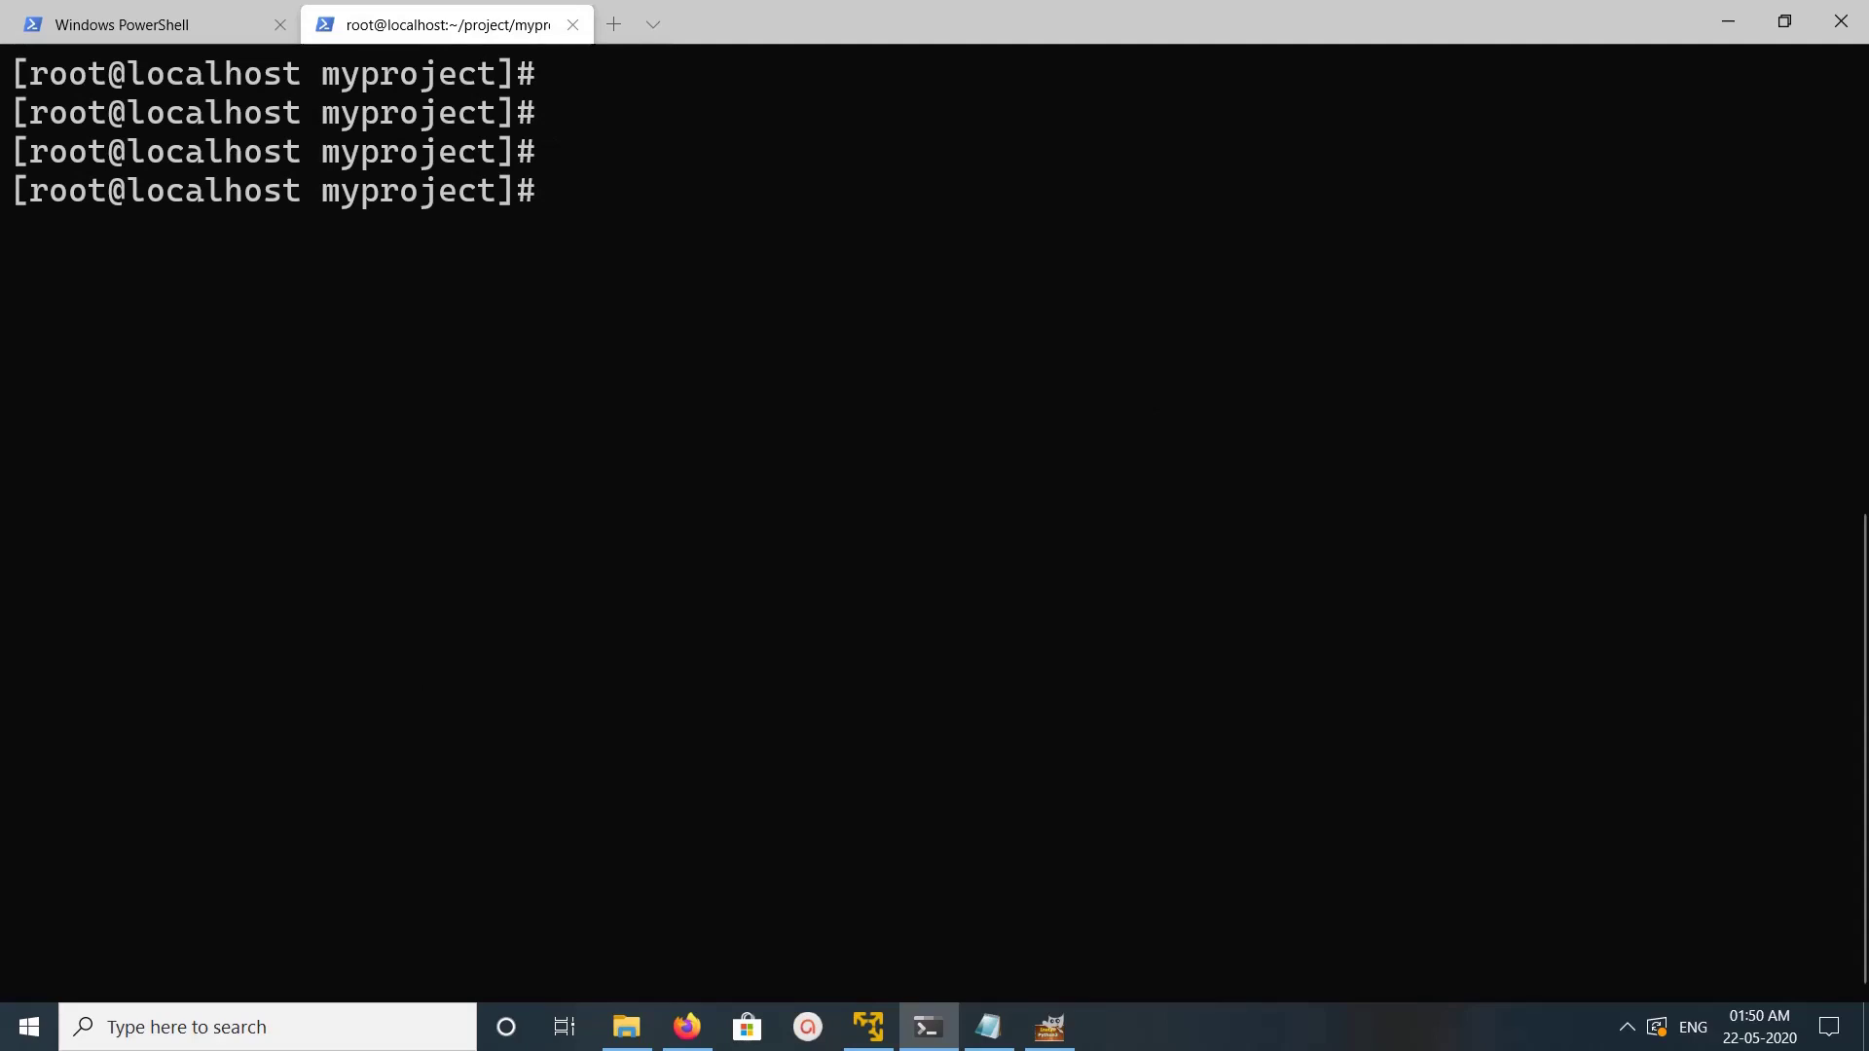
{"action": "type", "text": "ls"}
Step: Create superuser 'root' with email and password, answering y to bypass validation warnings
{"action": "key", "text": "Return"}
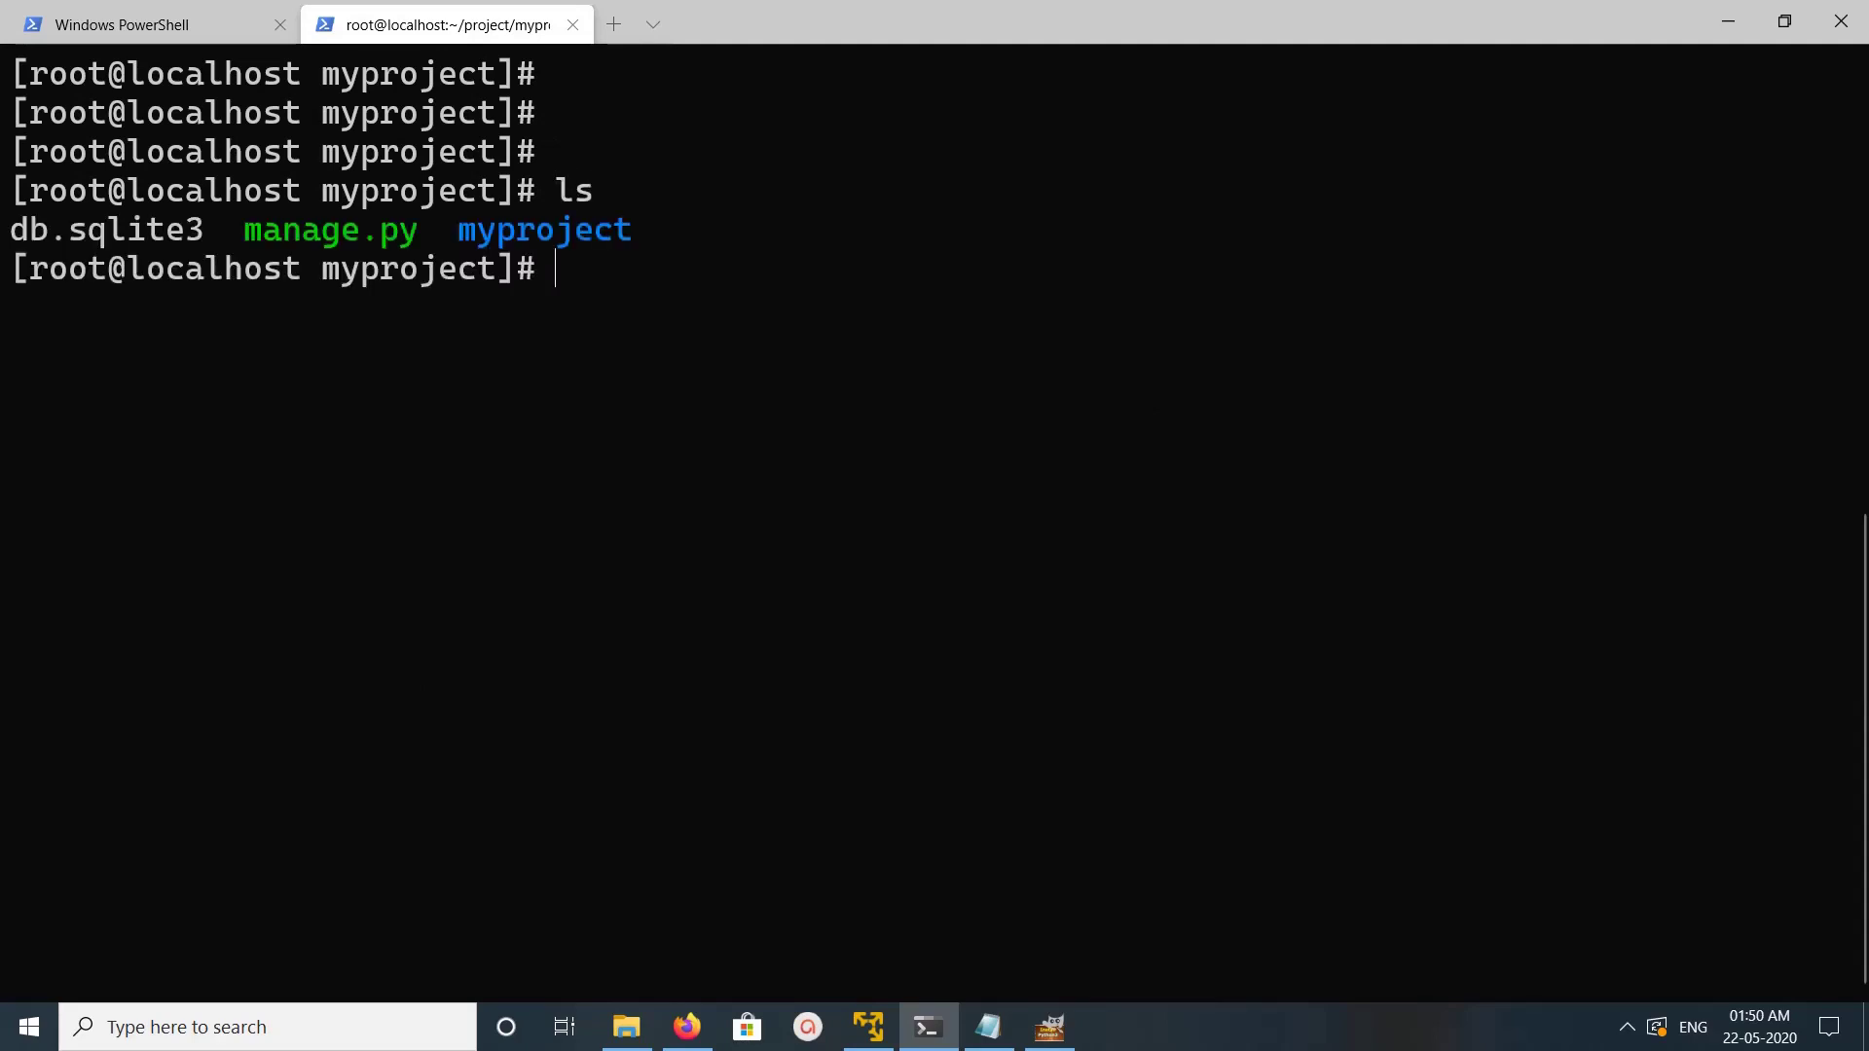
{"action": "key", "text": "Return"}
{"action": "type", "text": "python3 manage.py createsuperuser"}
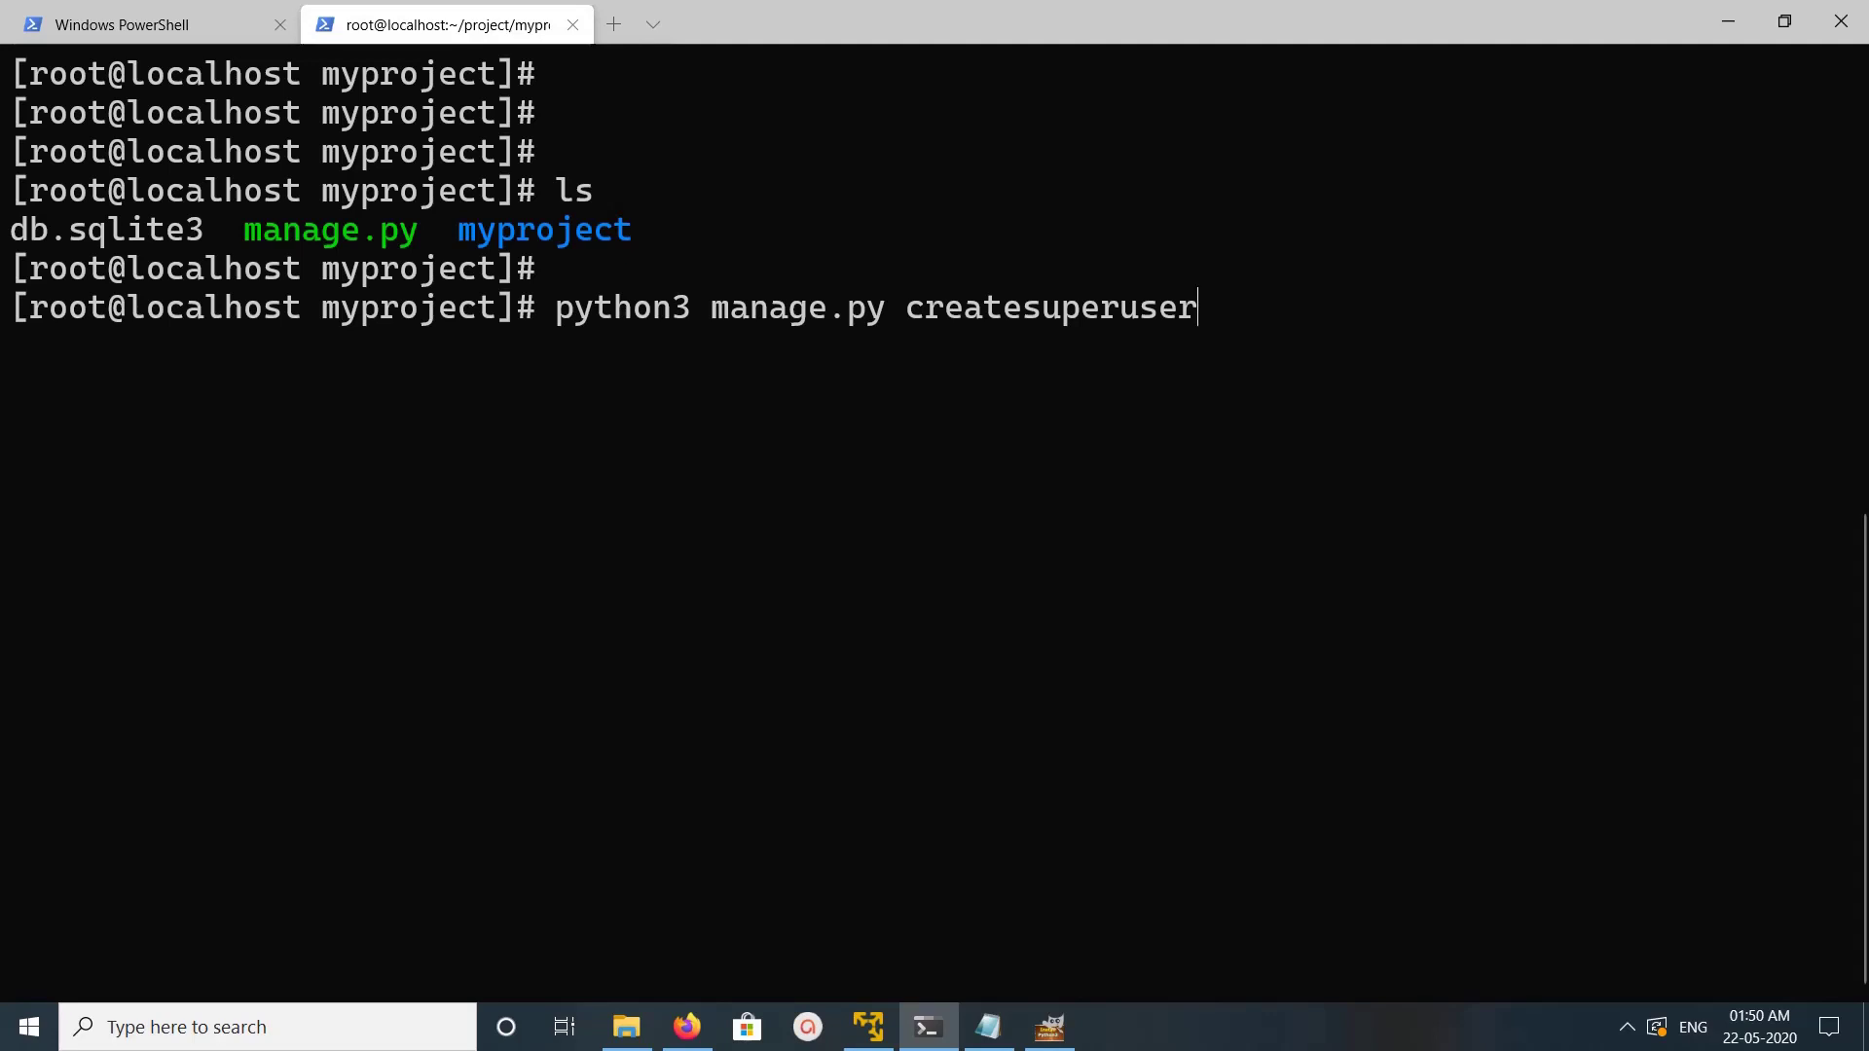
{"action": "key", "text": "Return"}
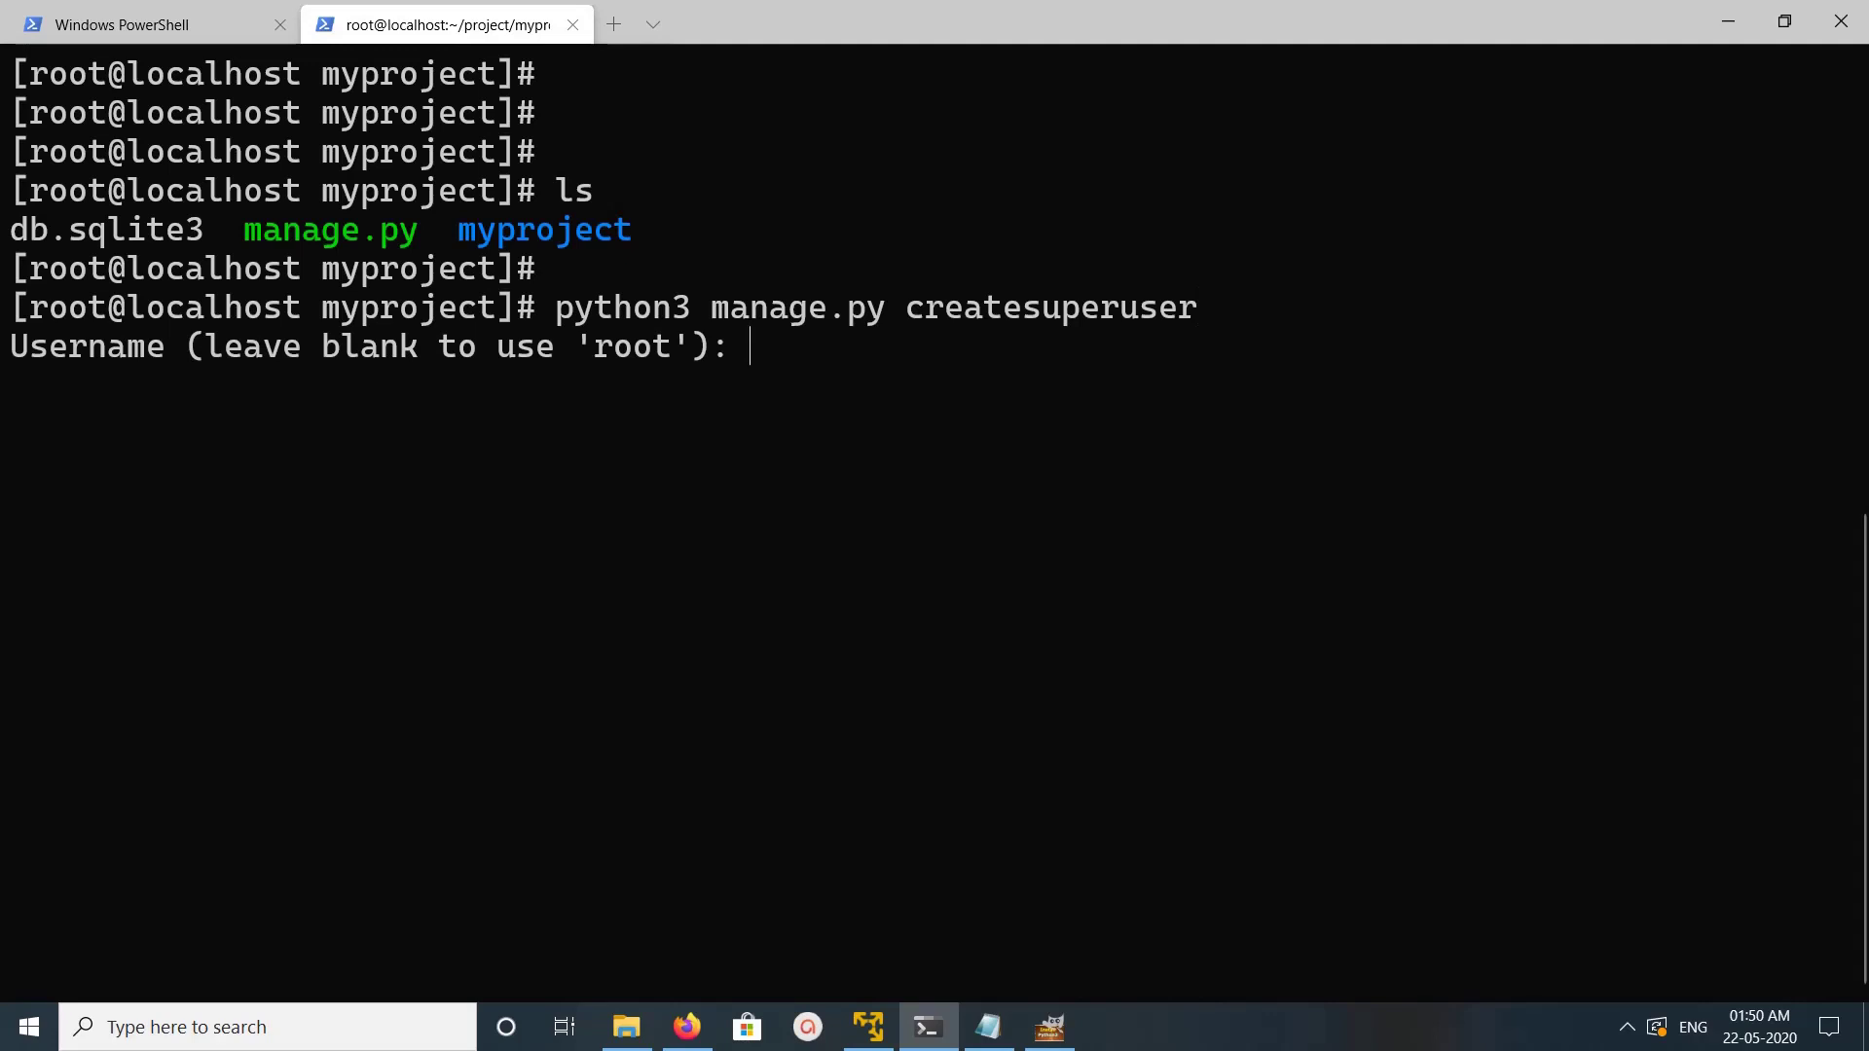
{"action": "type", "text": "root"}
{"action": "key", "text": "Return"}
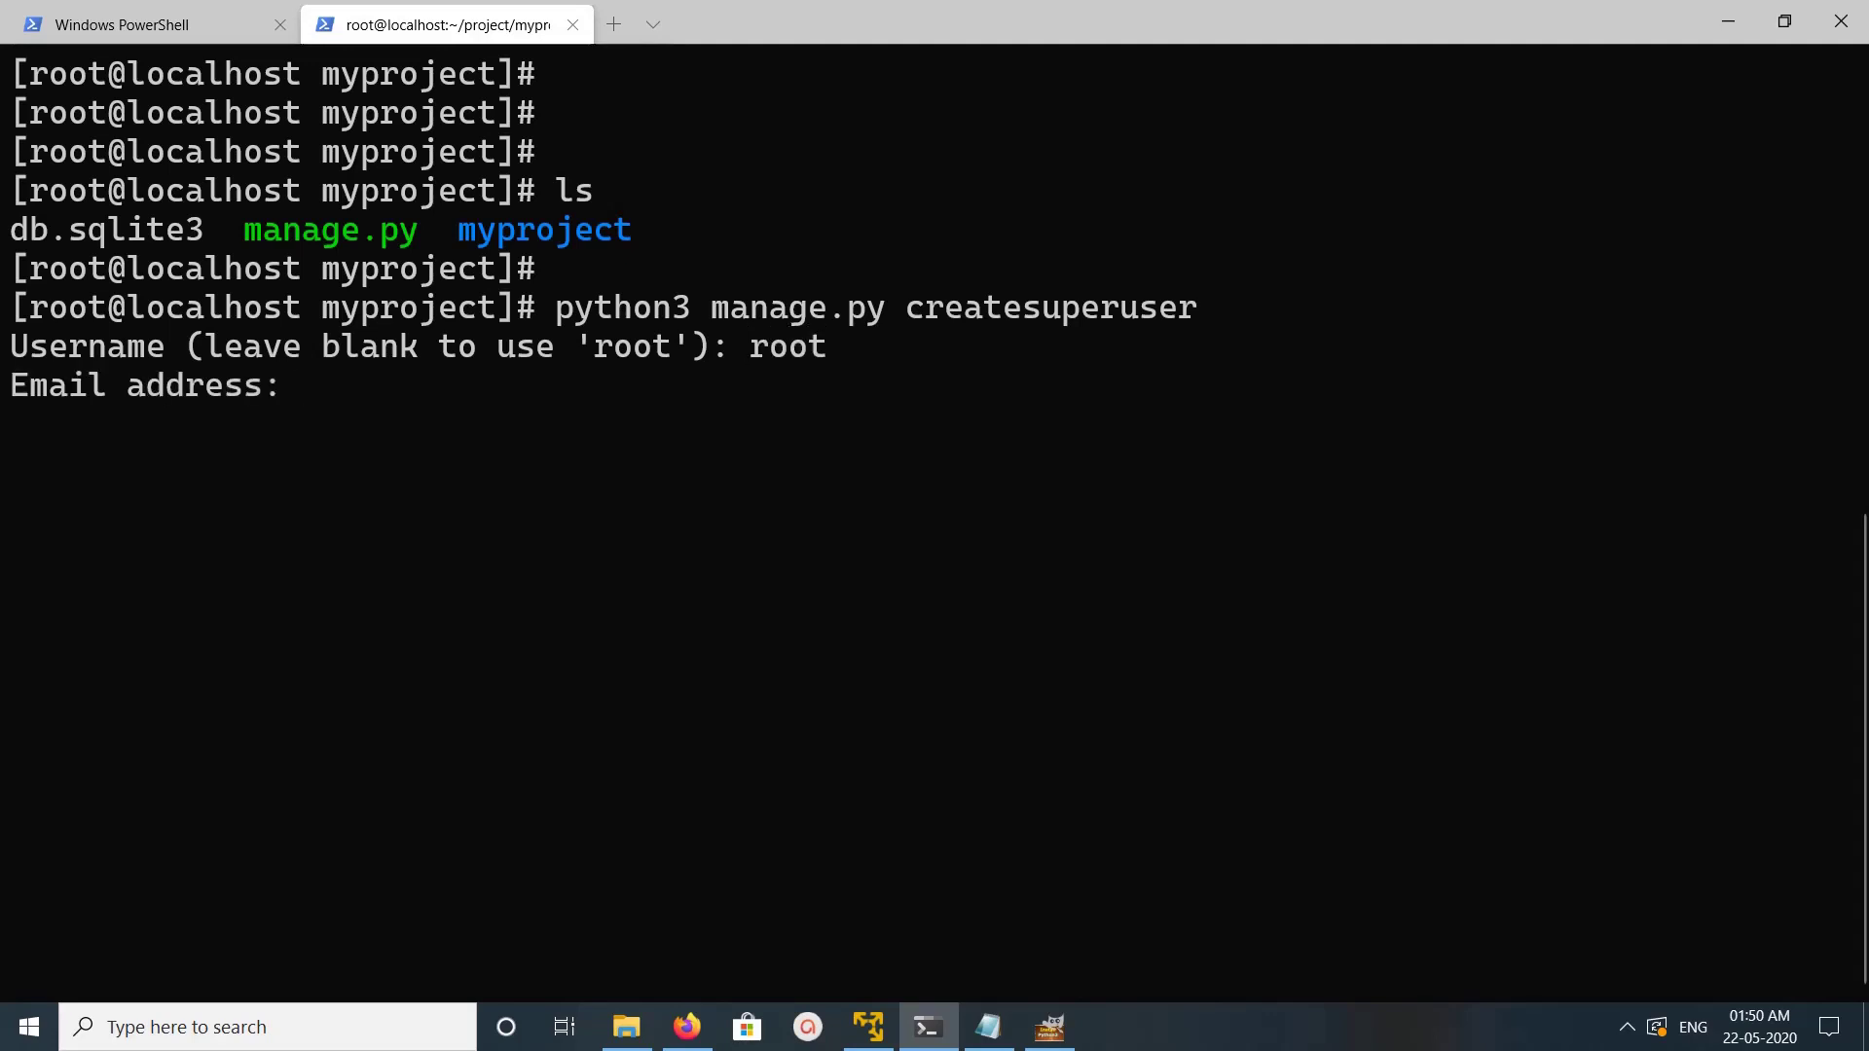
{"action": "type", "text": "root@"}
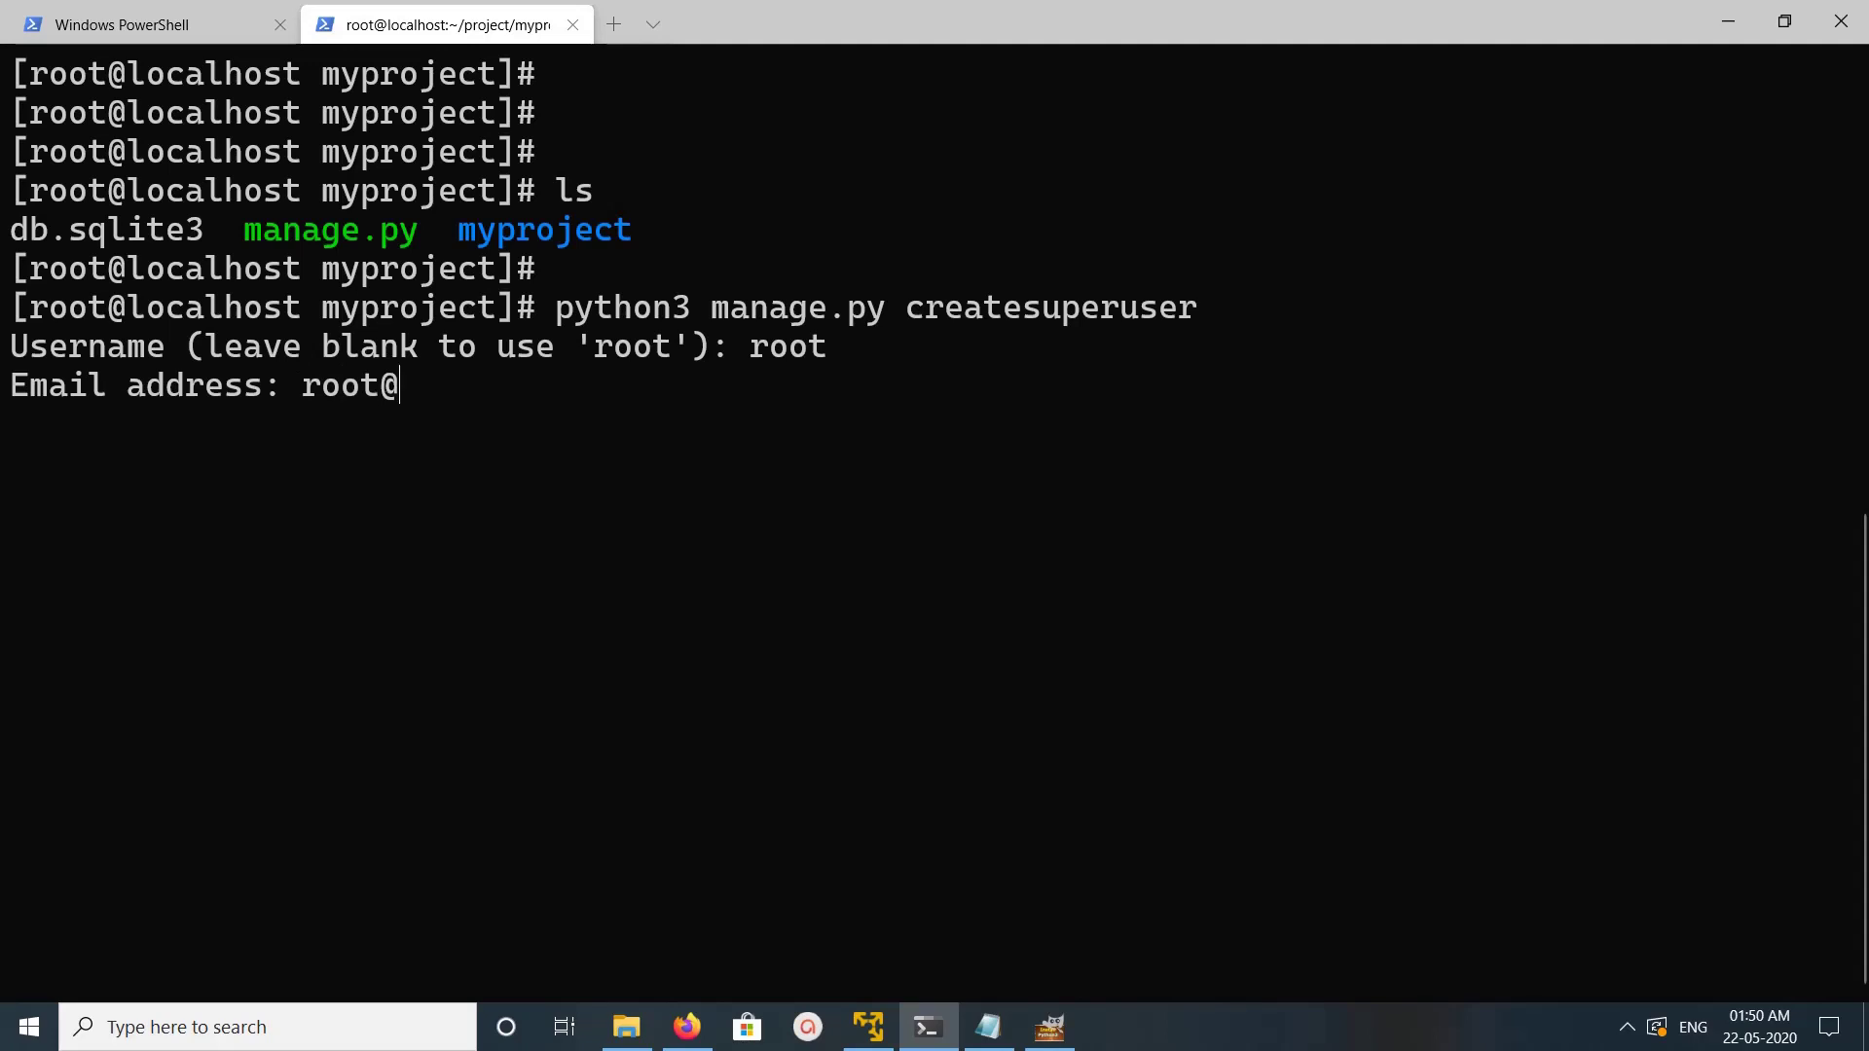
{"action": "type", "text": "ddd.com"}
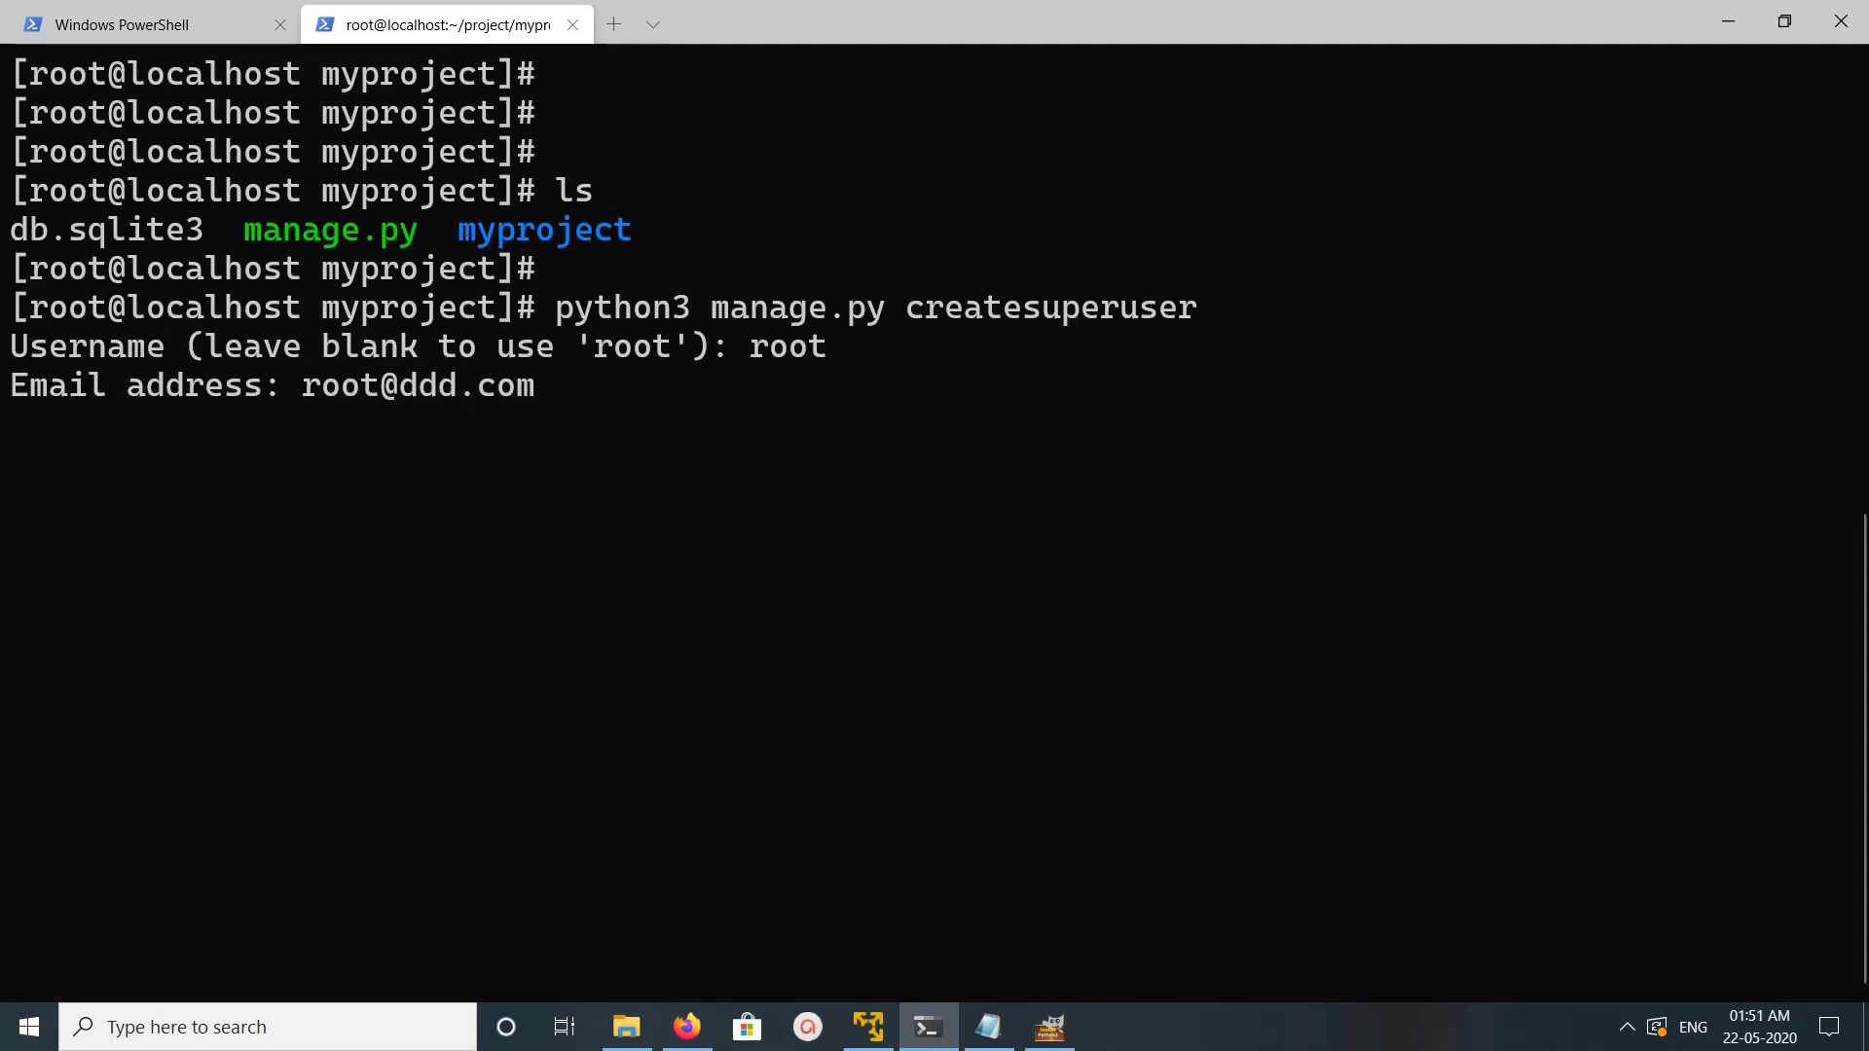
{"action": "key", "text": "Return"}
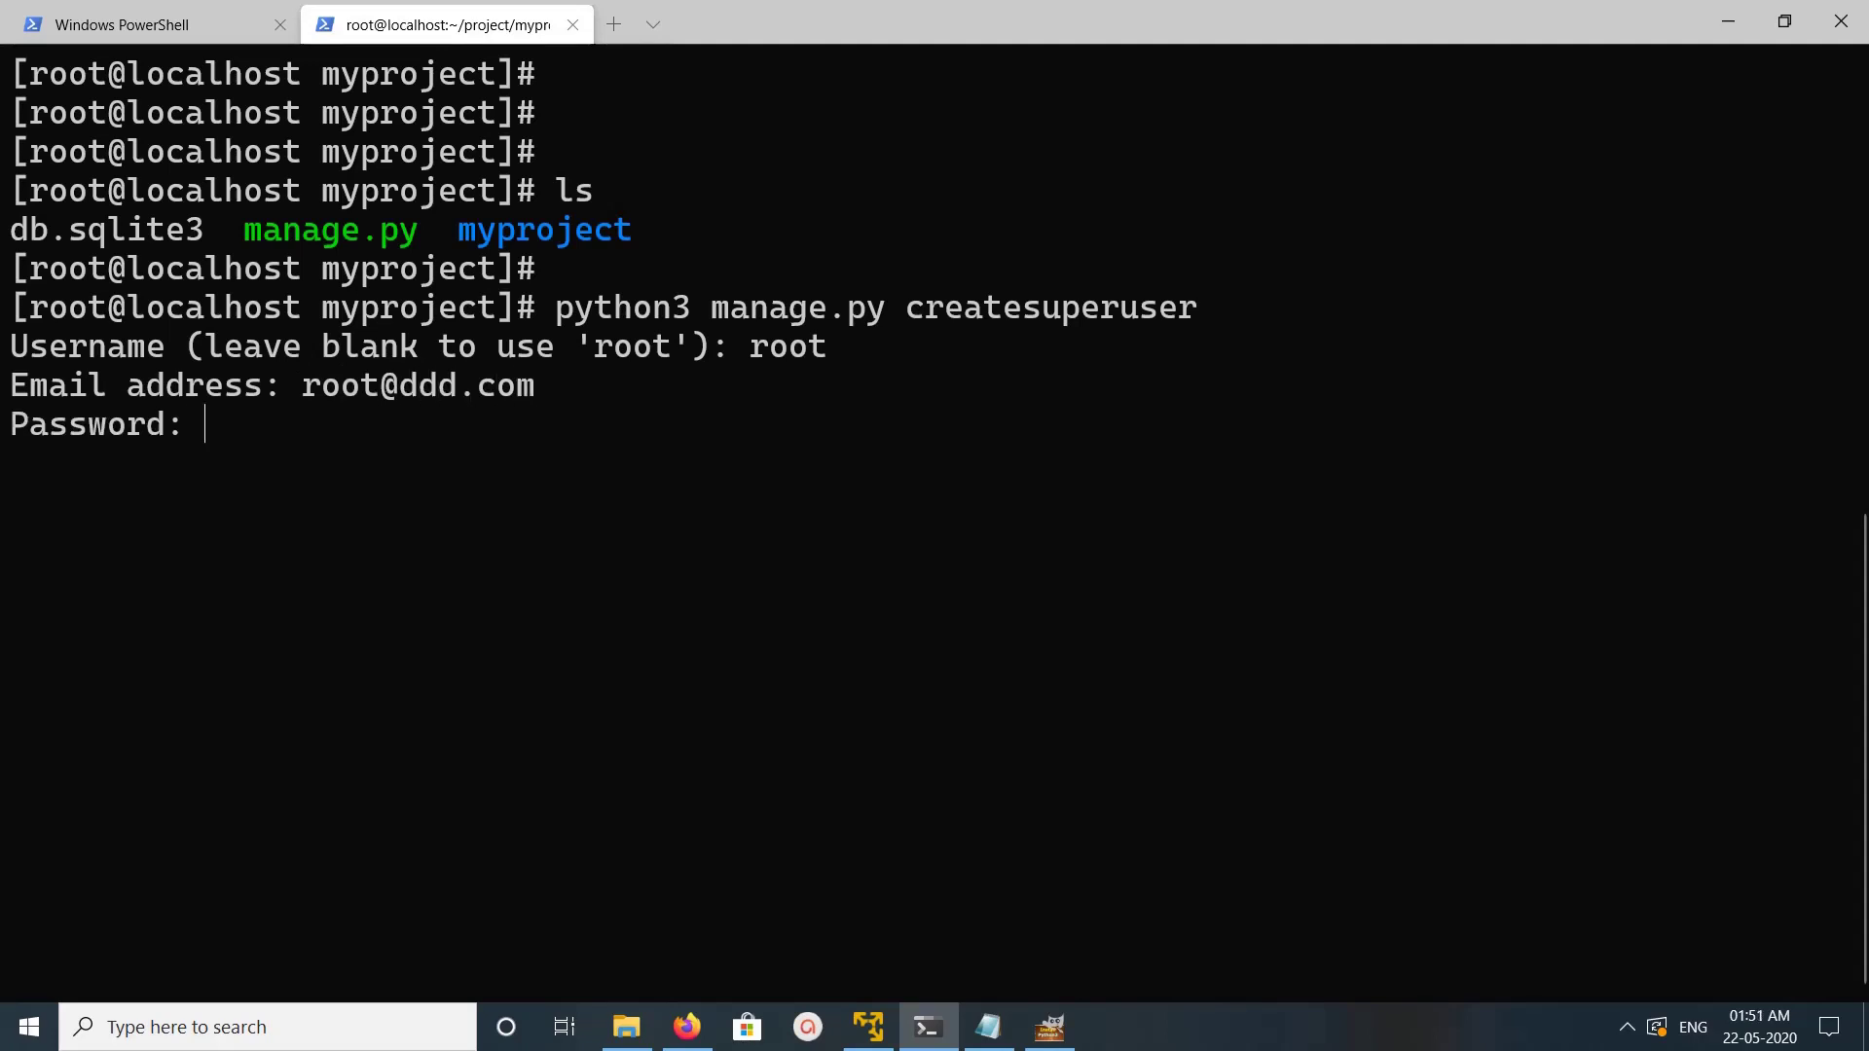
{"action": "key", "text": "Return"}
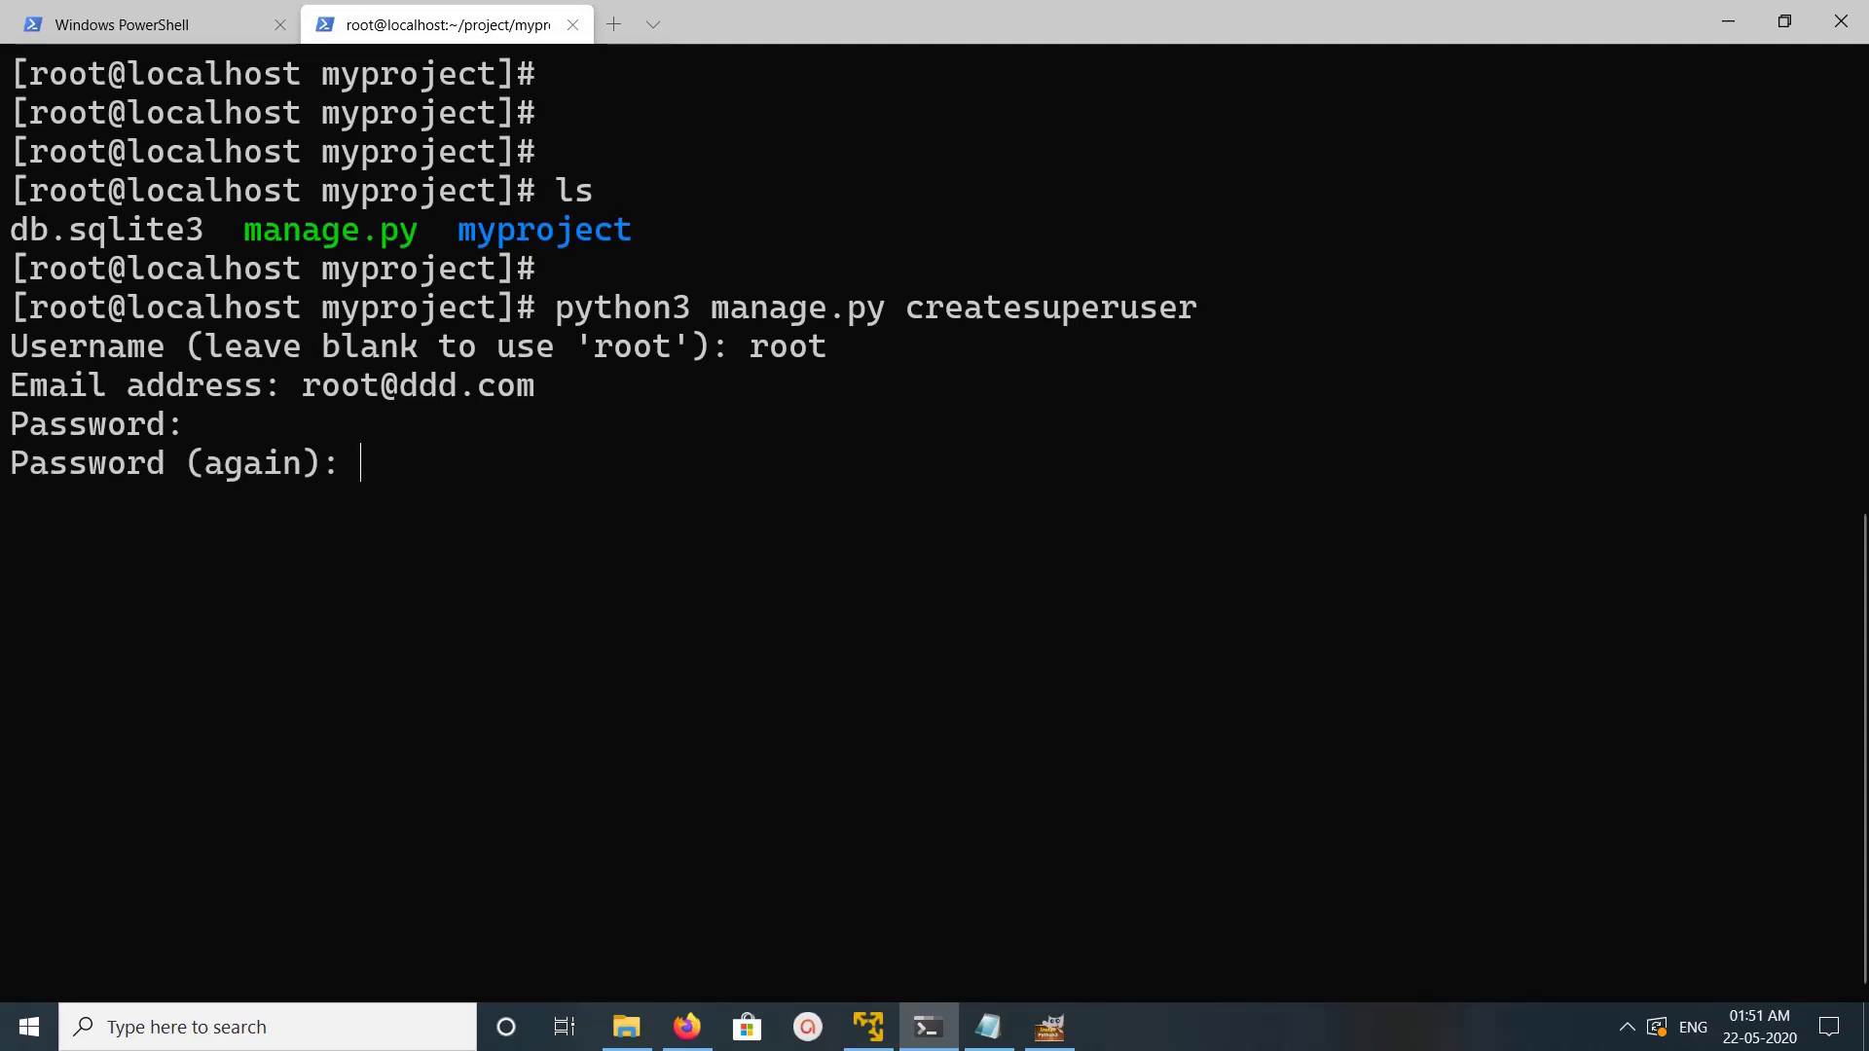
{"action": "key", "text": "Return"}
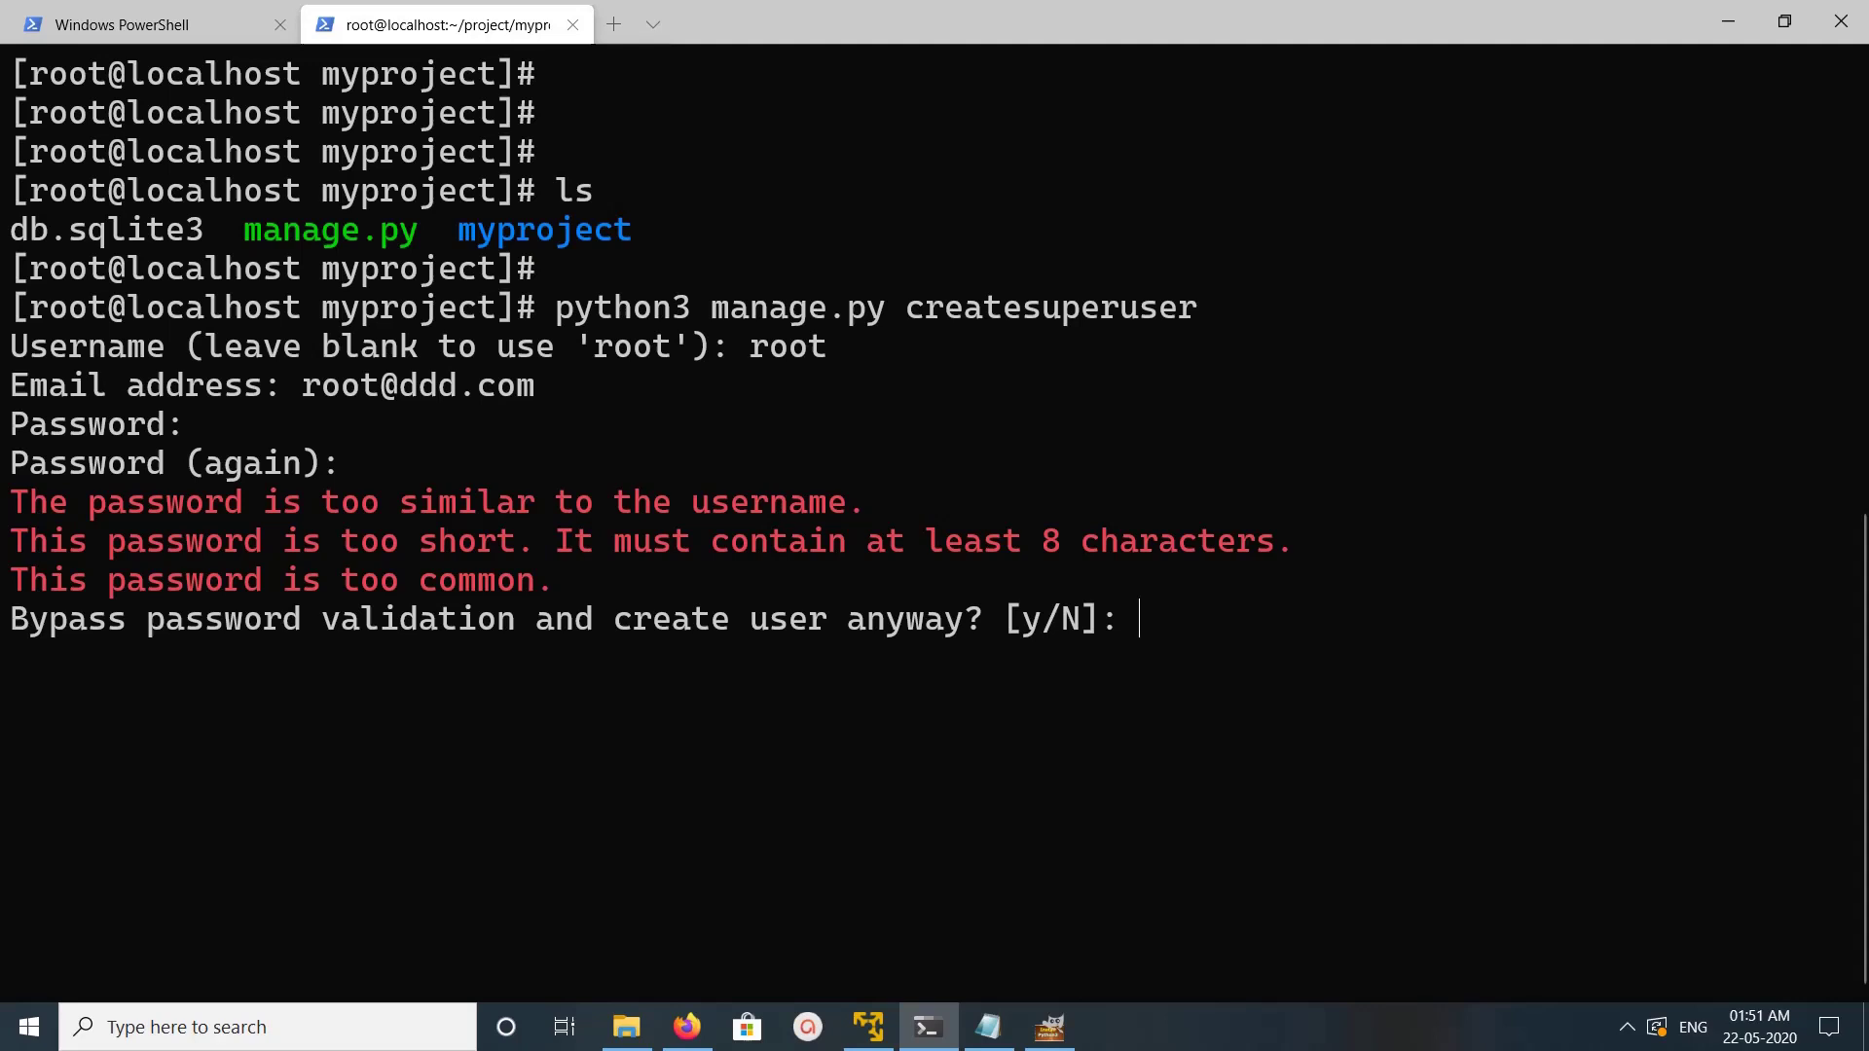
{"action": "type", "text": "y"}
{"action": "key", "text": "Return"}
{"action": "key", "text": "Return"}
{"action": "key", "text": "Return"}
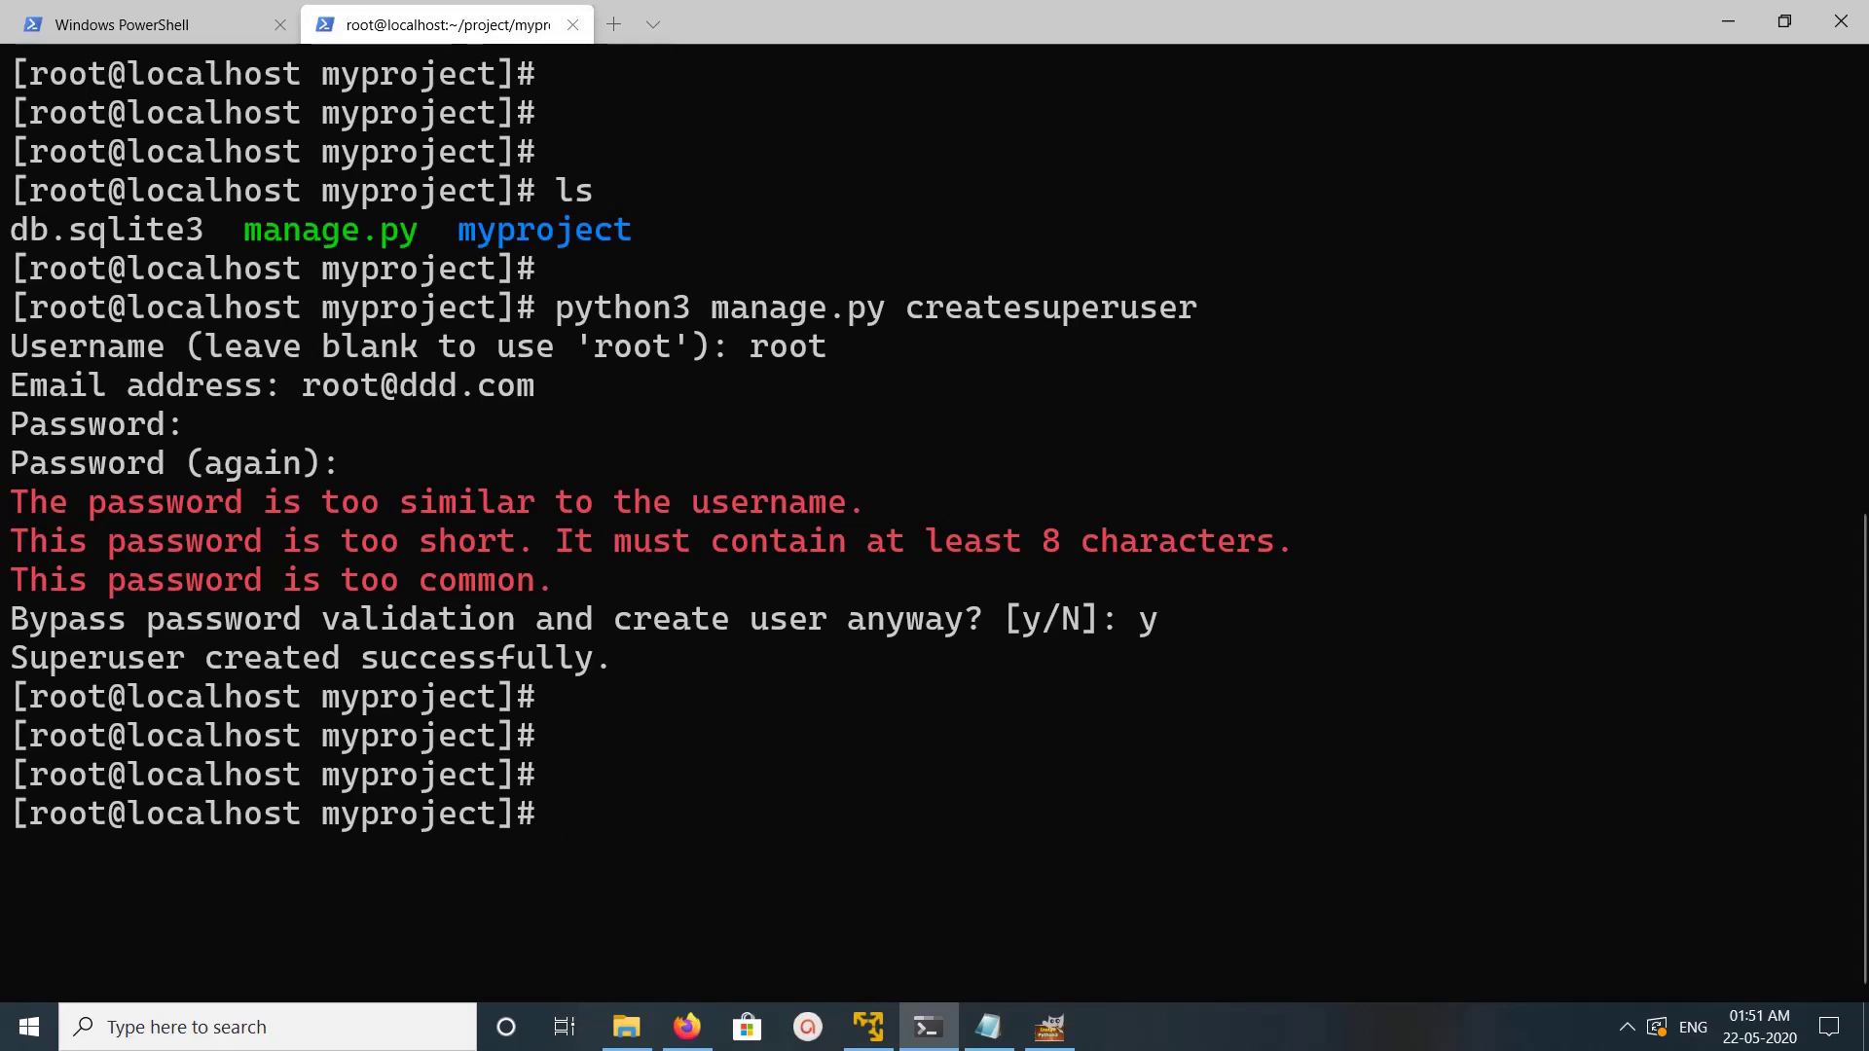
{"action": "type", "text": "python3 manage.py runserver 0.0.0.0:8000"}
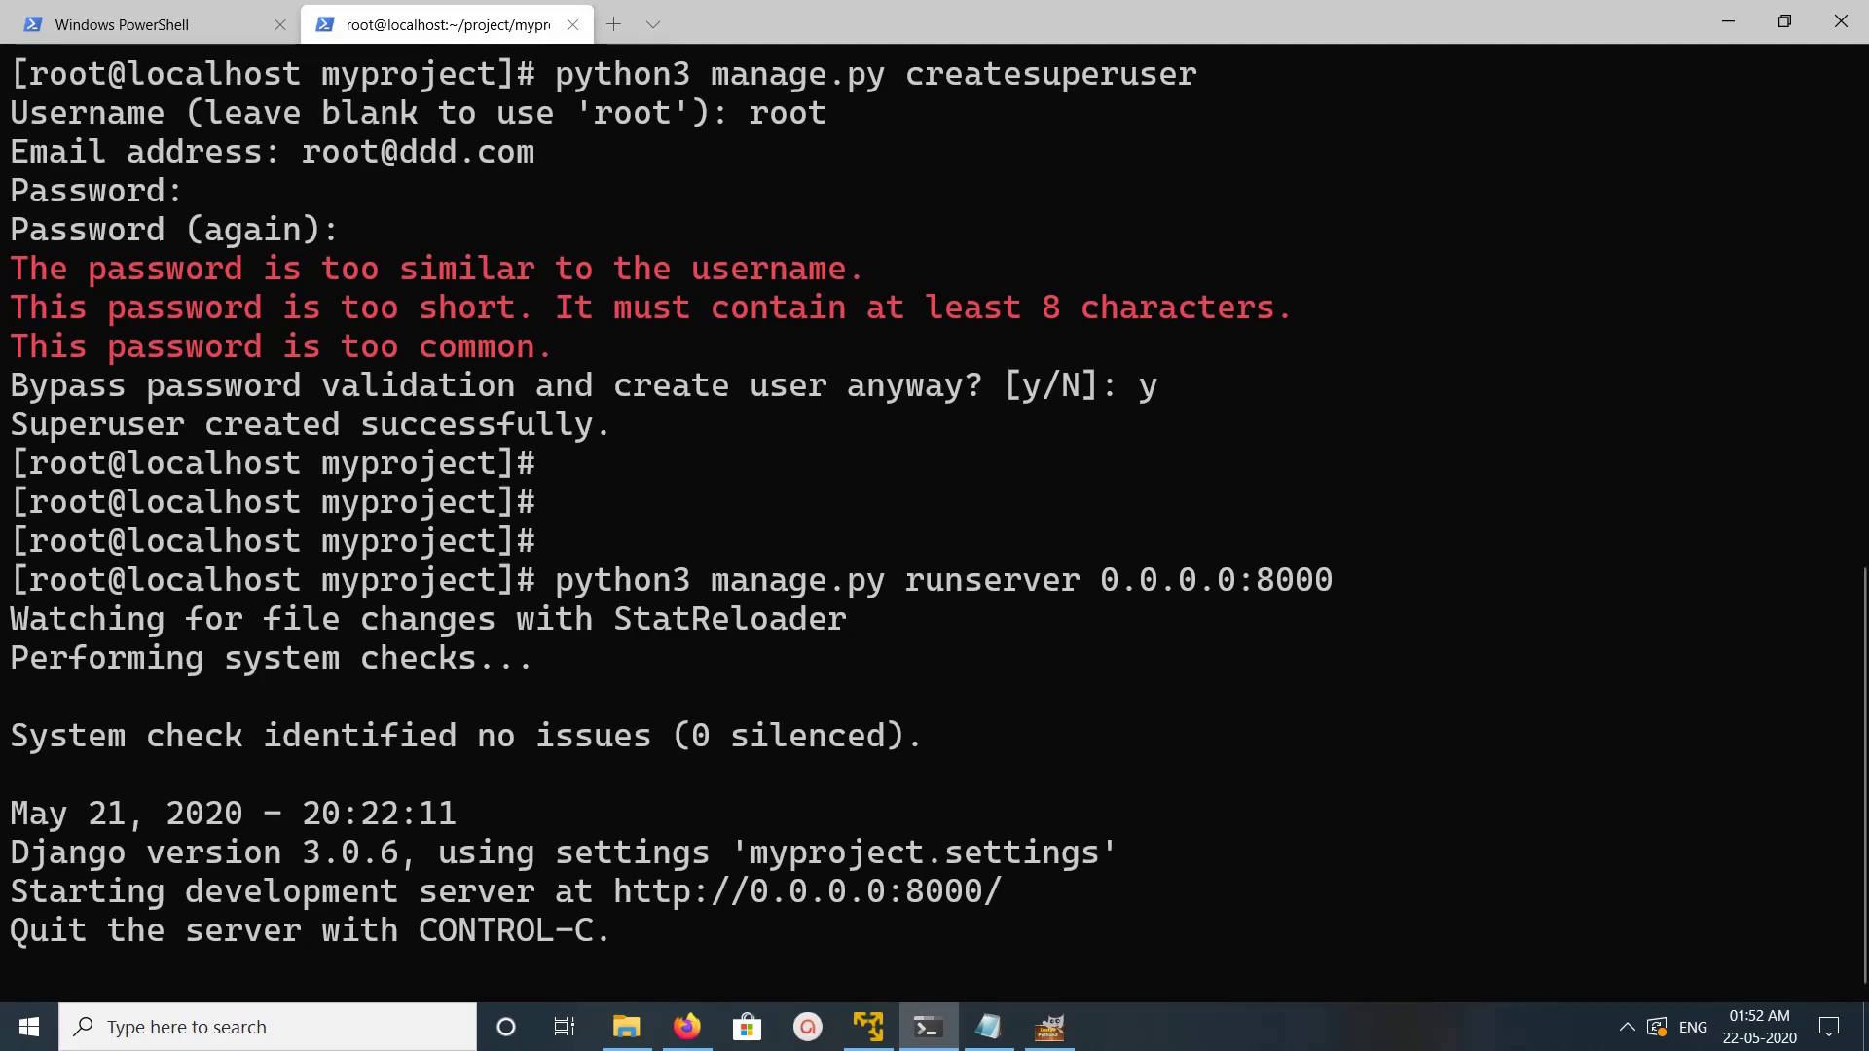
Step: Stop the server and copy the VM's IP 192.168.109.130 from ifconfig output
{"action": "key", "text": "ctrl+c"}
{"action": "key", "text": "Return"}
{"action": "key", "text": "Return"}
{"action": "type", "text": "i"}
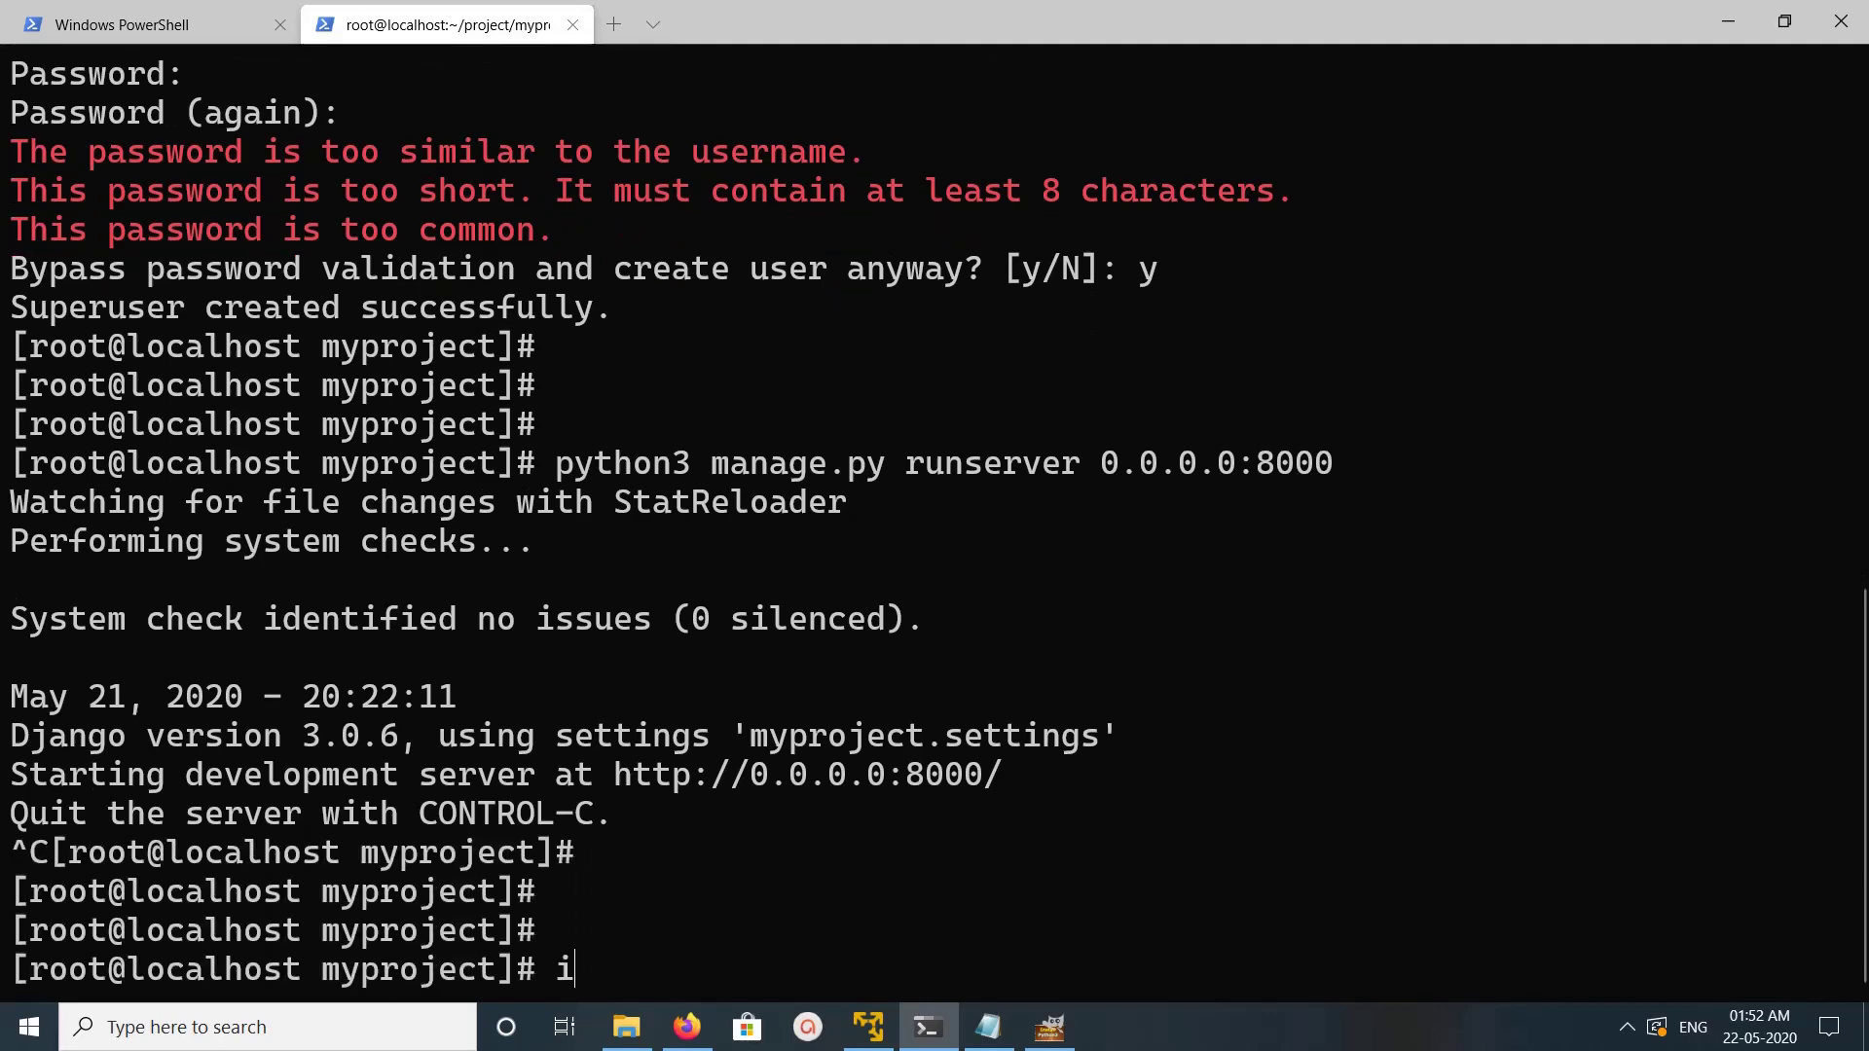
{"action": "type", "text": "fconfig"}
{"action": "key", "text": "Return"}
{"action": "key", "text": "Return"}
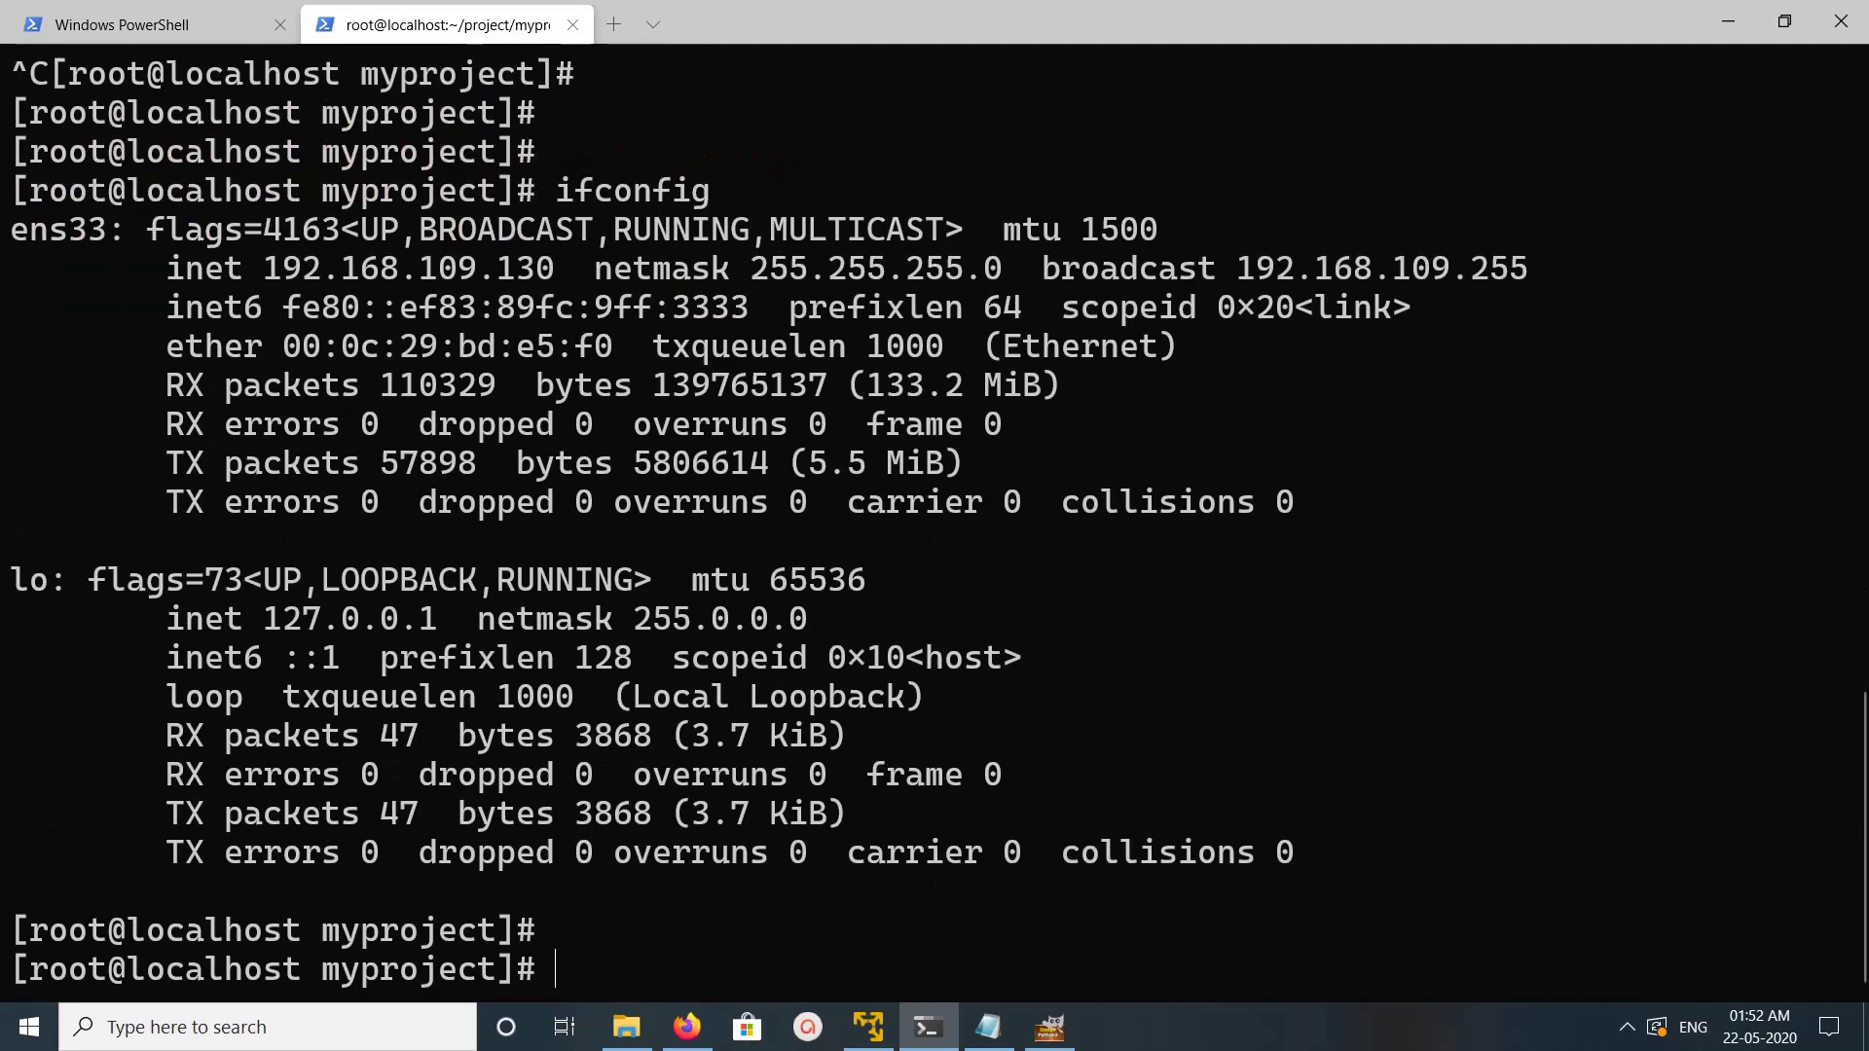
{"action": "left_click_drag", "start_coordinate": [555, 268], "coordinate": [264, 268]}
{"action": "key", "text": "Return"}
{"action": "key", "text": "Return"}
{"action": "key", "text": "Return"}
{"action": "type", "text": "python3 manage.py runserver 0.0.0.0:8000"}
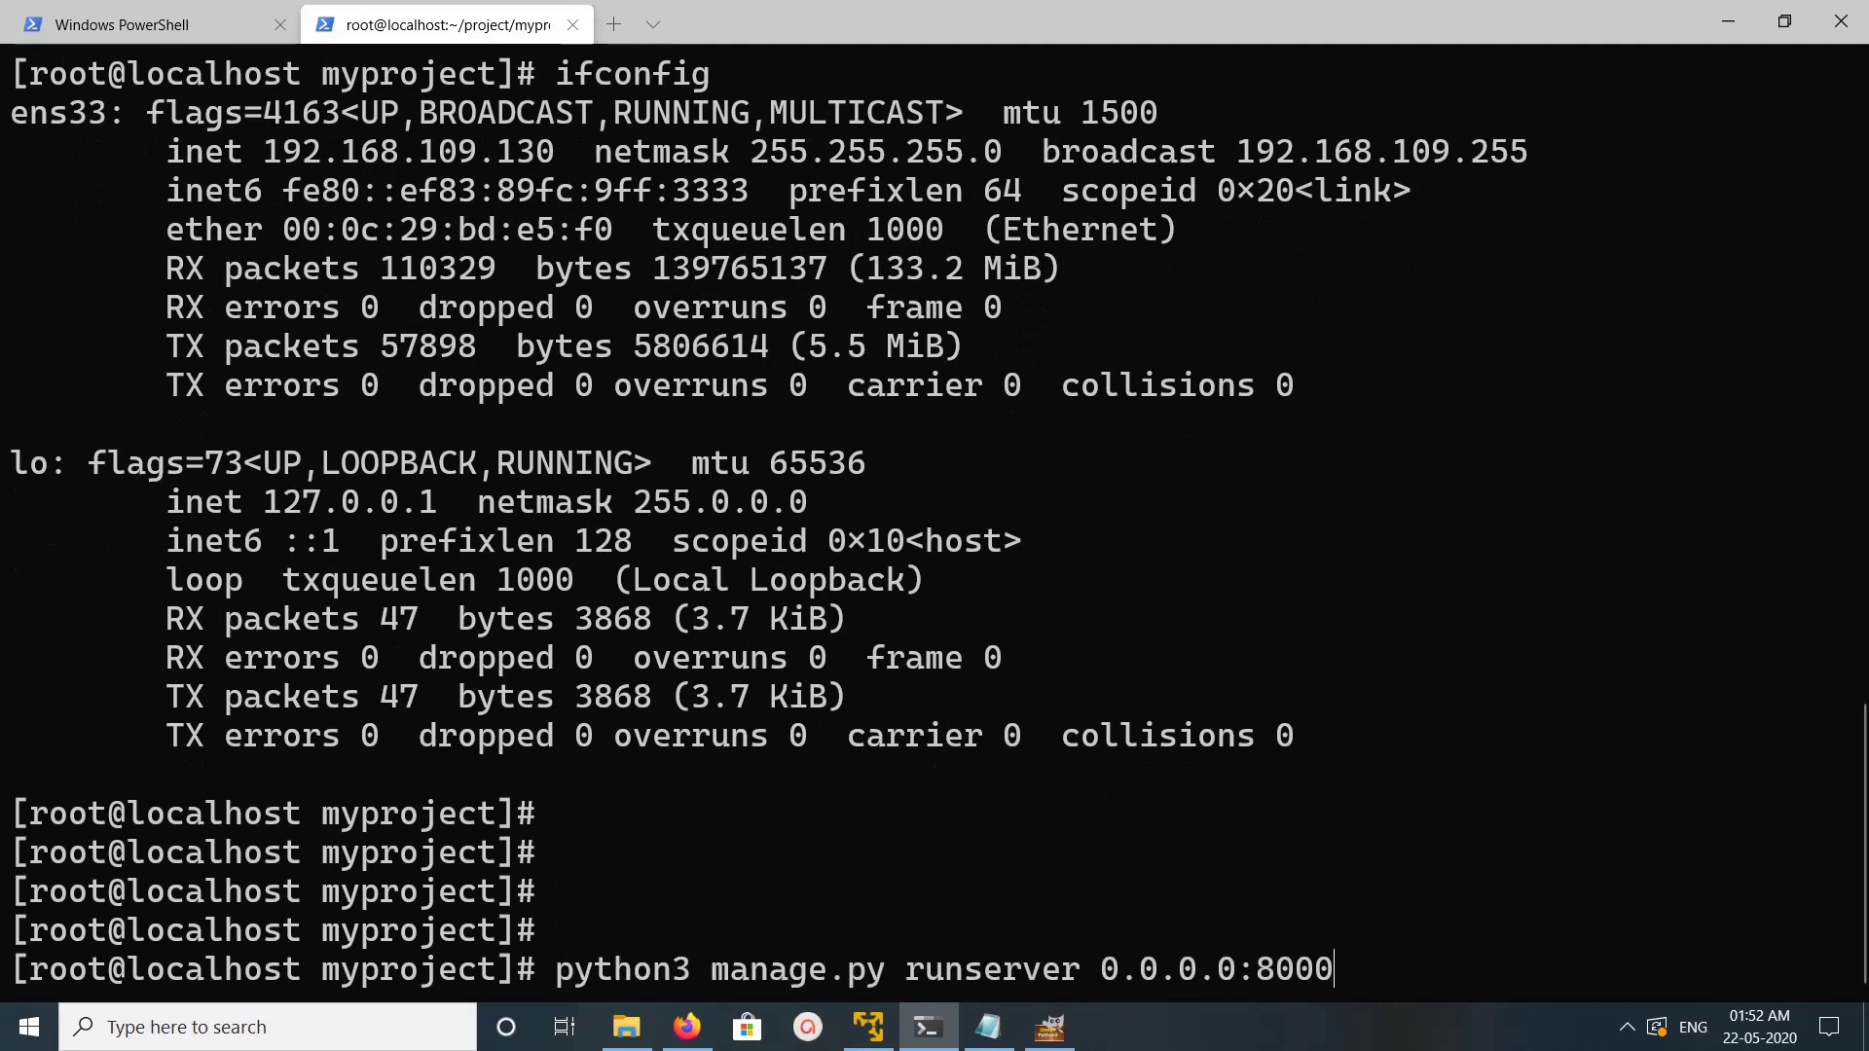
Step: Restart runserver on 0.0.0.0:8000 and try loading 192.168.109.130:8000 in Firefox
{"action": "key", "text": "Return"}
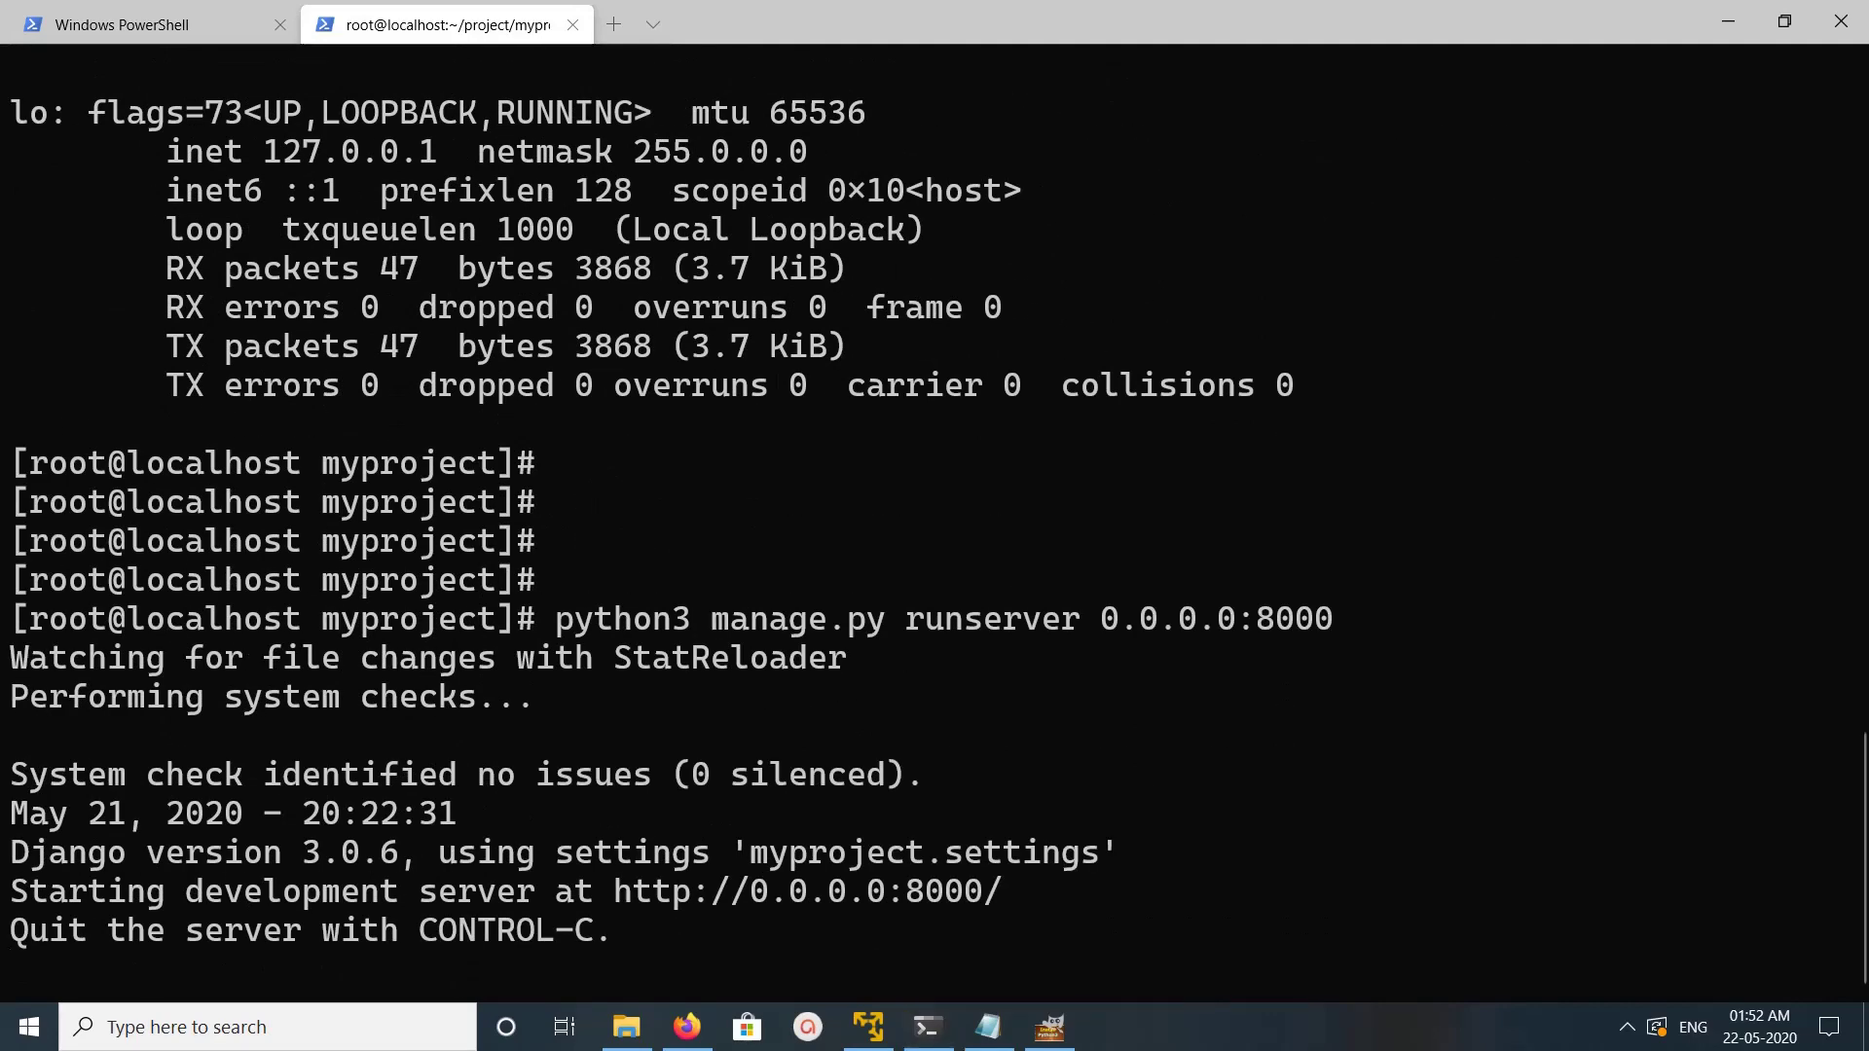
{"action": "key", "text": "alt+Tab"}
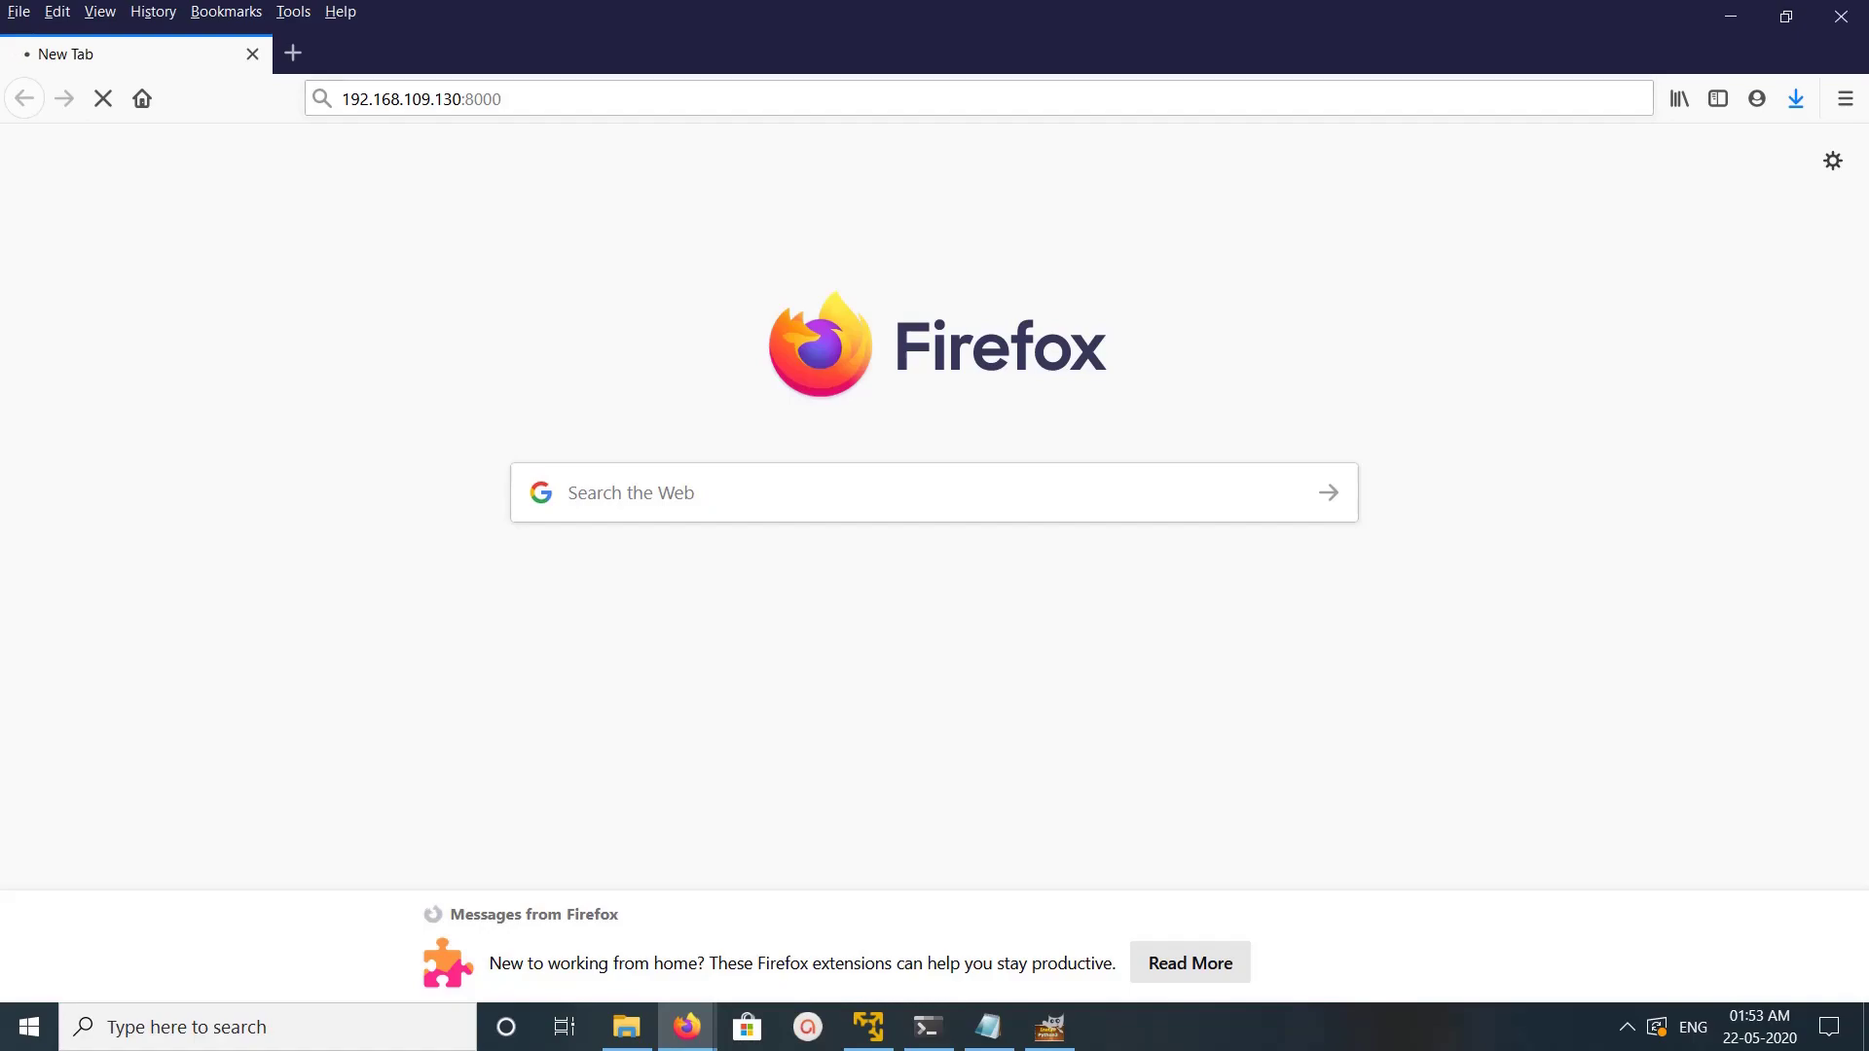
{"action": "key", "text": "alt+Tab"}
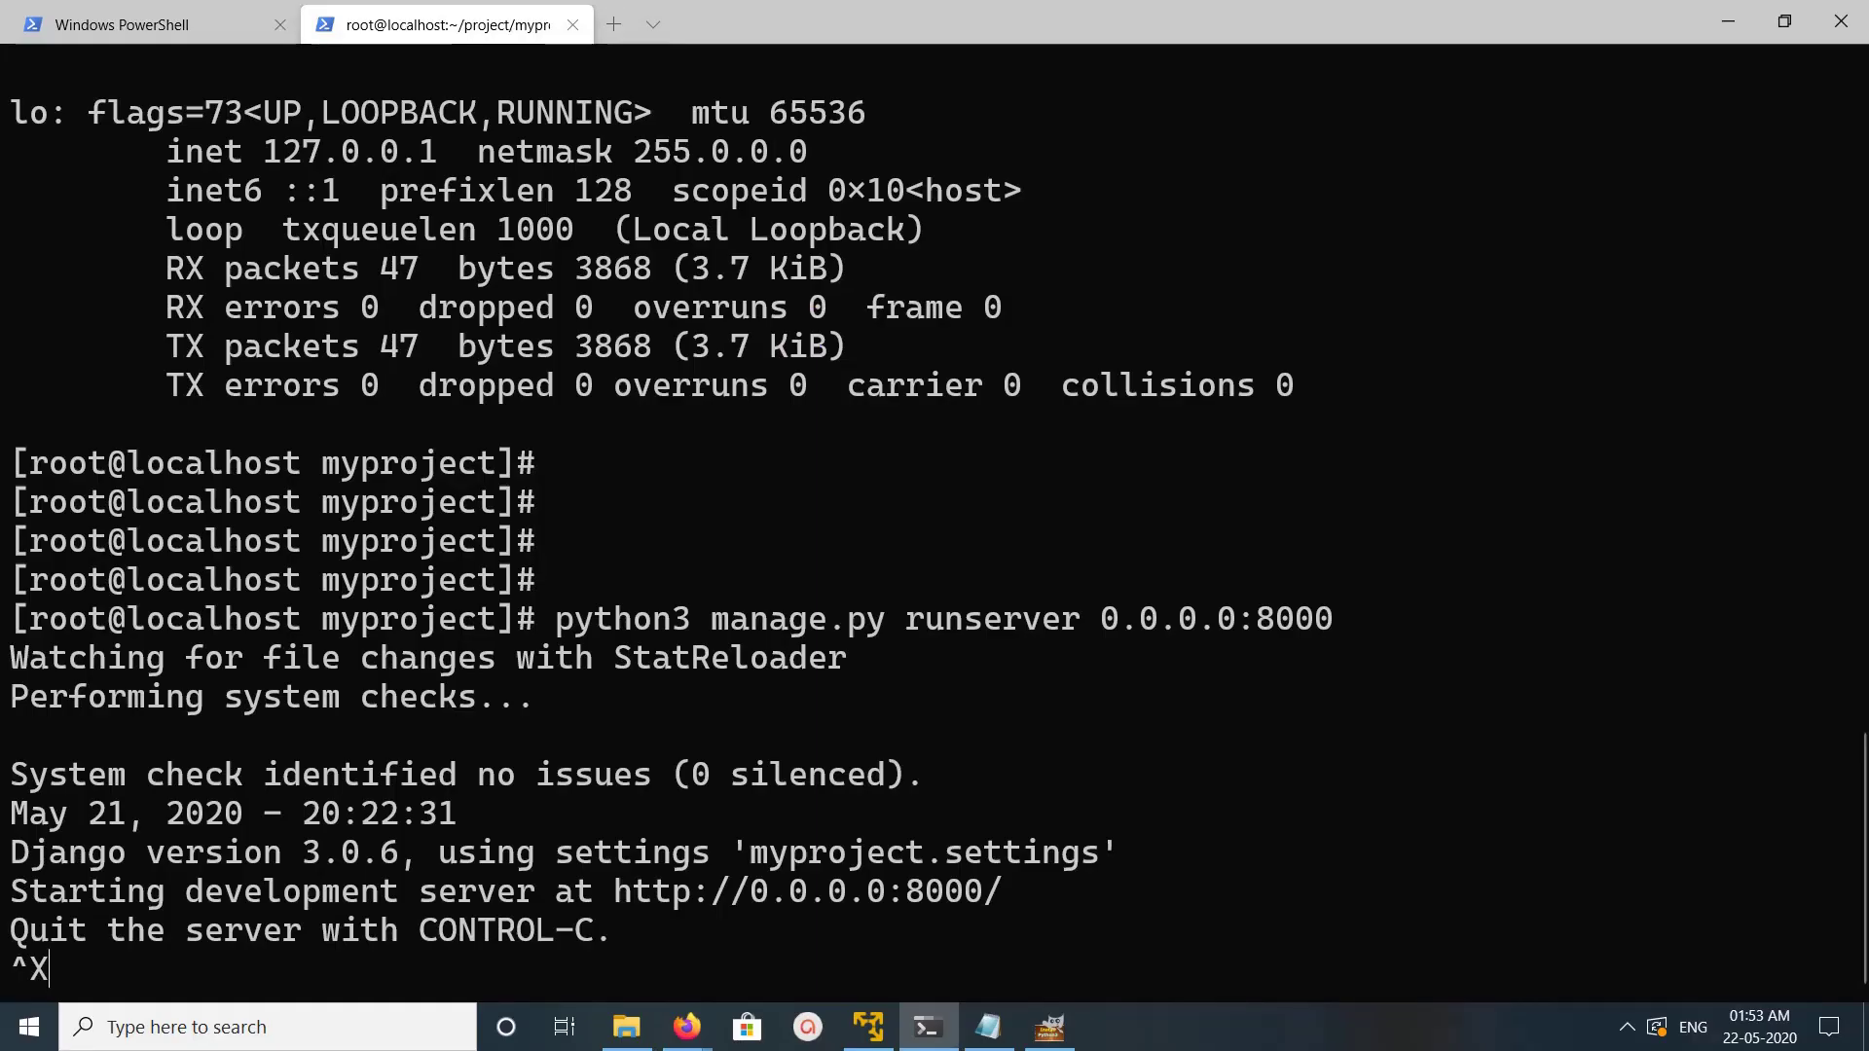
Step: Stop the development server and add a firewall rule opening port 8000
{"action": "key", "text": "ctrl+c"}
{"action": "key", "text": "Return"}
{"action": "key", "text": "Return"}
{"action": "key", "text": "Return"}
{"action": "key", "text": "Return"}
{"action": "key", "text": "Return"}
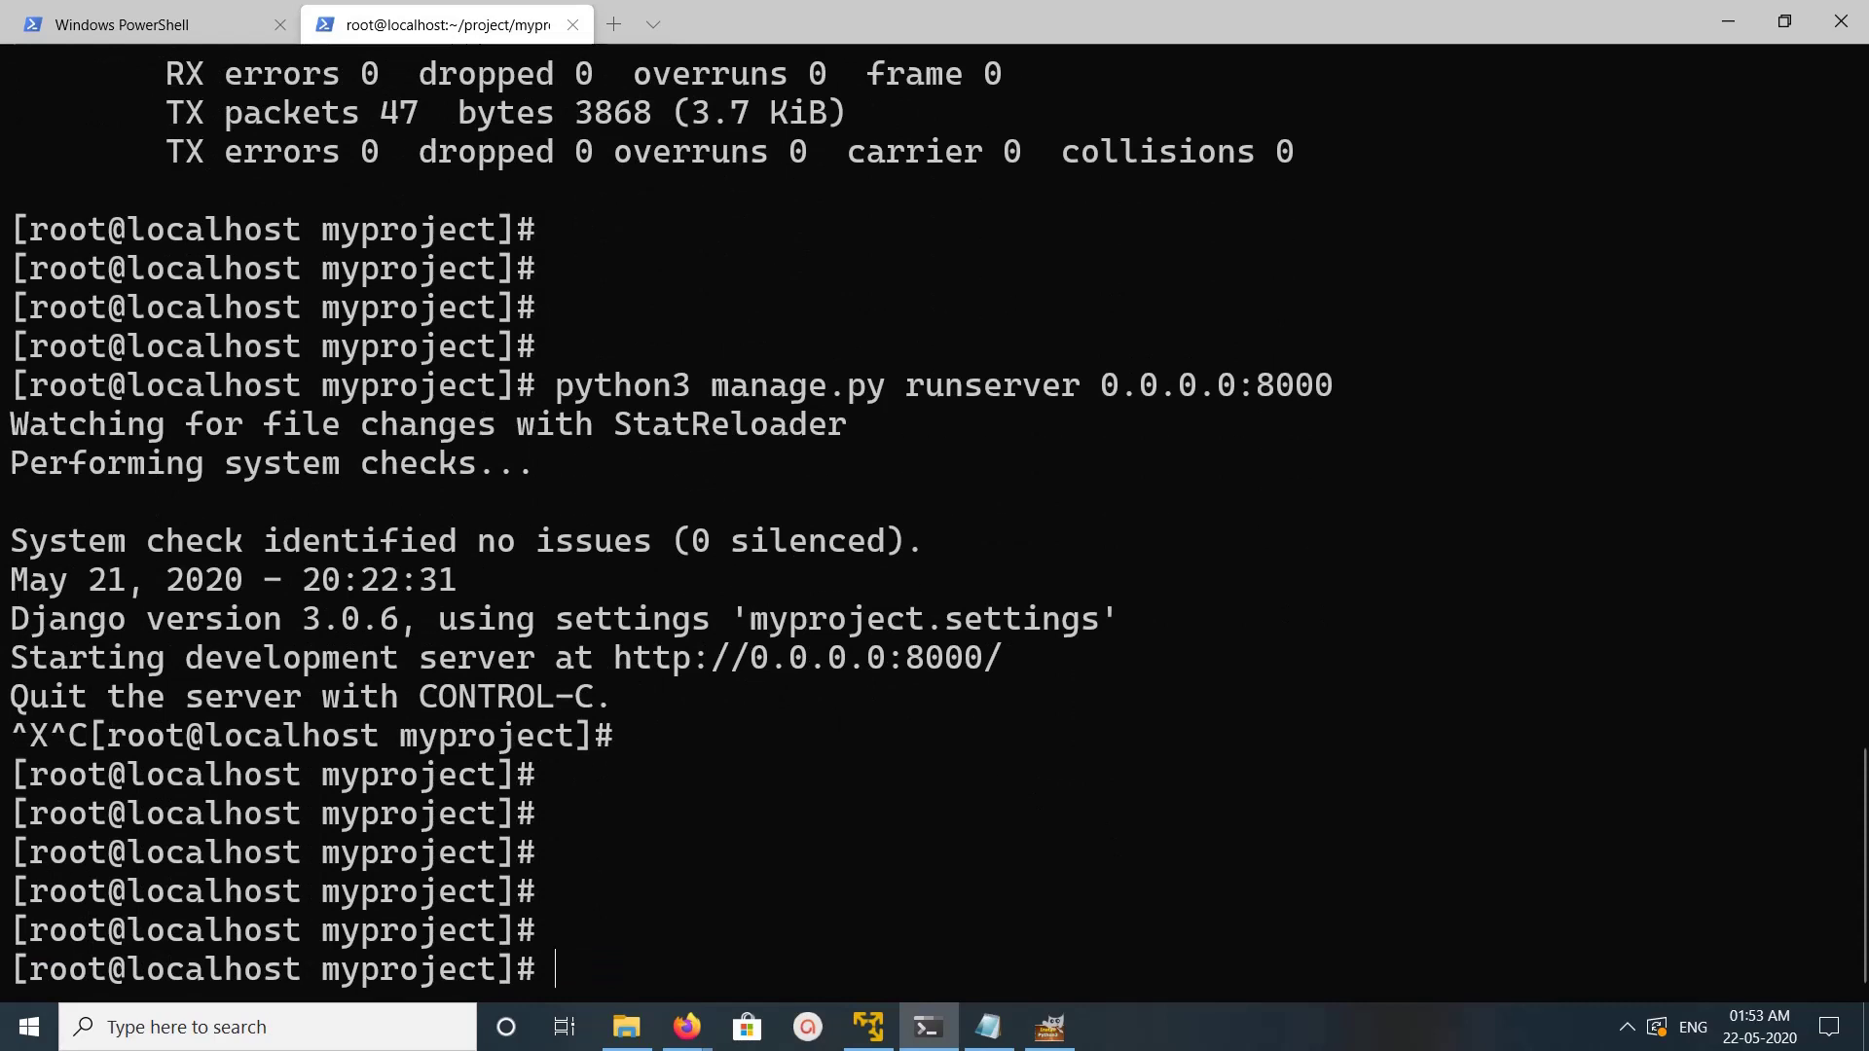
{"action": "key", "text": "Return"}
{"action": "type", "text": "cl"}
{"action": "type", "text": "ear"}
{"action": "key", "text": "Return"}
{"action": "key", "text": "Return"}
{"action": "key", "text": "Return"}
{"action": "key", "text": "Return"}
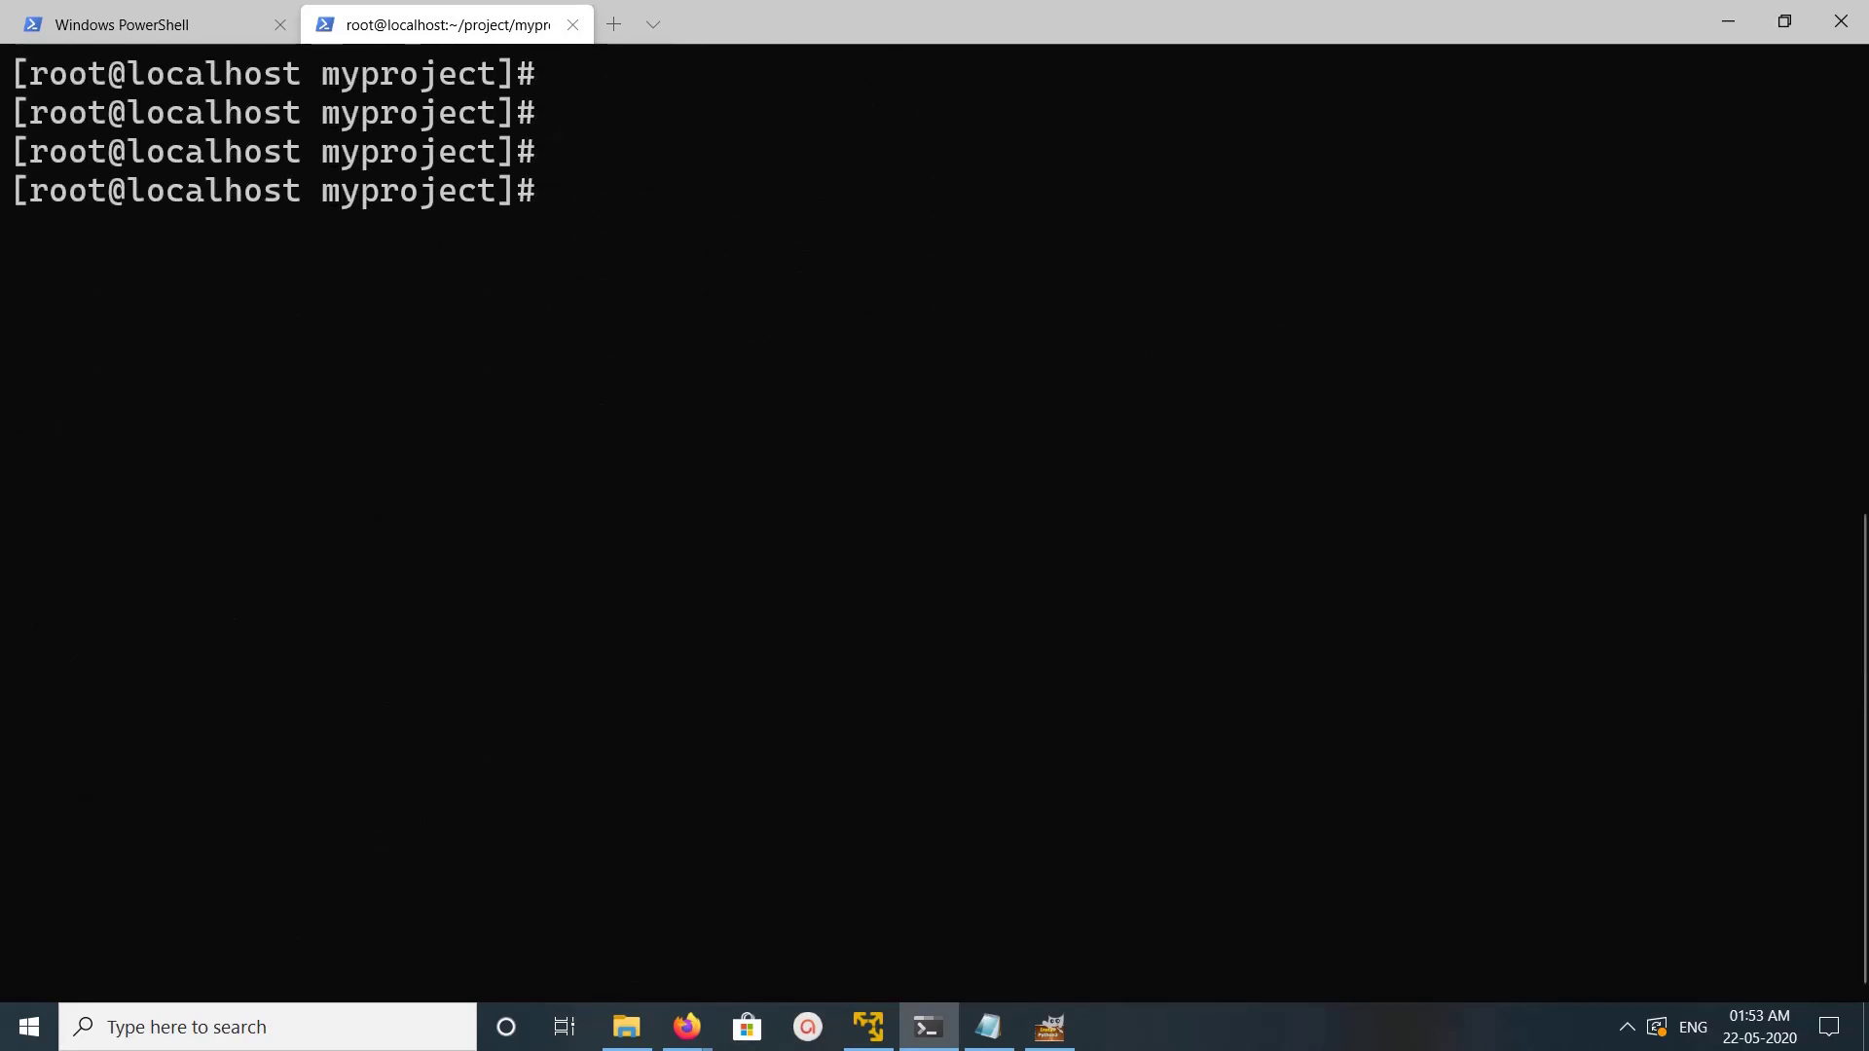
{"action": "type", "text": "firewall-cmd --permanent --add-port=8000/tcp"}
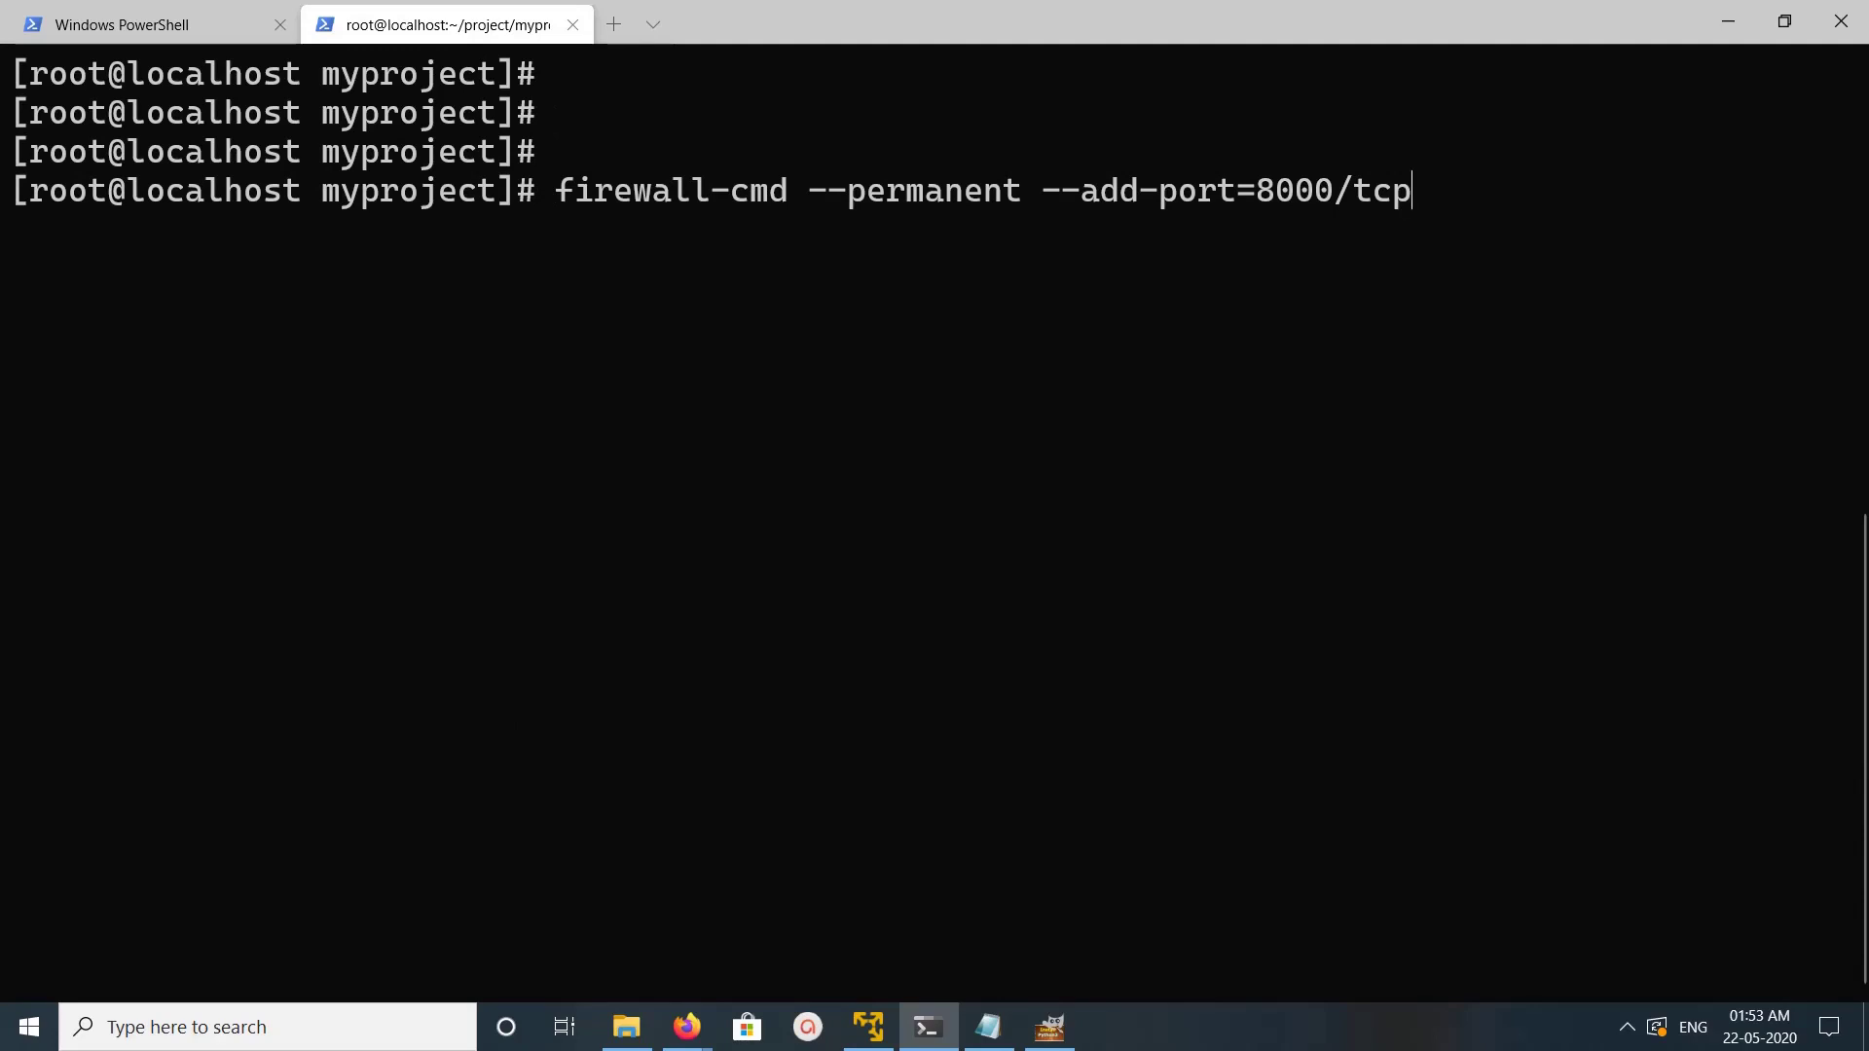
{"action": "key", "text": "Return"}
{"action": "key", "text": "Return"}
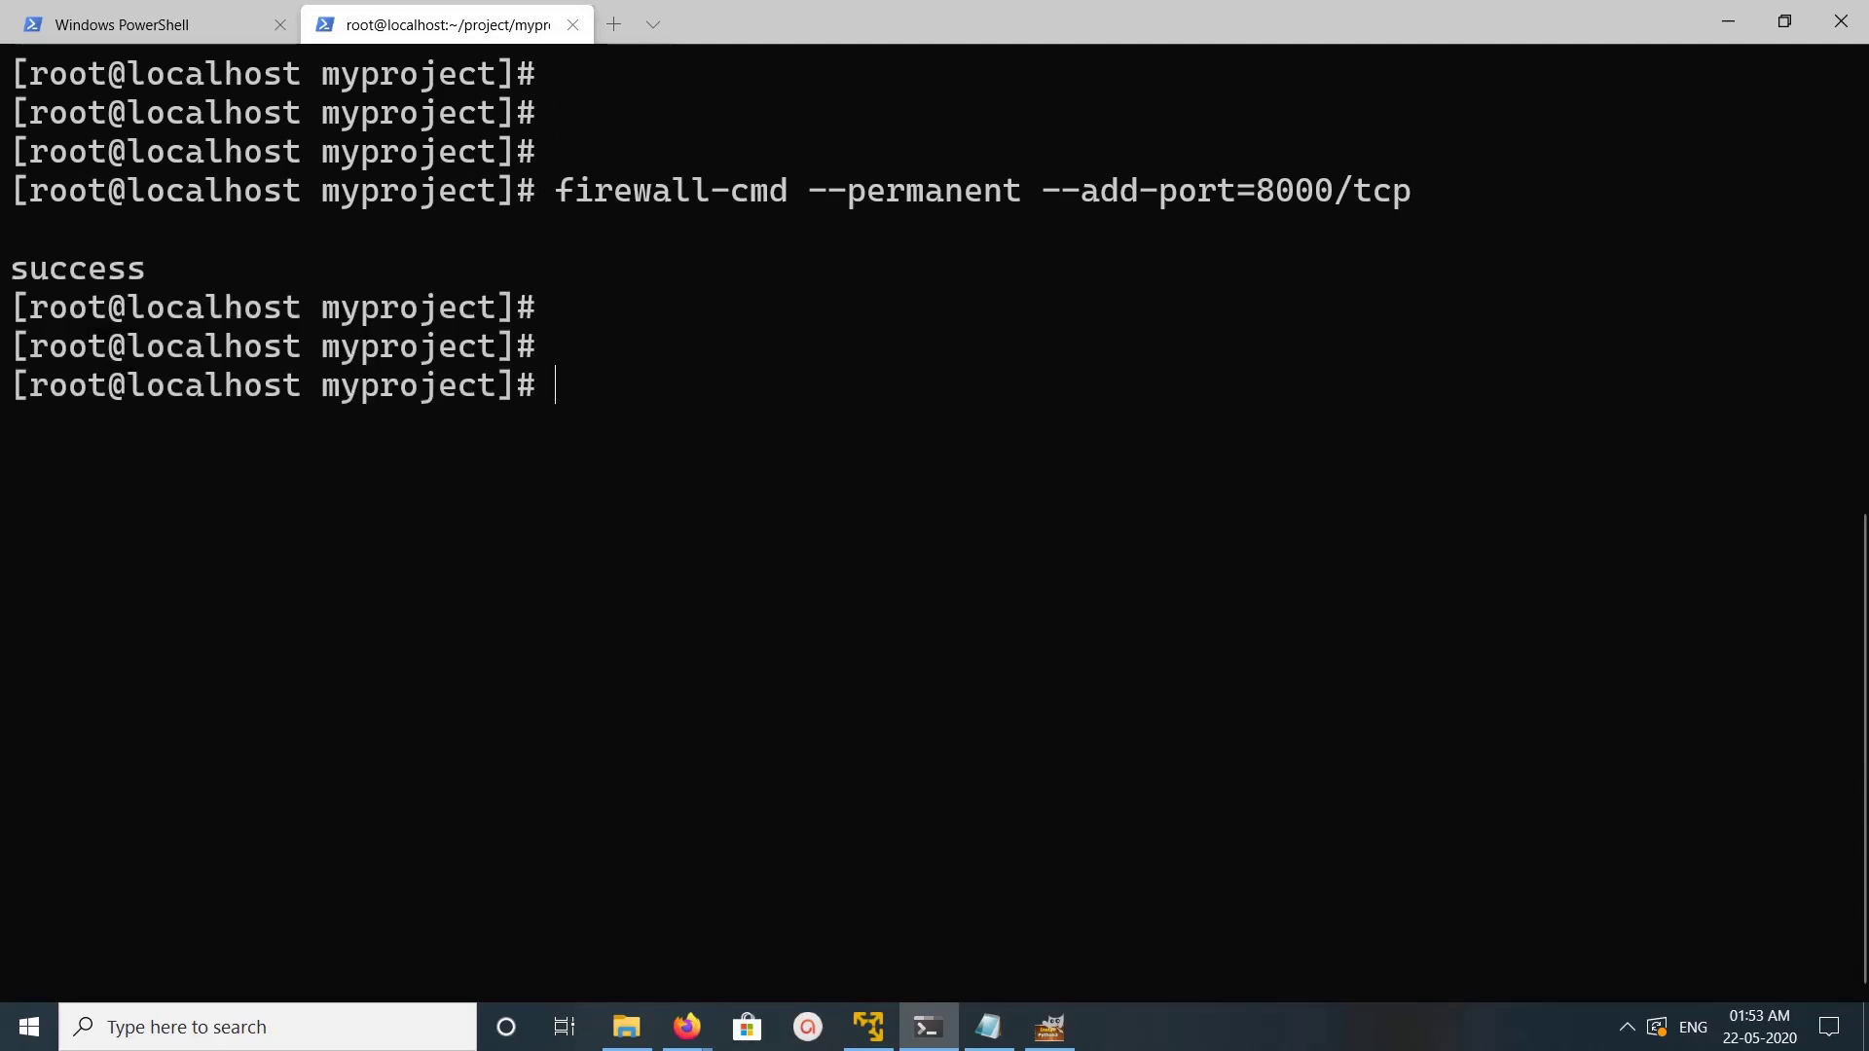
{"action": "key", "text": "Return"}
Step: Reload the firewall and recall the runserver 0.0.0.0:8000 command at the prompt
{"action": "key", "text": "Up"}
{"action": "key", "text": "BackSpace"}
{"action": "key", "text": "BackSpace"}
{"action": "key", "text": "BackSpace"}
{"action": "key", "text": "BackSpace"}
{"action": "key", "text": "BackSpace"}
{"action": "key", "text": "BackSpace"}
{"action": "key", "text": "BackSpace"}
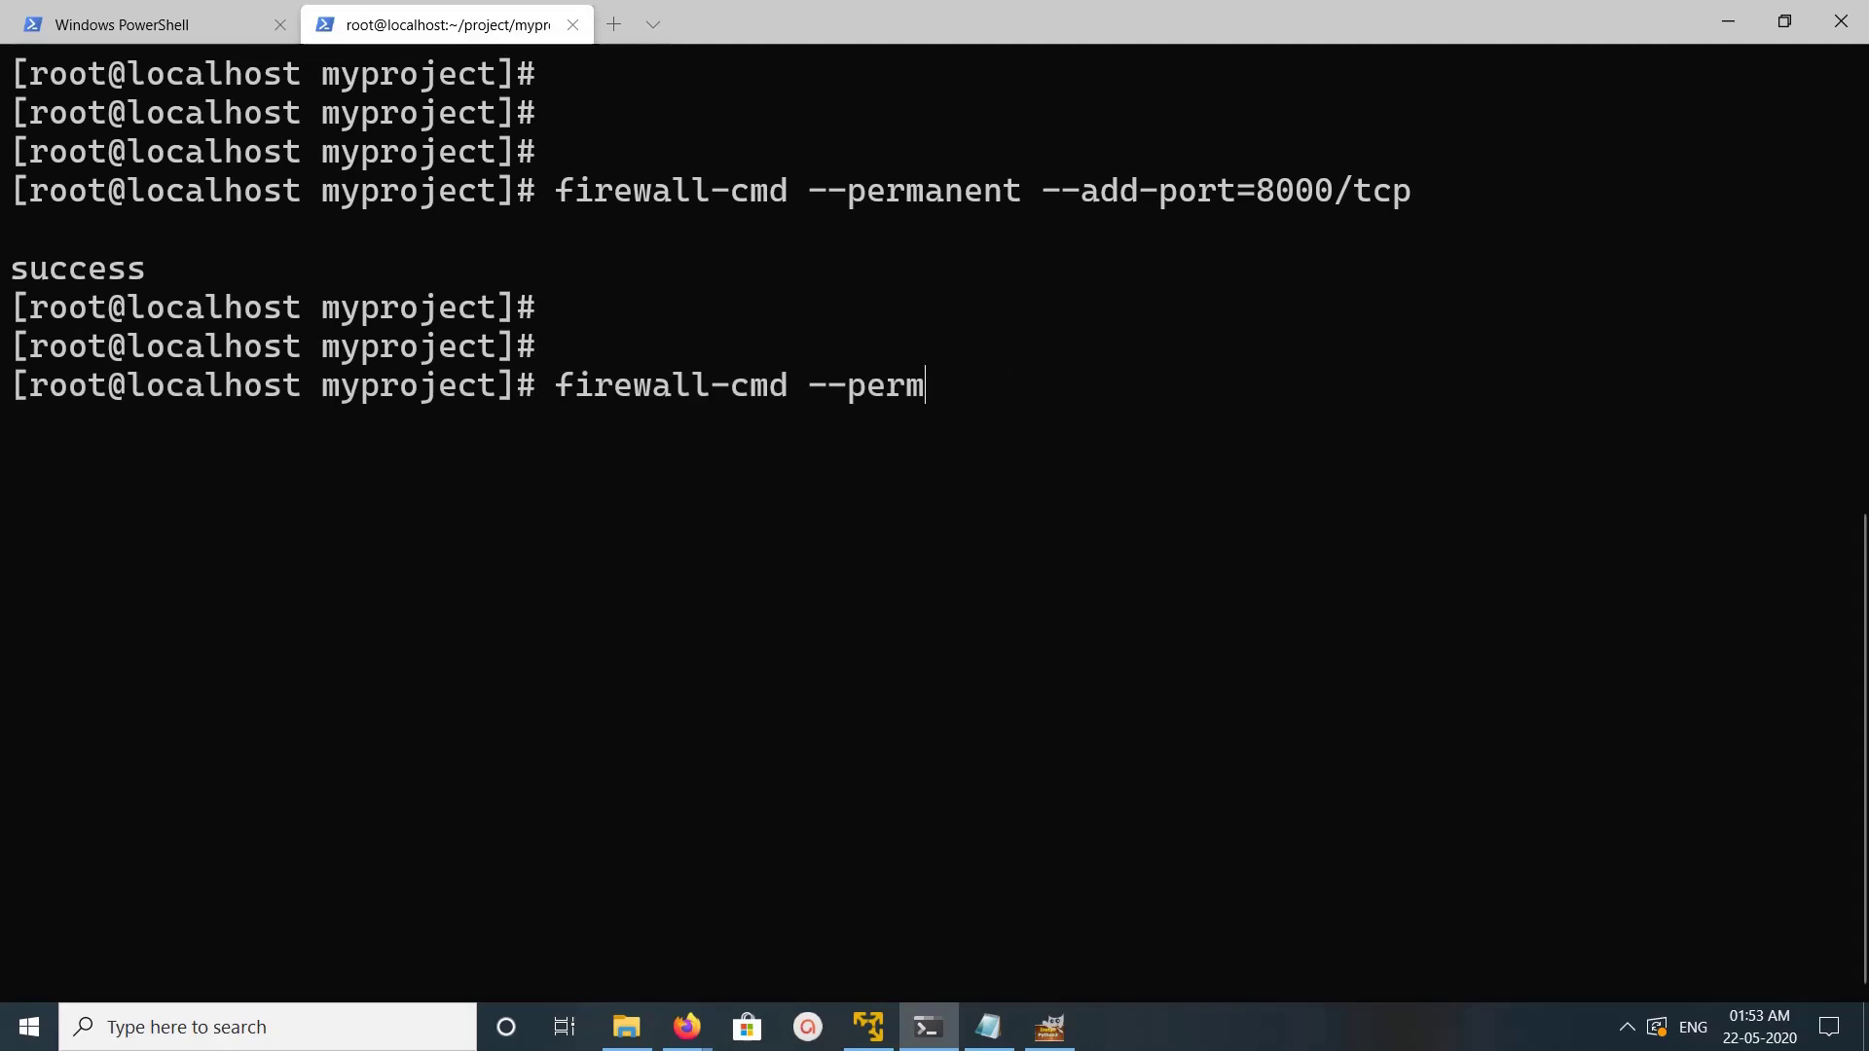
{"action": "key", "text": "BackSpace"}
{"action": "key", "text": "BackSpace"}
{"action": "key", "text": "BackSpace"}
{"action": "key", "text": "BackSpace"}
{"action": "type", "text": "rel"}
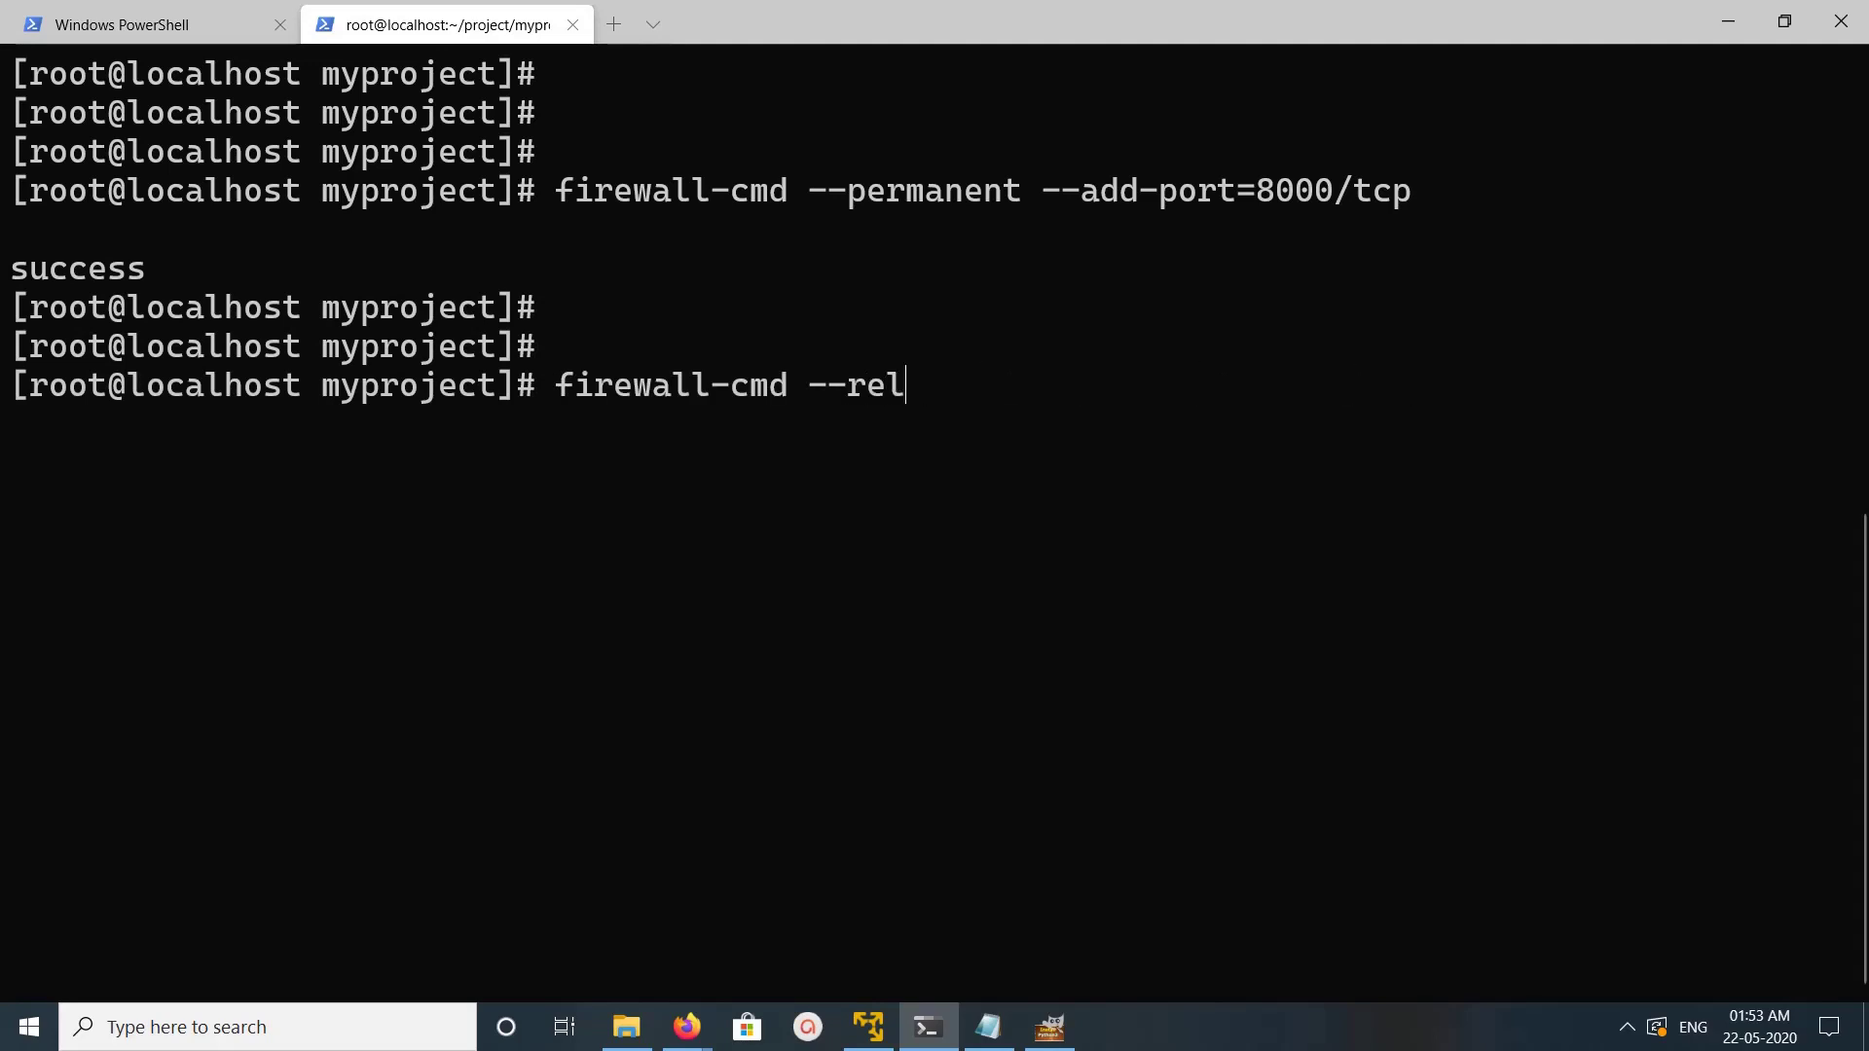
{"action": "type", "text": "a"}
{"action": "key", "text": "BackSpace"}
{"action": "type", "text": "oad"}
{"action": "key", "text": "Return"}
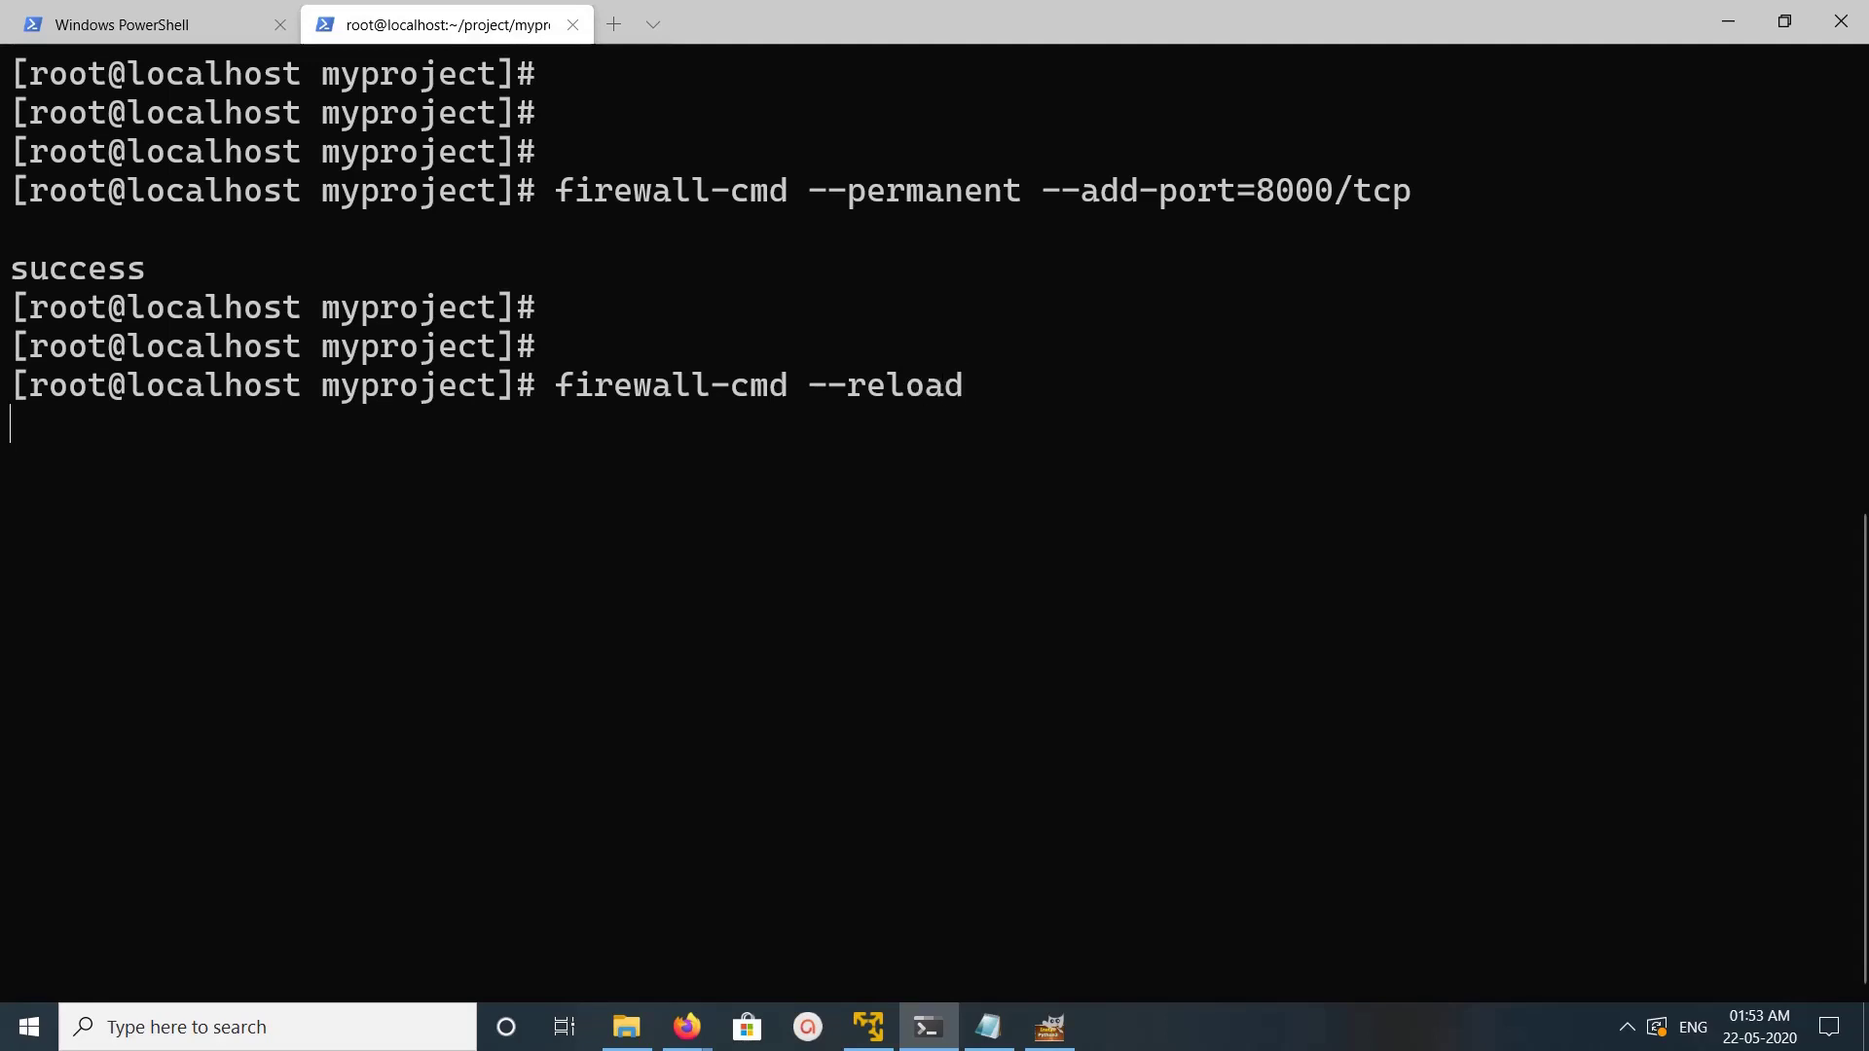
{"action": "key", "text": "Return"}
{"action": "key", "text": "Return"}
{"action": "key", "text": "Return"}
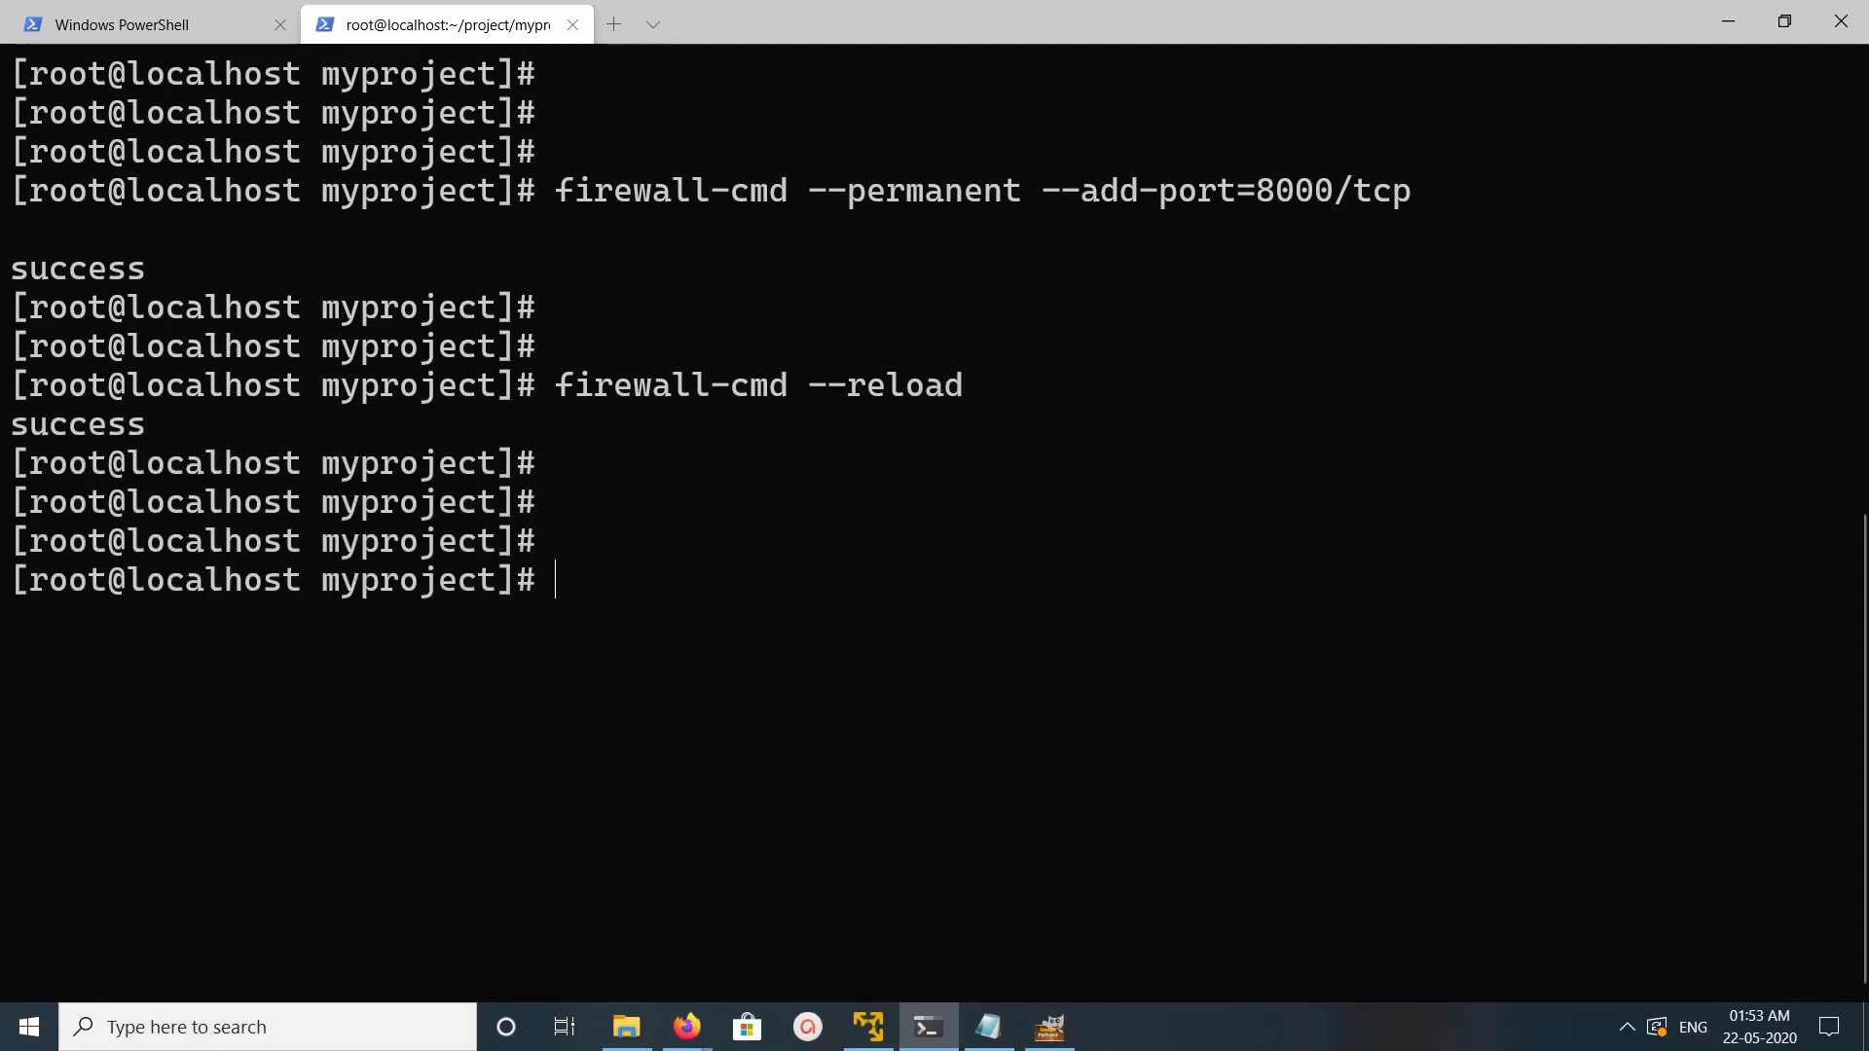
{"action": "key", "text": "Up"}
{"action": "key", "text": "Up"}
{"action": "key", "text": "Down"}
{"action": "key", "text": "Down"}
{"action": "type", "text": "clear"}
{"action": "key", "text": "Up"}
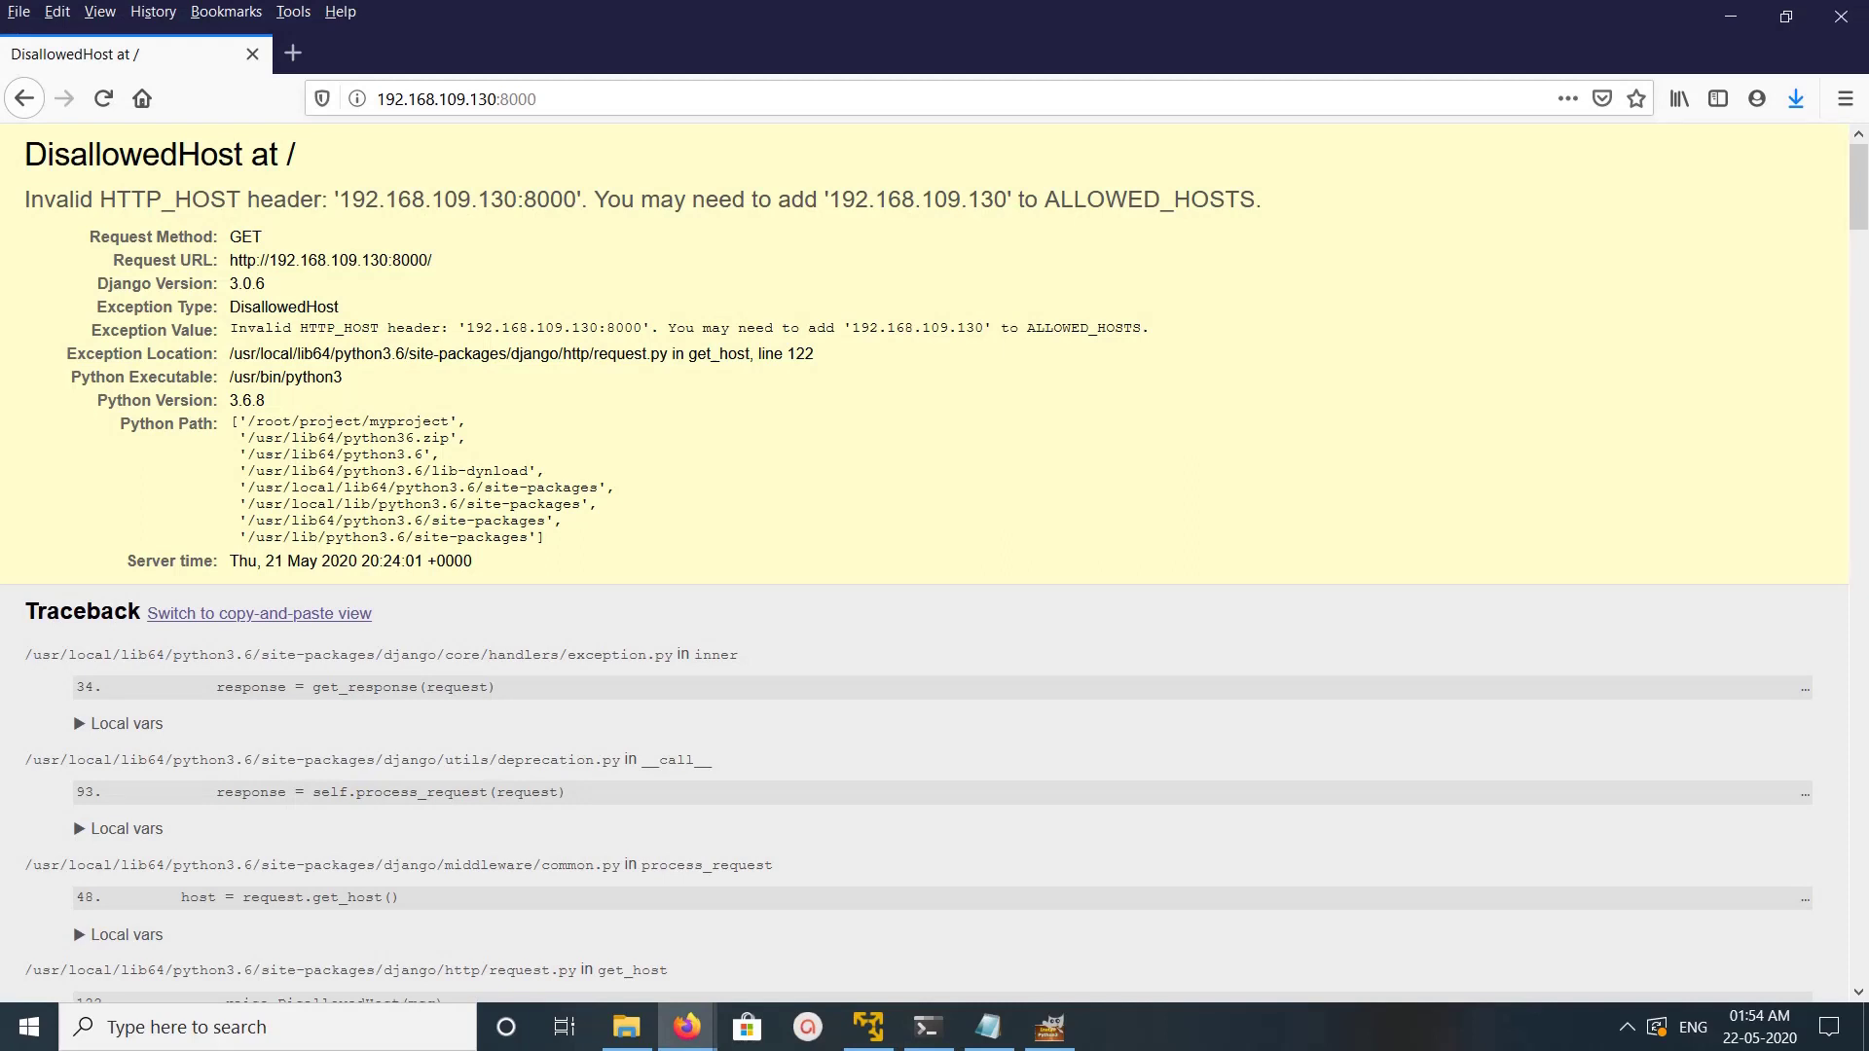
Step: Highlight 192.168.109.130 in the DisallowedHost page's Exception Value line
{"action": "left_click_drag", "start_coordinate": [992, 327], "coordinate": [983, 327]}
{"action": "left_click", "coordinate": [983, 327]}
{"action": "left_click_drag", "start_coordinate": [984, 328], "coordinate": [851, 327]}
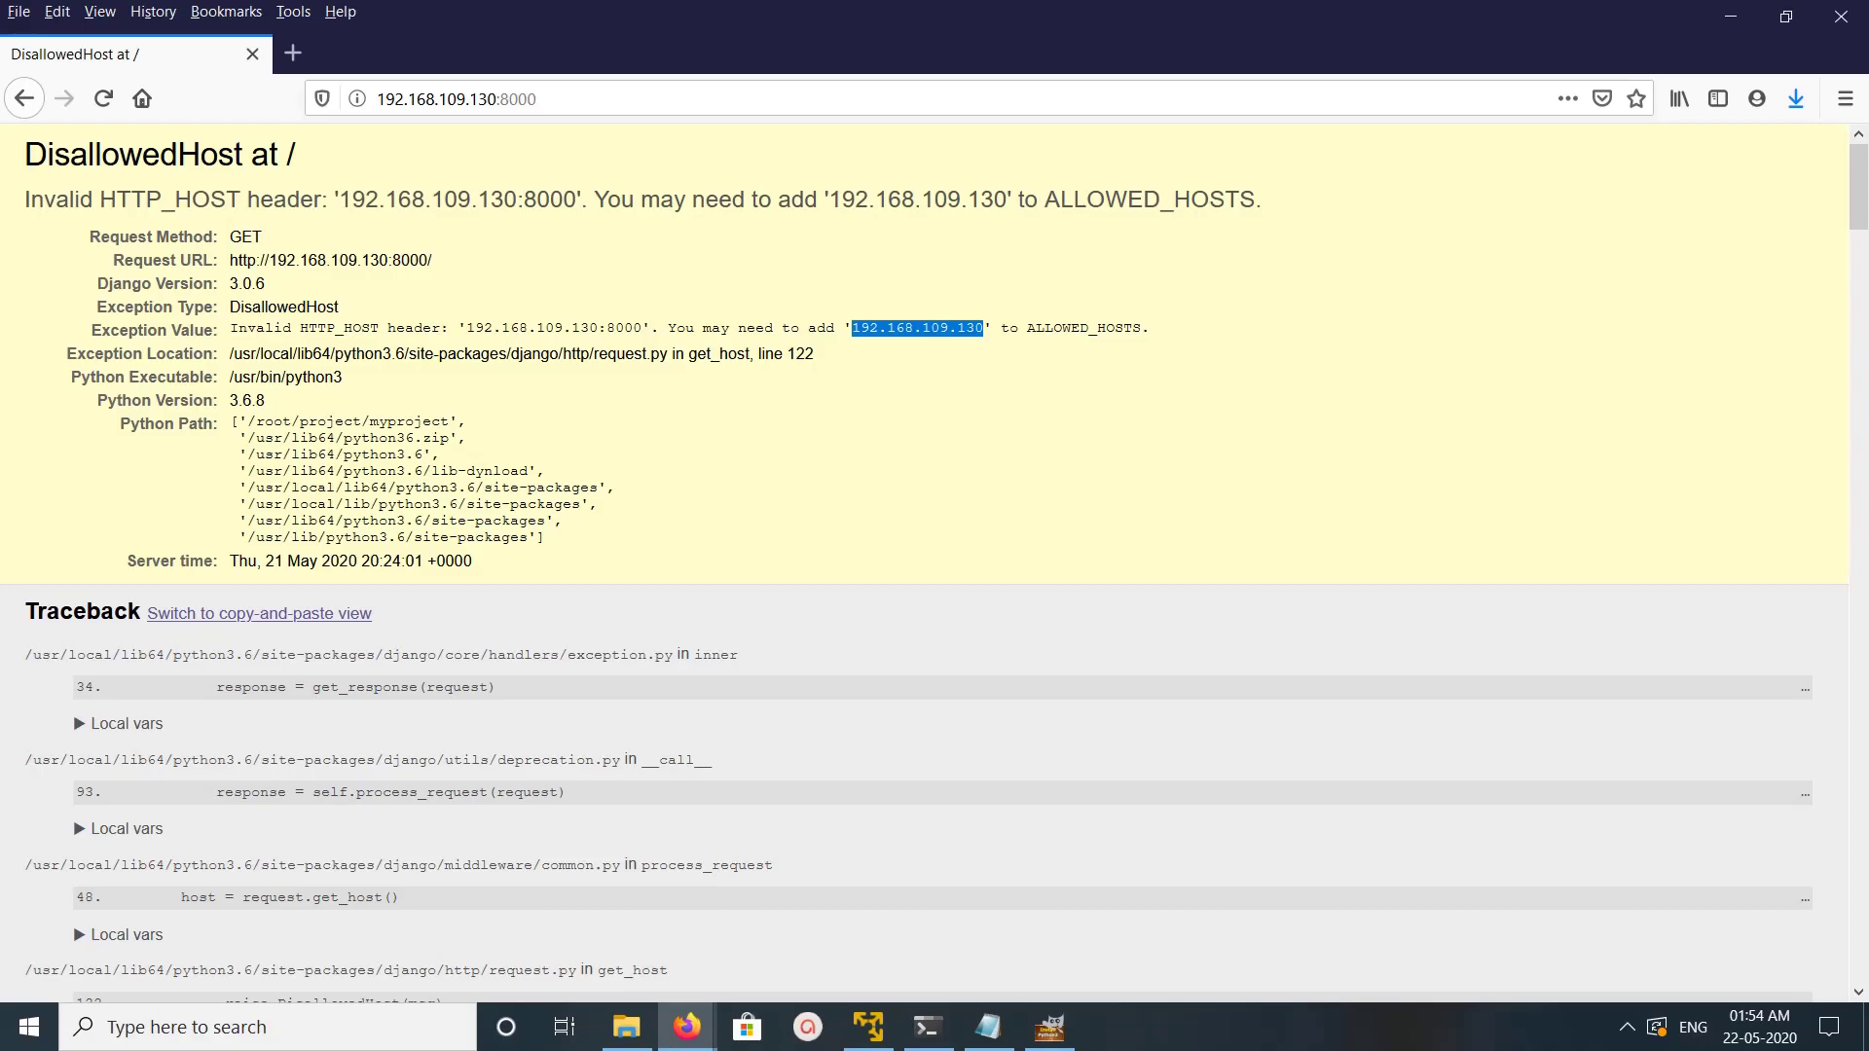
Step: Switch back to the terminal and stop the development server
{"action": "key", "text": "alt+Tab"}
{"action": "key", "text": "ctrl+x"}
{"action": "key", "text": "ctrl+c"}
{"action": "key", "text": "Return"}
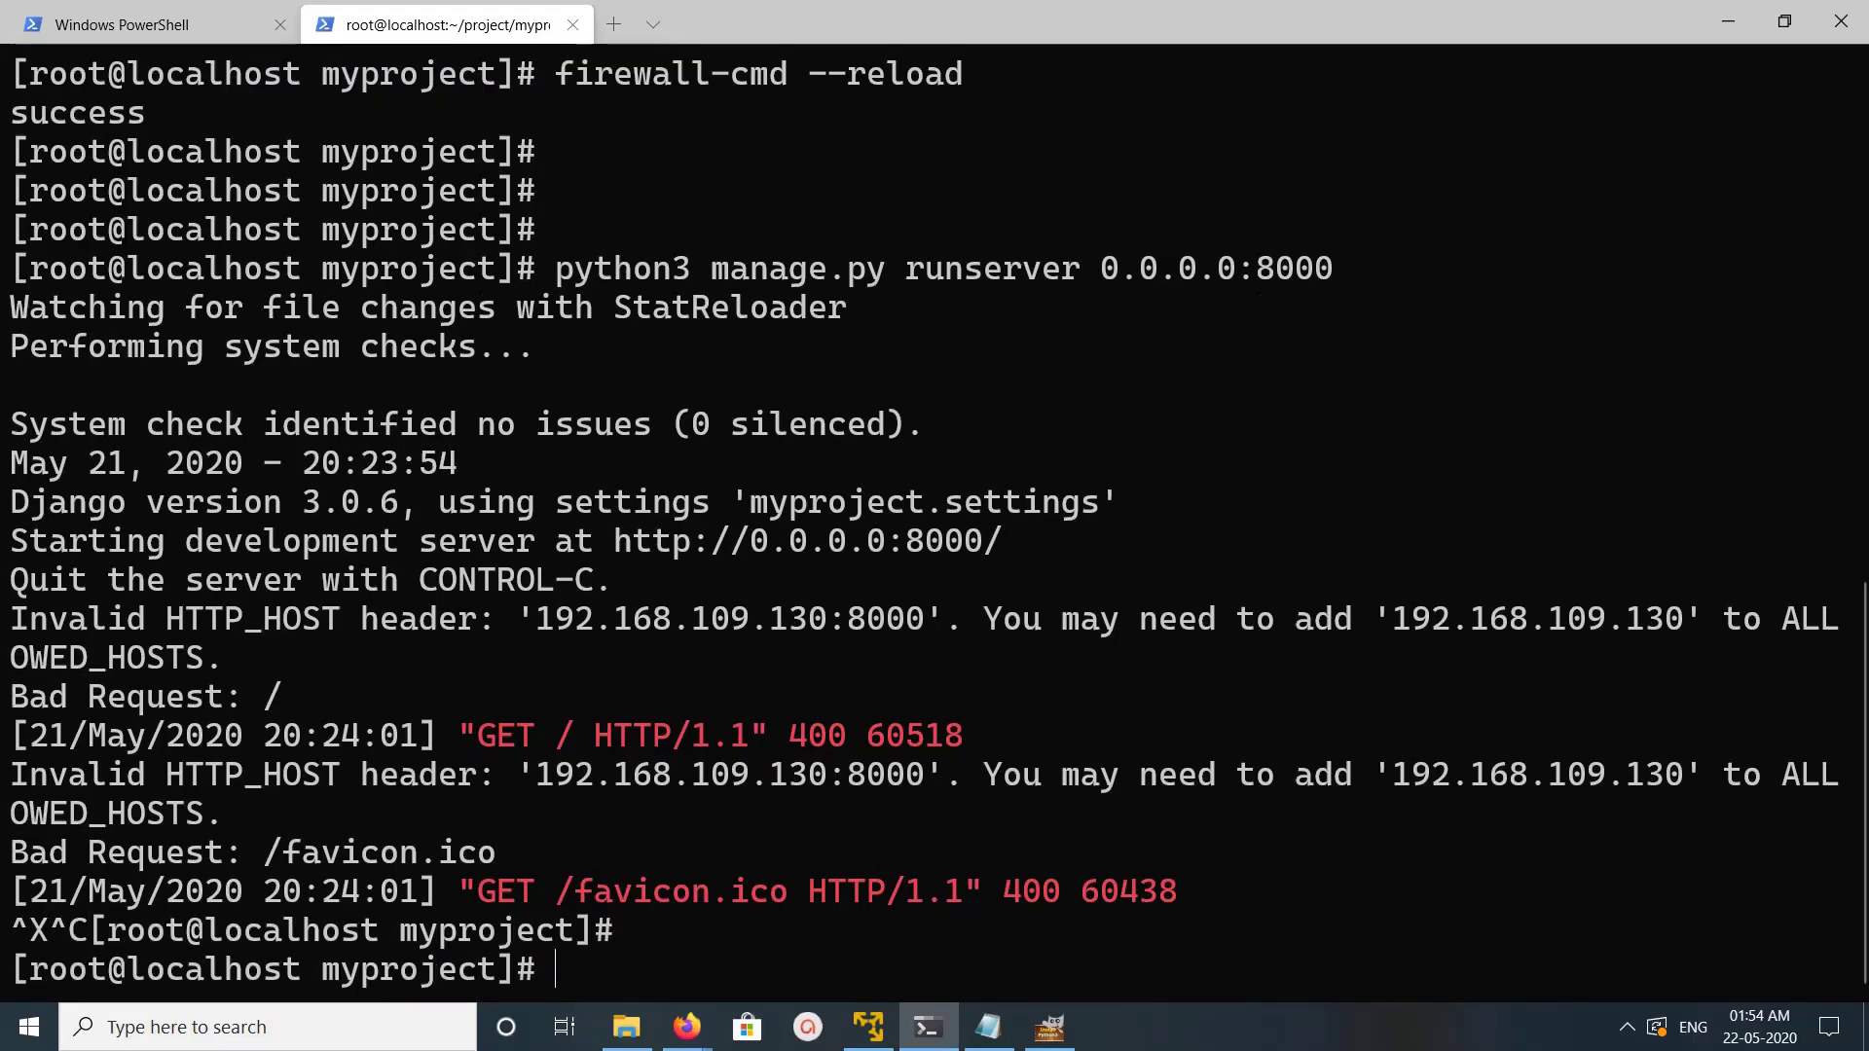
{"action": "key", "text": "Return"}
{"action": "key", "text": "Return"}
{"action": "key", "text": "Return"}
{"action": "type", "text": "ls"}
{"action": "key", "text": "Return"}
{"action": "key", "text": "Return"}
{"action": "key", "text": "Return"}
{"action": "key", "text": "Return"}
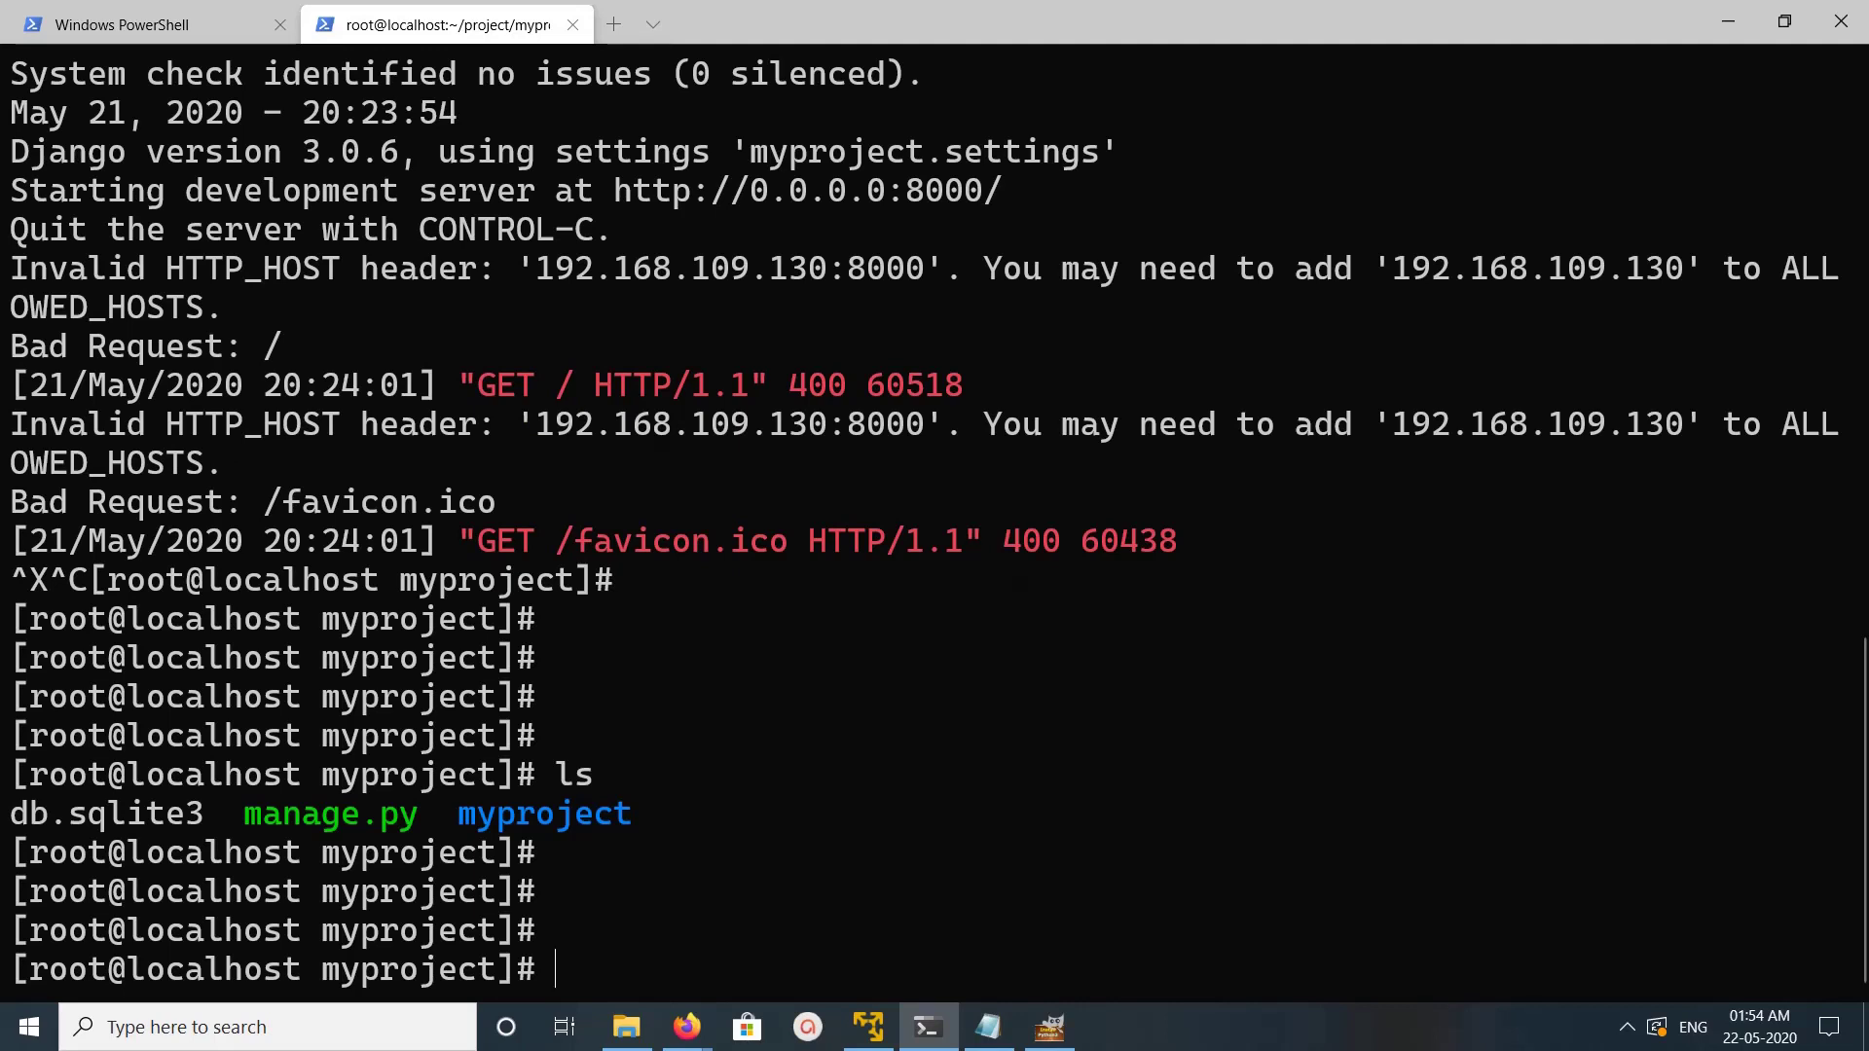
{"action": "type", "text": "vi"}
{"action": "type", "text": "m m"}
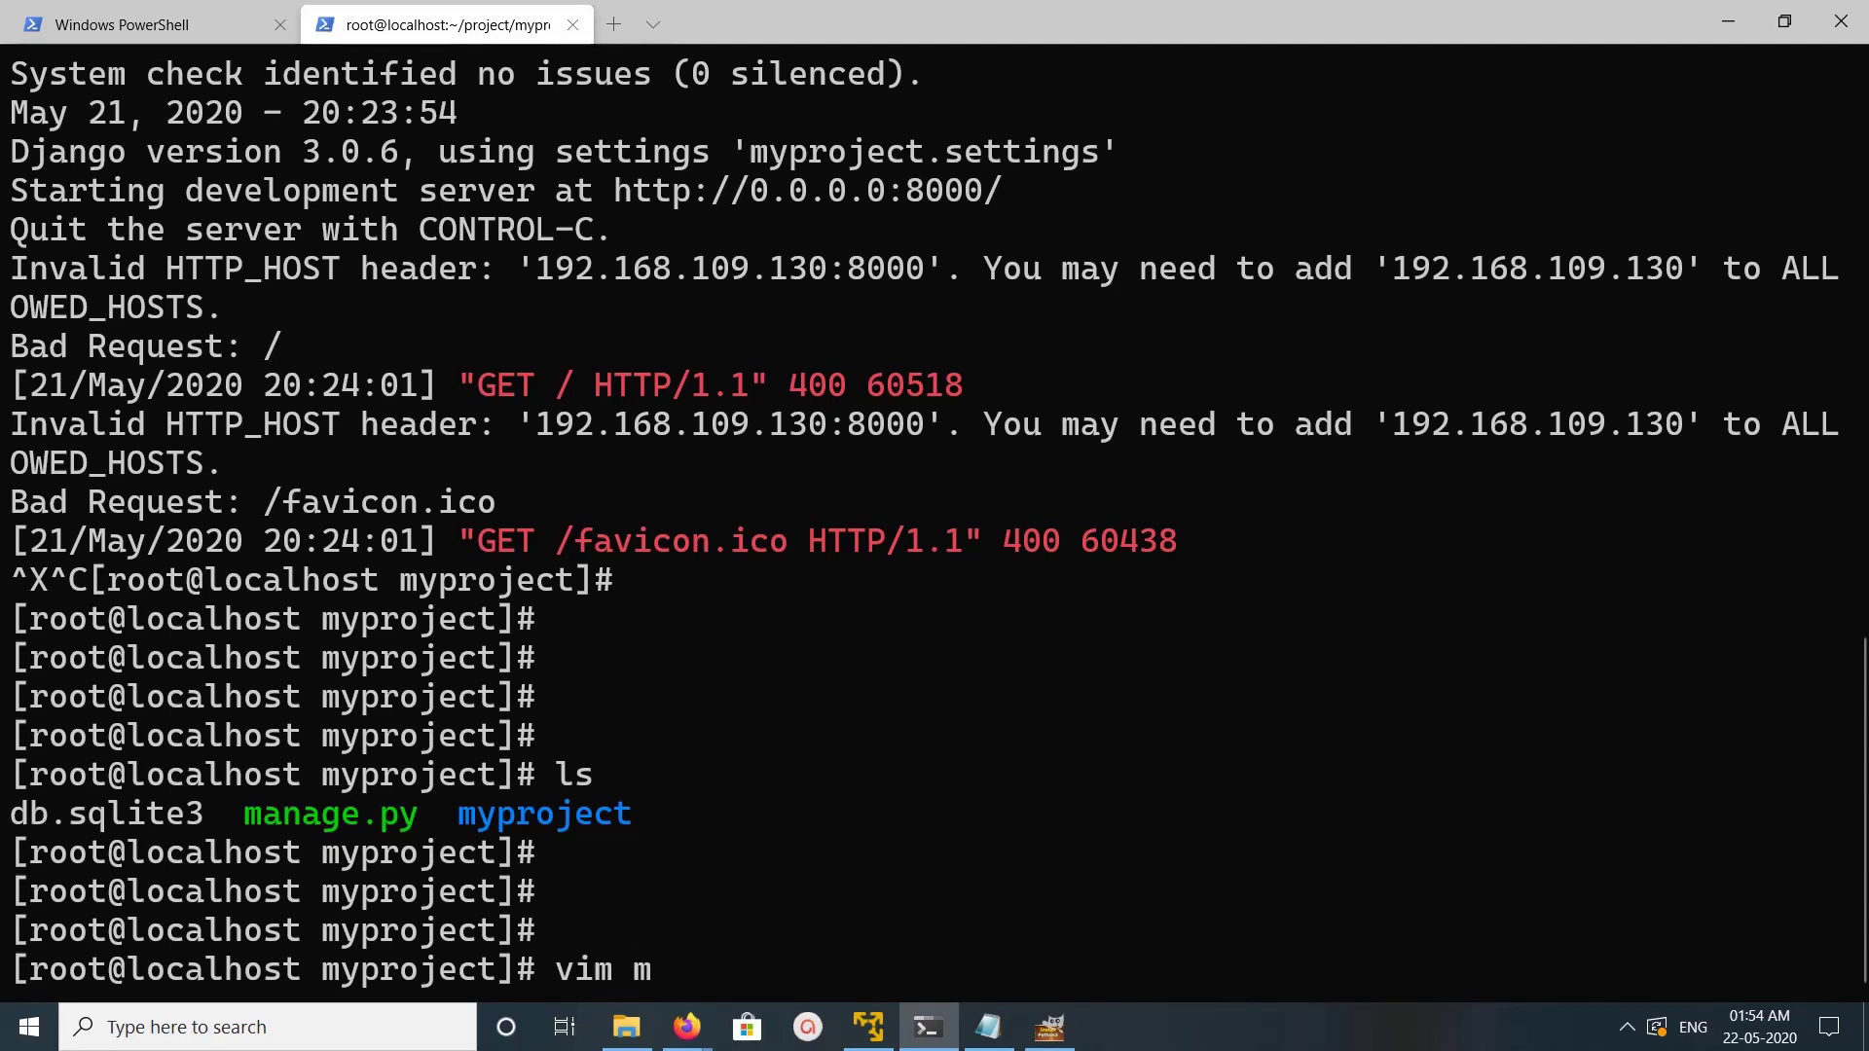
{"action": "type", "text": "y"}
Step: Open myproject/settings.py in vi after the vim command is not found
{"action": "key", "text": "Tab"}
{"action": "type", "text": "se"}
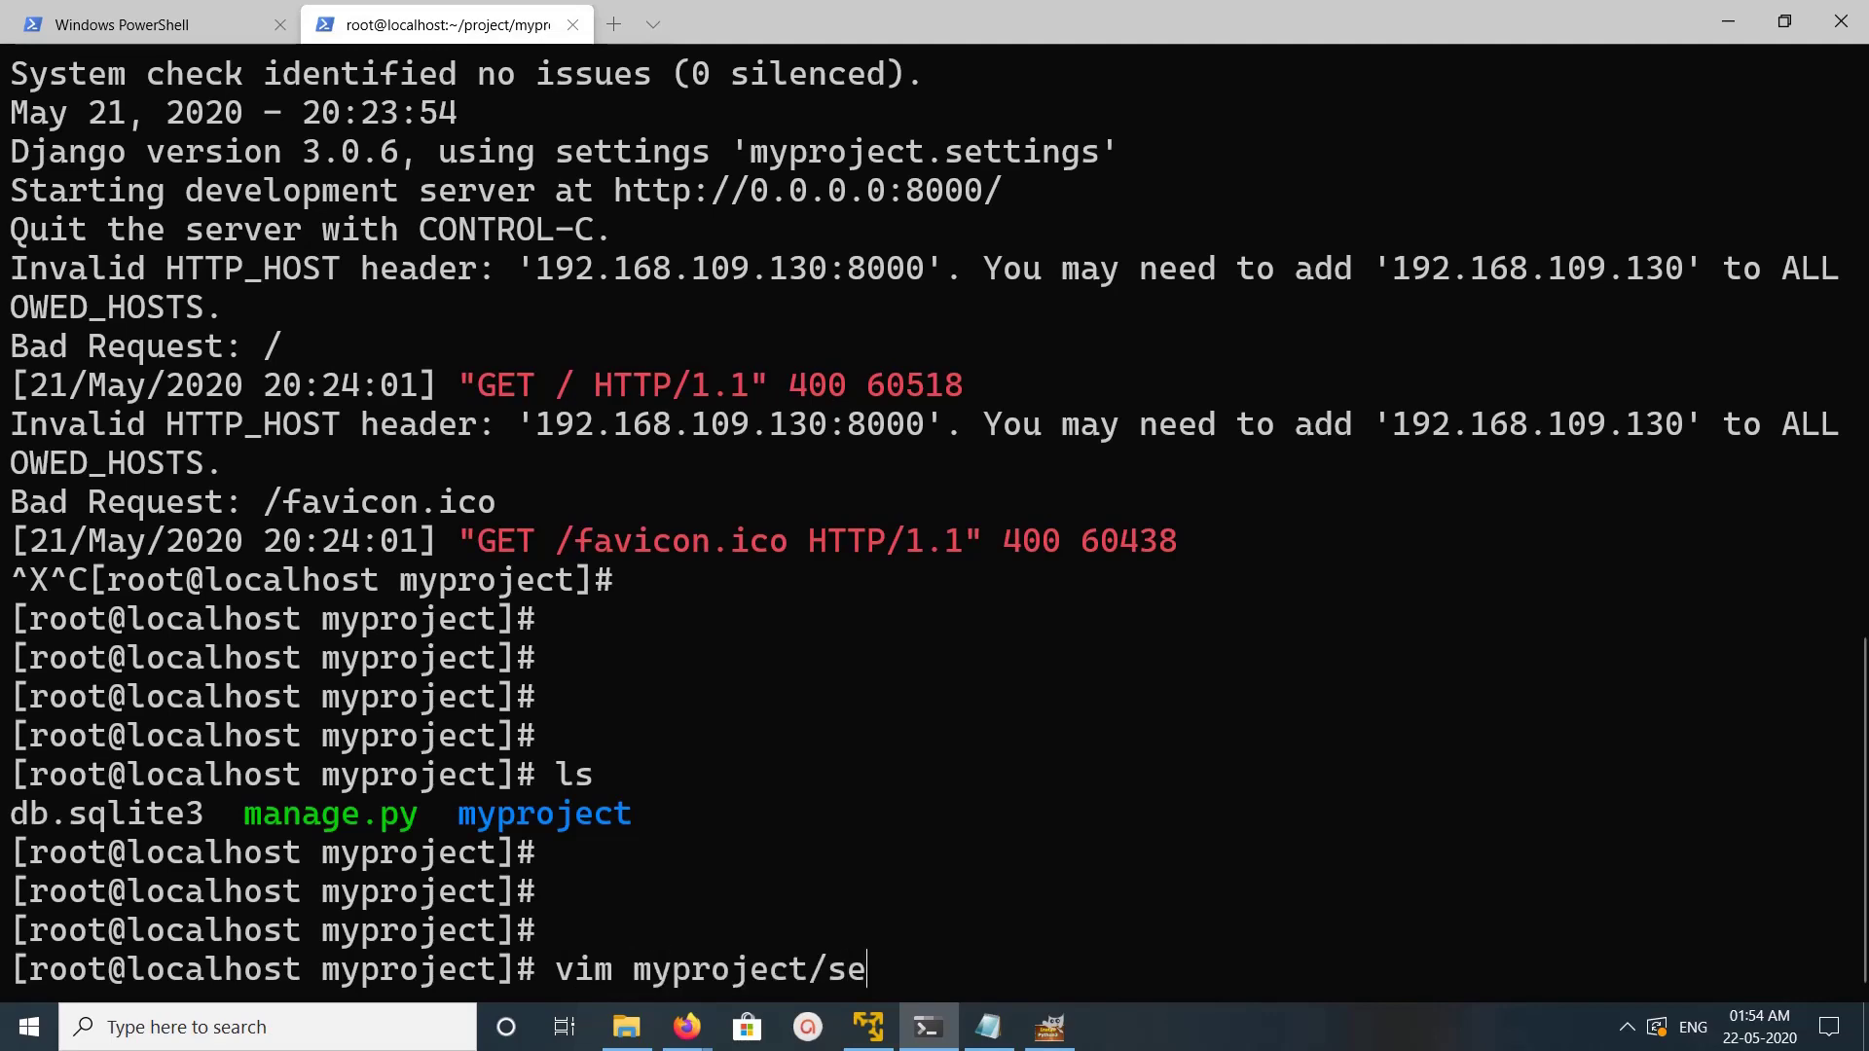
{"action": "key", "text": "Tab"}
{"action": "key", "text": "Return"}
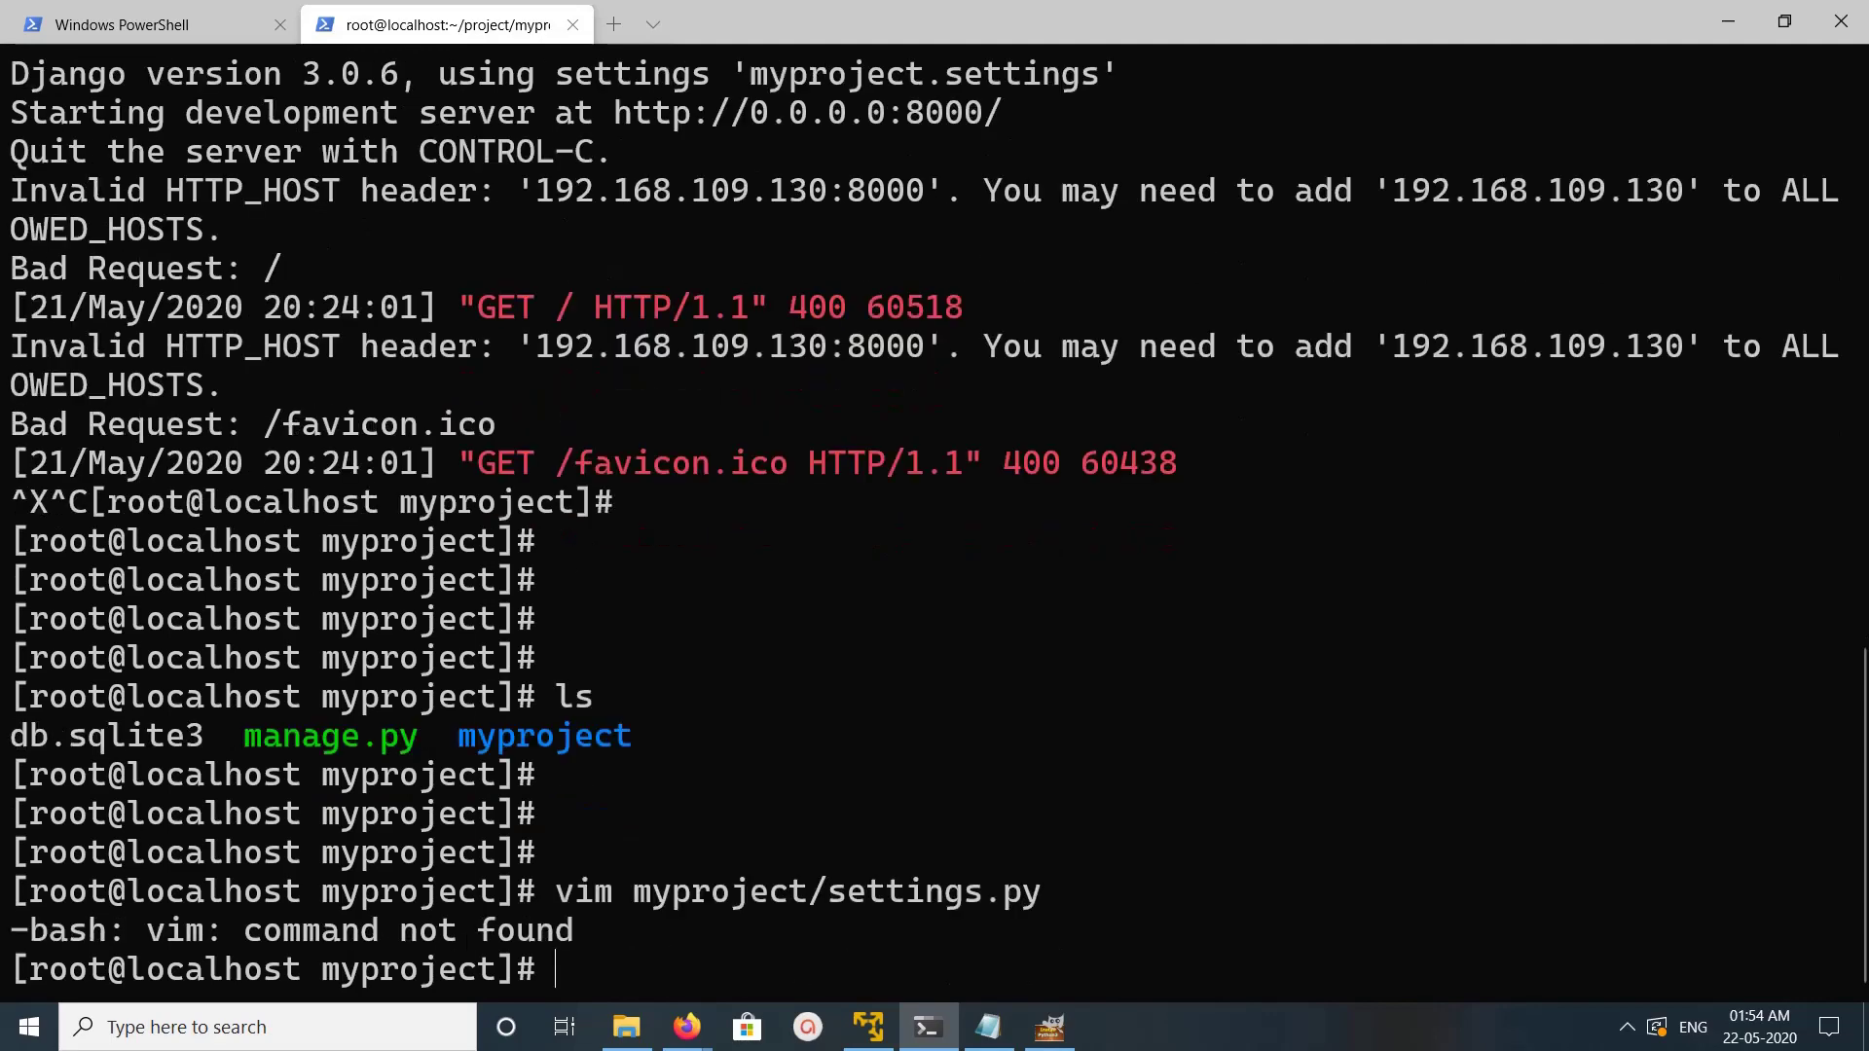
{"action": "key", "text": "Return"}
{"action": "key", "text": "Up"}
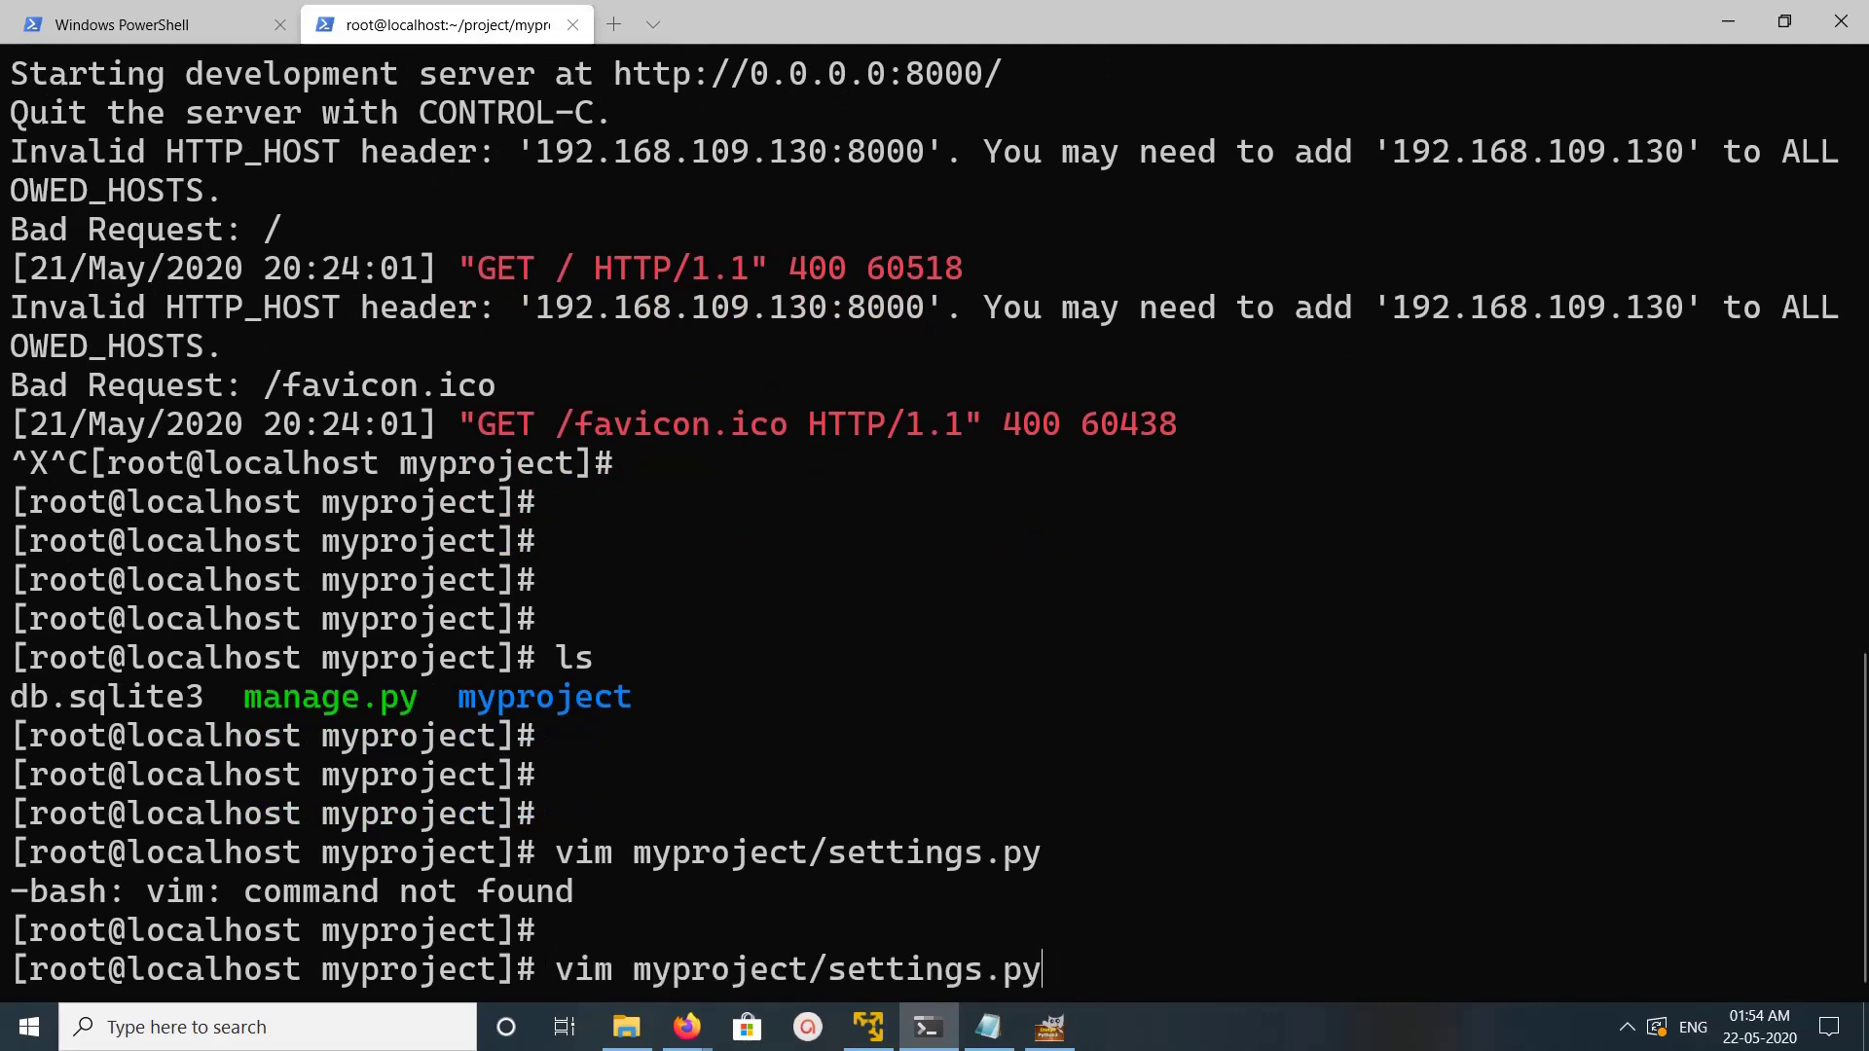
{"action": "key", "text": "Left"}
{"action": "key", "text": "Left"}
{"action": "key", "text": "Left"}
{"action": "key", "text": "Left"}
{"action": "key", "text": "Left"}
{"action": "key", "text": "Left"}
{"action": "key", "text": "Left"}
{"action": "key", "text": "Left"}
{"action": "key", "text": "Left"}
{"action": "key", "text": "BackSpace"}
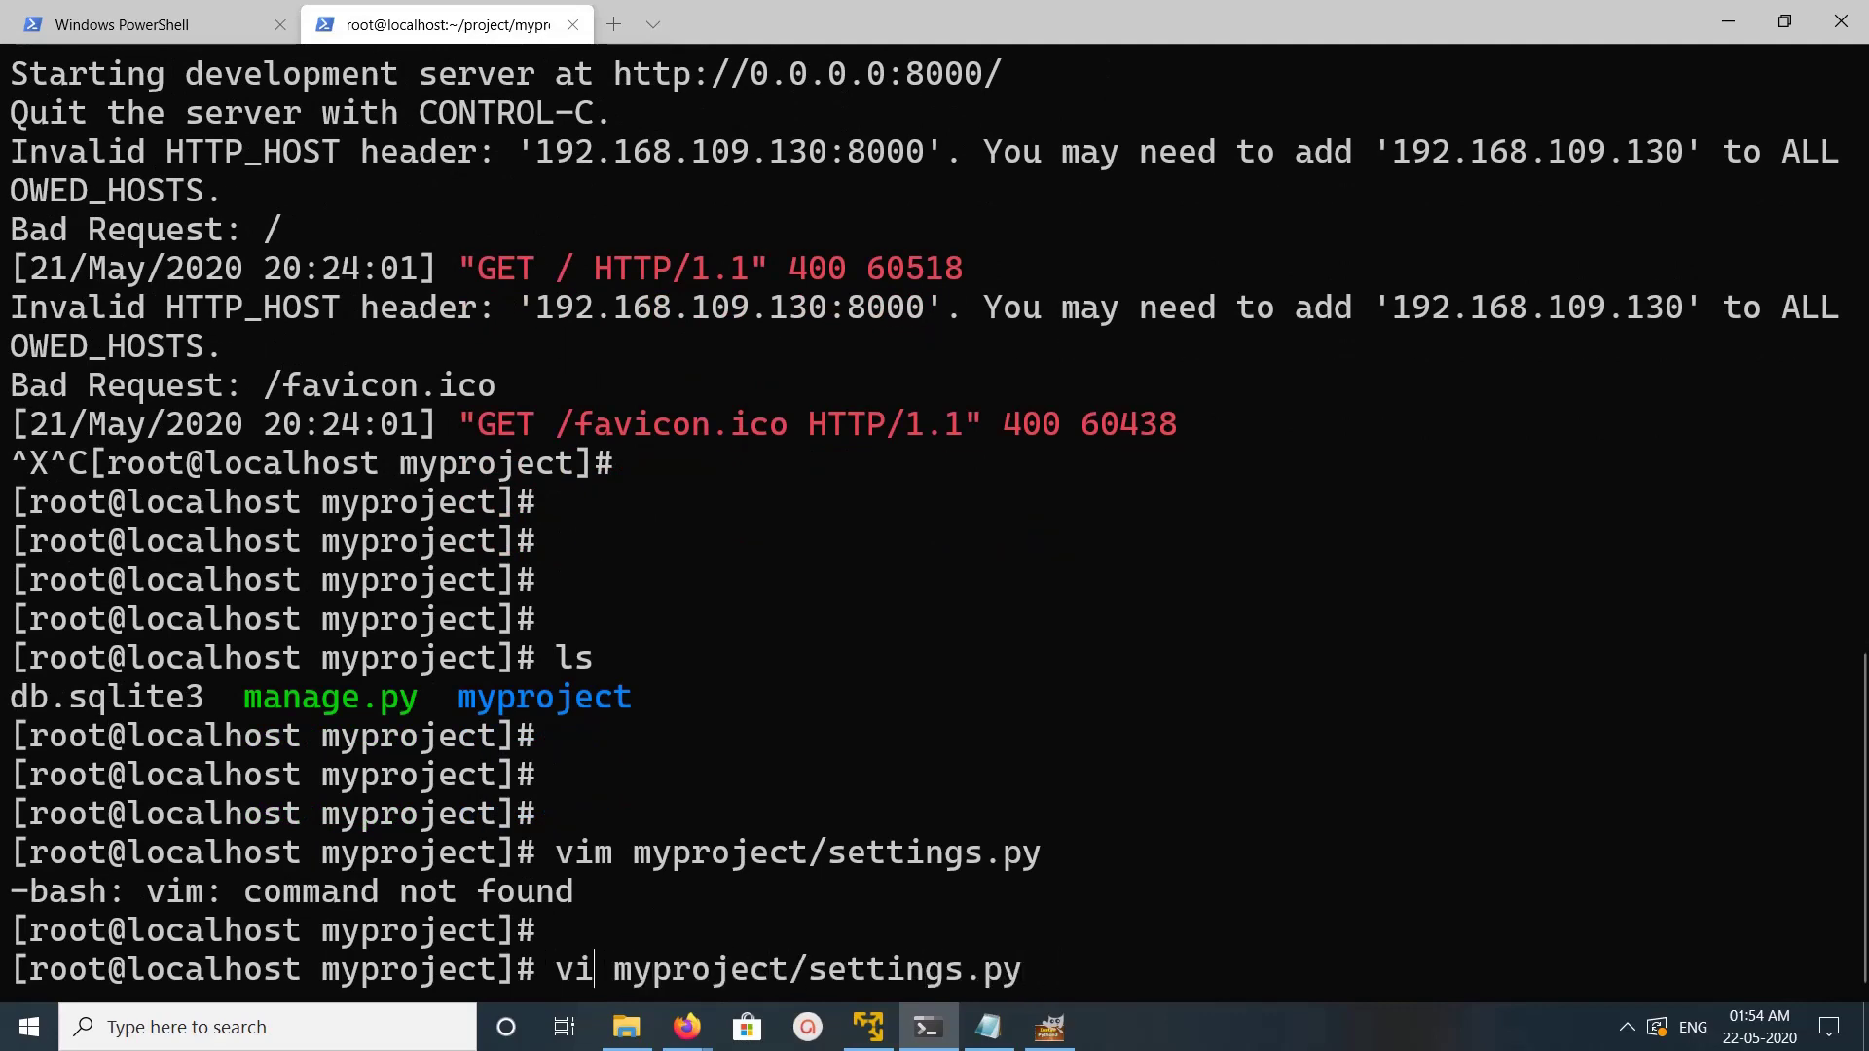
{"action": "key", "text": "Return"}
Step: Put "192.168.109.130" inside the ALLOWED_HOSTS brackets and save with :wq
{"action": "key", "text": "Down"}
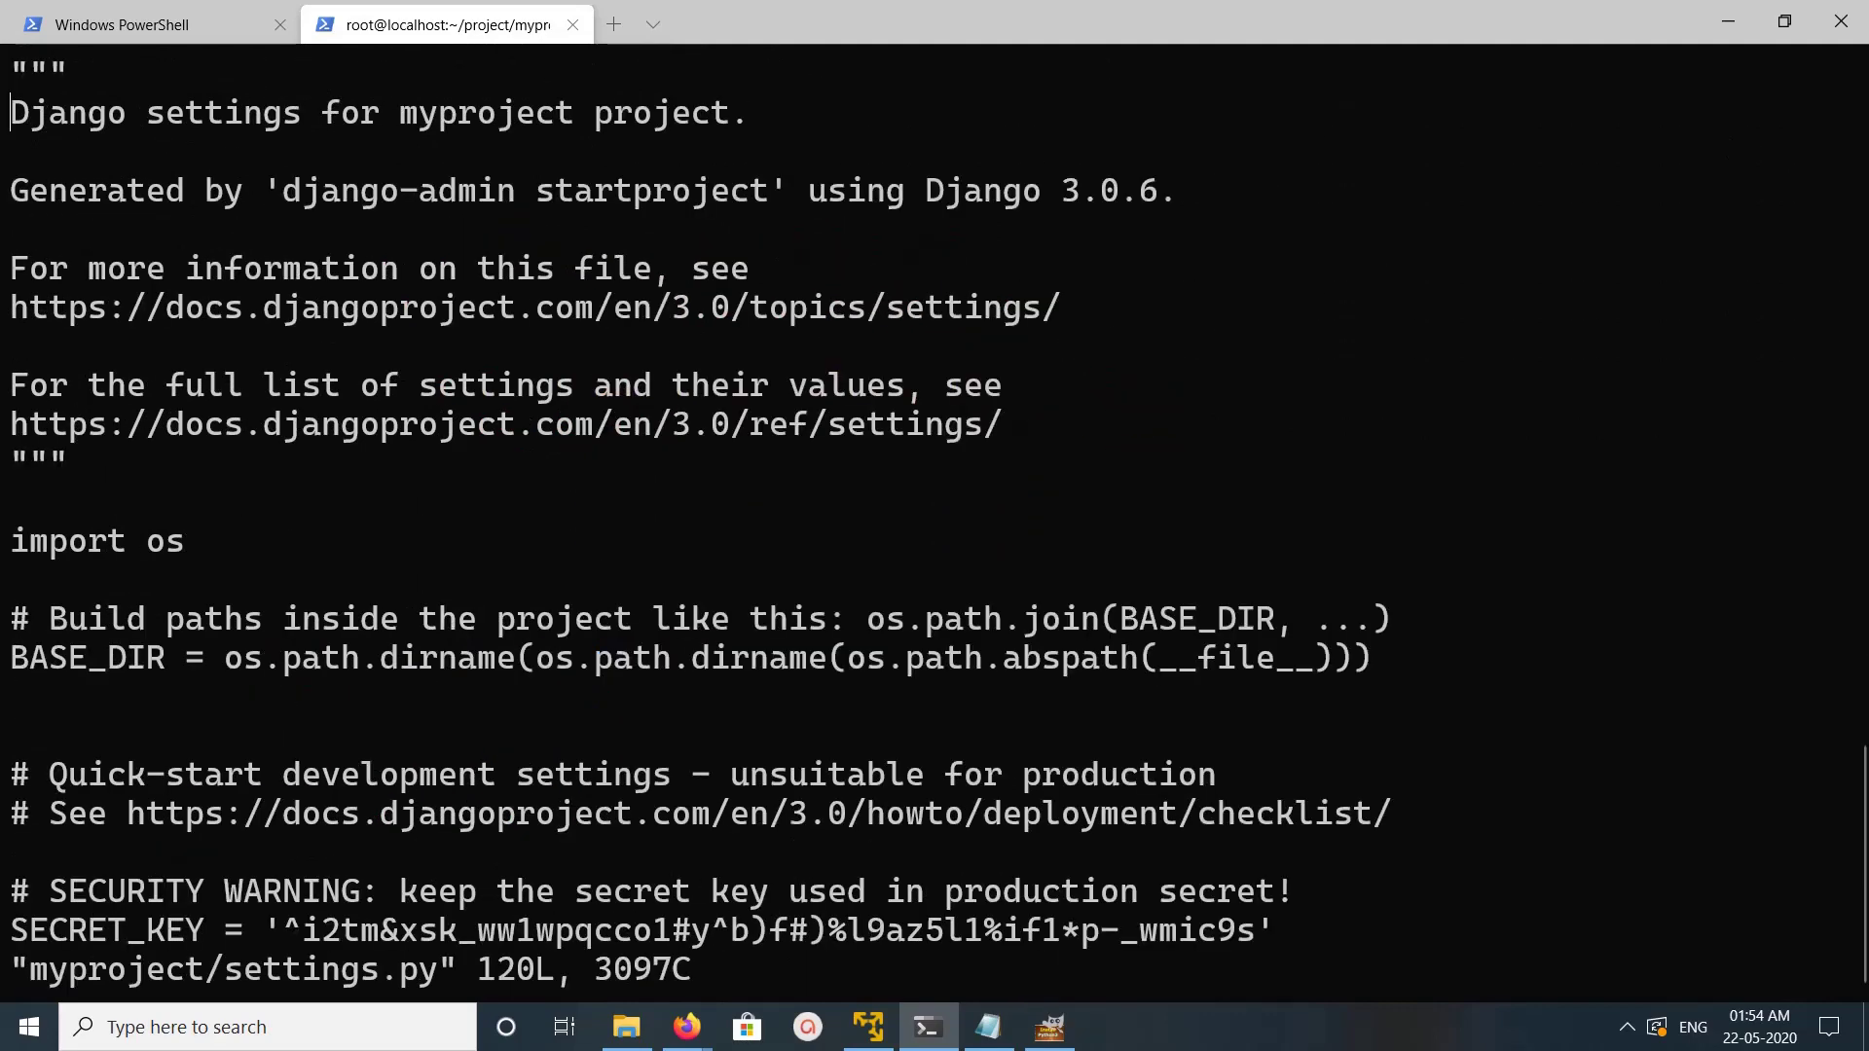
{"action": "key", "text": "Down"}
{"action": "key", "text": "Down"}
{"action": "key", "text": "Down"}
{"action": "key", "text": "Down"}
{"action": "key", "text": "Down"}
{"action": "key", "text": "Down"}
{"action": "key", "text": "Down"}
{"action": "key", "text": "Down"}
{"action": "key", "text": "Down"}
{"action": "key", "text": "Up"}
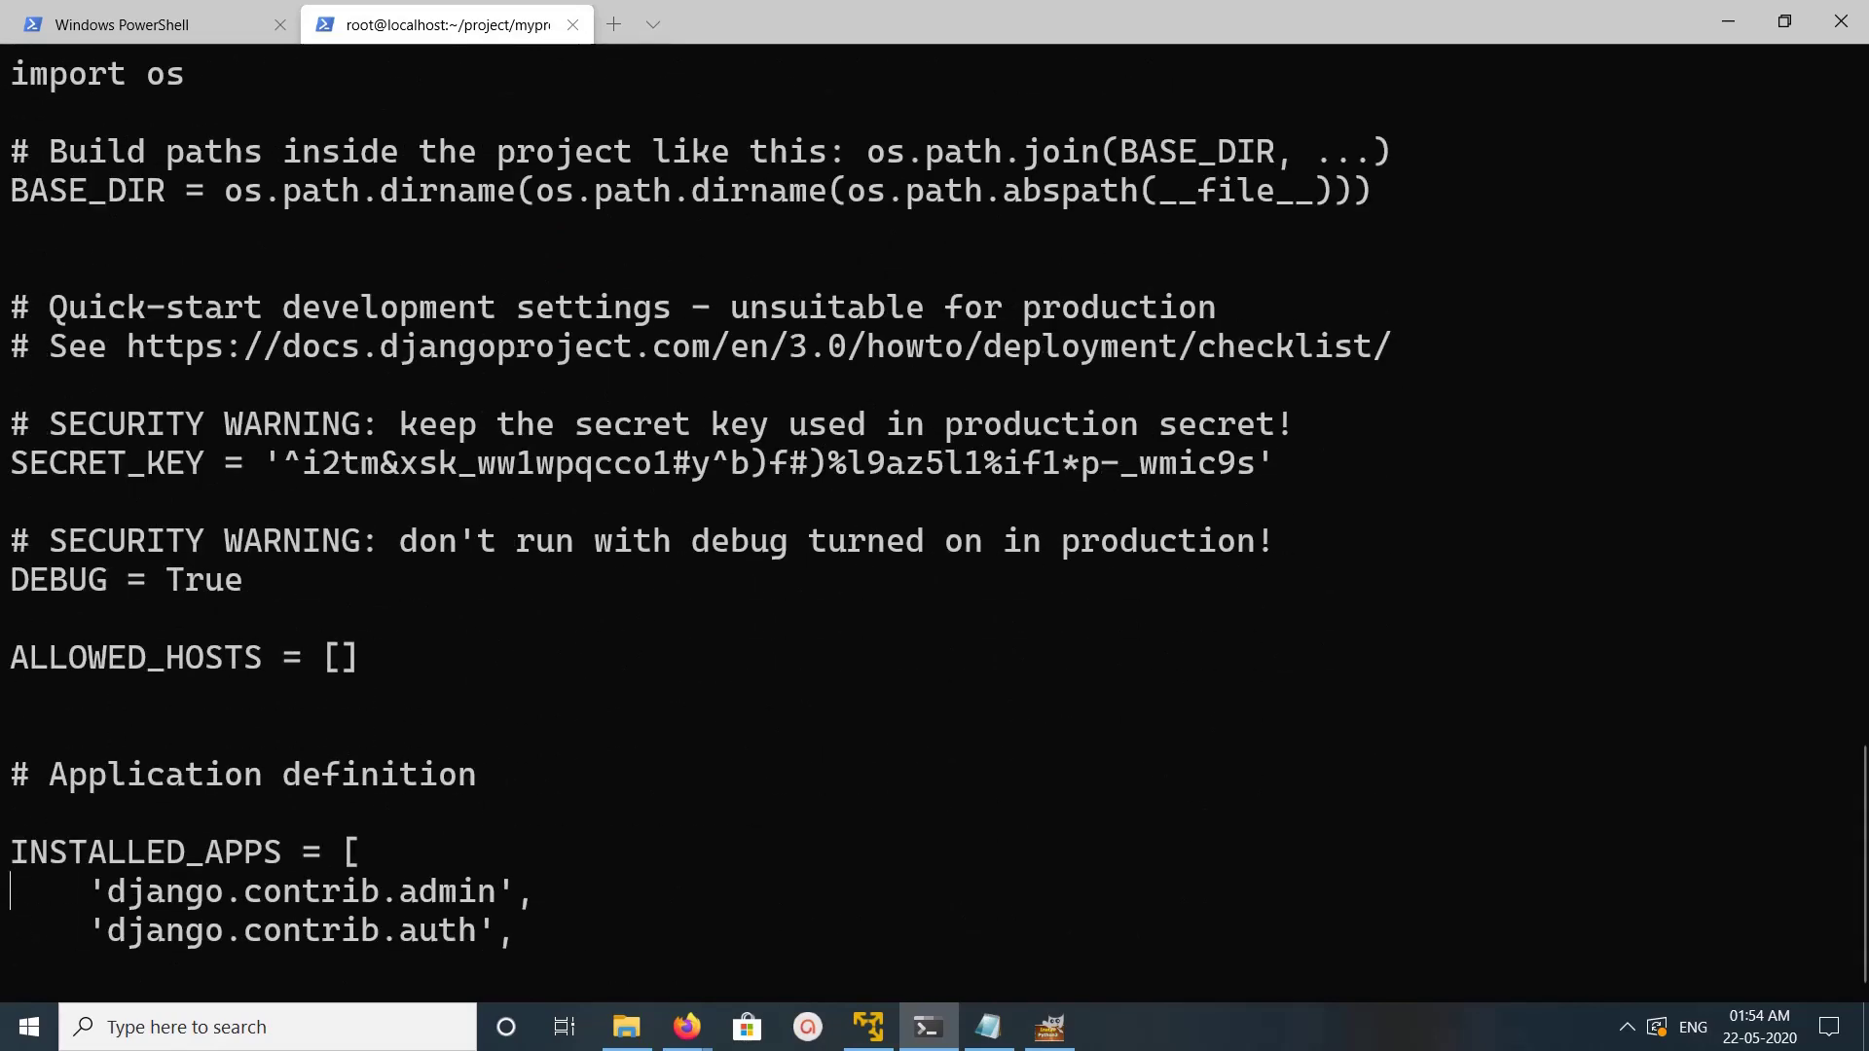
{"action": "key", "text": "Up"}
{"action": "key", "text": "Up"}
{"action": "key", "text": "Up"}
{"action": "key", "text": "Up"}
{"action": "key", "text": "Up"}
{"action": "key", "text": "Up"}
{"action": "key", "text": "Right"}
{"action": "key", "text": "Right"}
{"action": "key", "text": "Right"}
{"action": "key", "text": "Right"}
{"action": "key", "text": "Right"}
{"action": "key", "text": "Right"}
{"action": "key", "text": "Right"}
{"action": "key", "text": "Right"}
{"action": "key", "text": "Right"}
{"action": "key", "text": "Right"}
{"action": "type", "text": "i"}
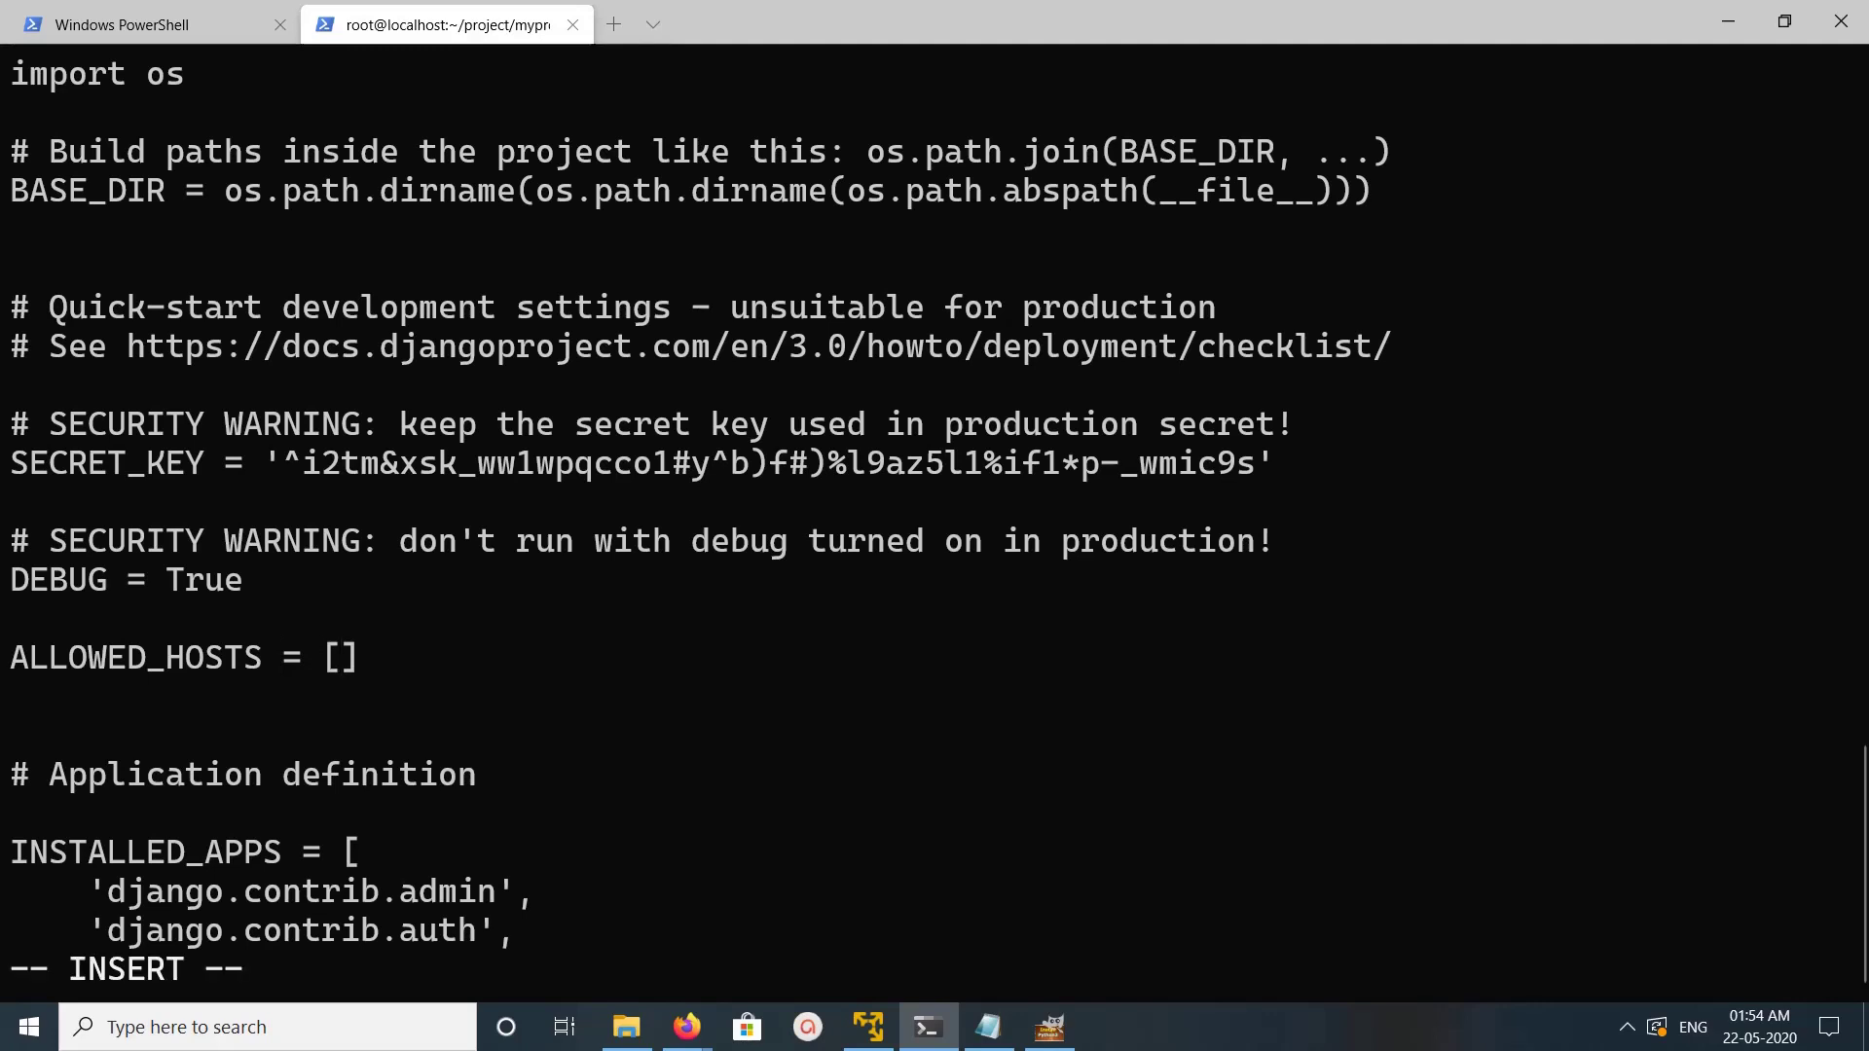
{"action": "type", "text": "\"\""}
{"action": "key", "text": "Left"}
{"action": "type", "text": "192.168.109.130"}
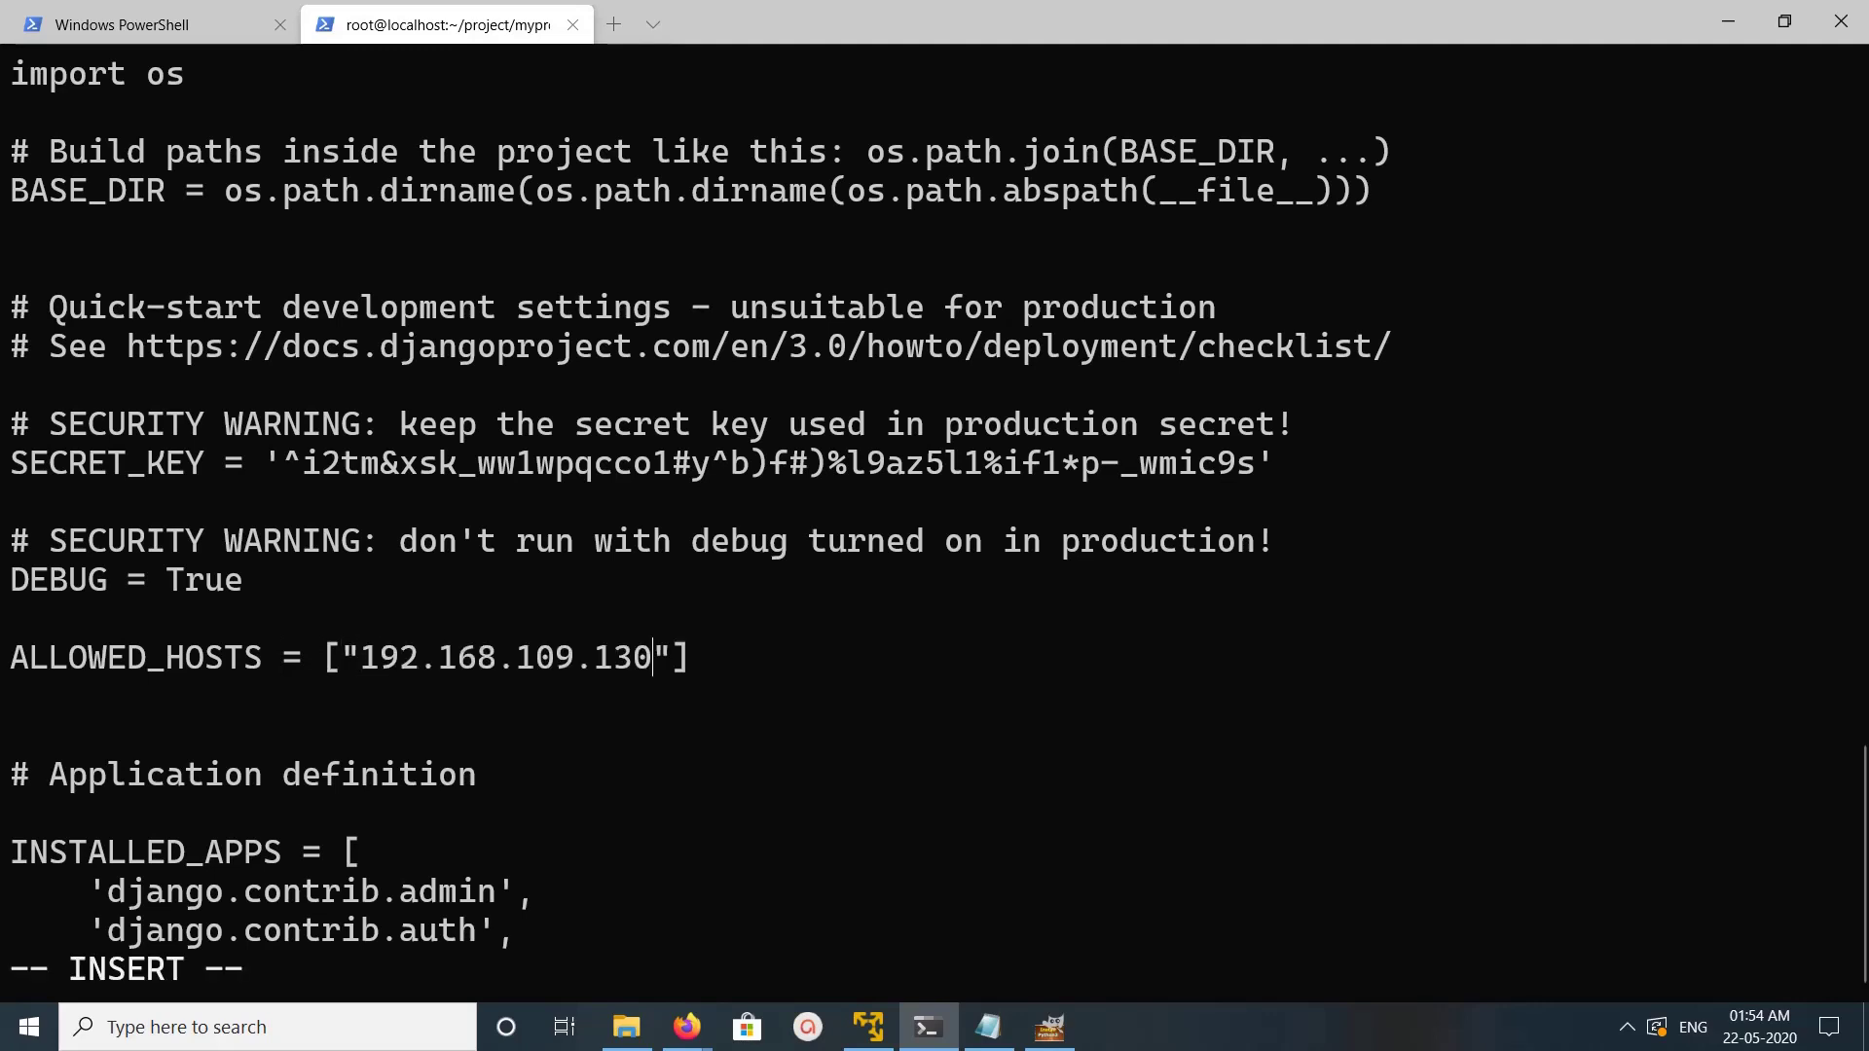
{"action": "key", "text": "Escape"}
{"action": "type", "text": ":w"}
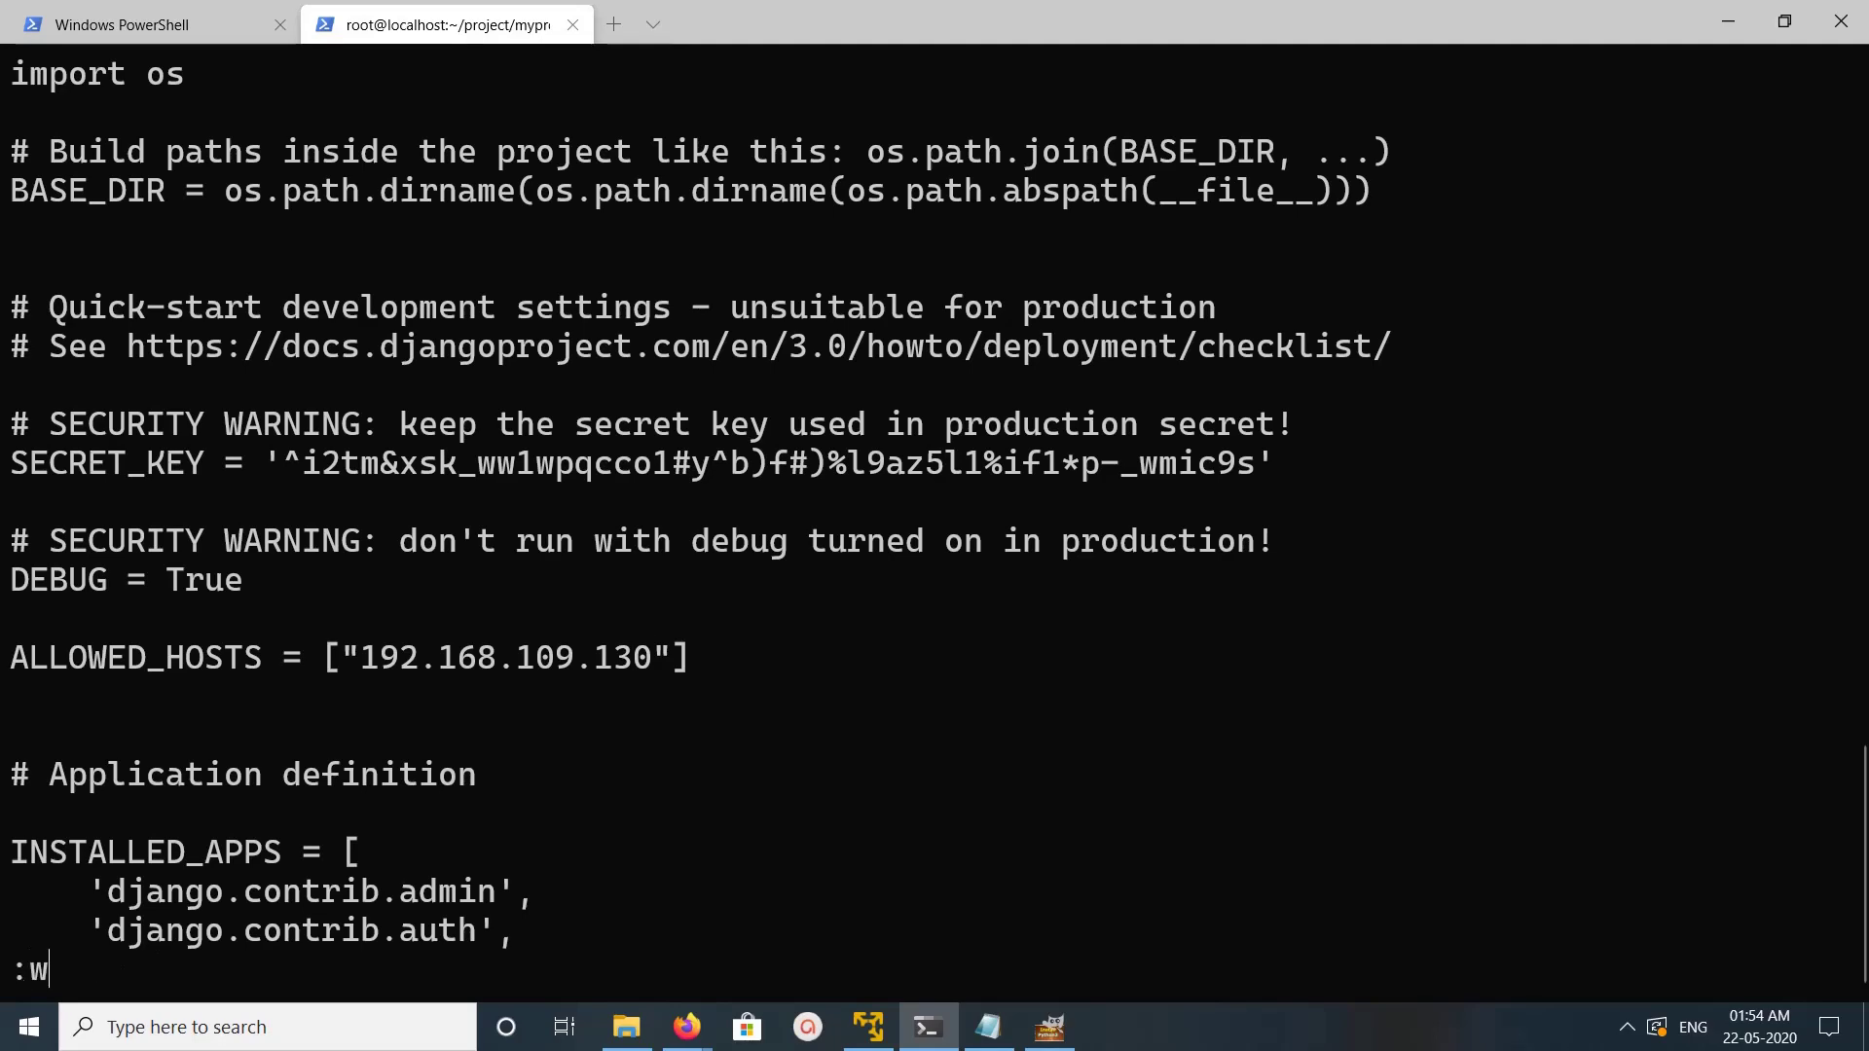
{"action": "type", "text": "q"}
{"action": "key", "text": "Return"}
{"action": "key", "text": "Return"}
{"action": "key", "text": "Return"}
{"action": "key", "text": "Return"}
{"action": "key", "text": "Return"}
Step: Rerun python3 manage.py runserver 0.0.0.0:8000 from history, then go to Firefox
{"action": "key", "text": "Up"}
{"action": "key", "text": "Up"}
{"action": "key", "text": "Up"}
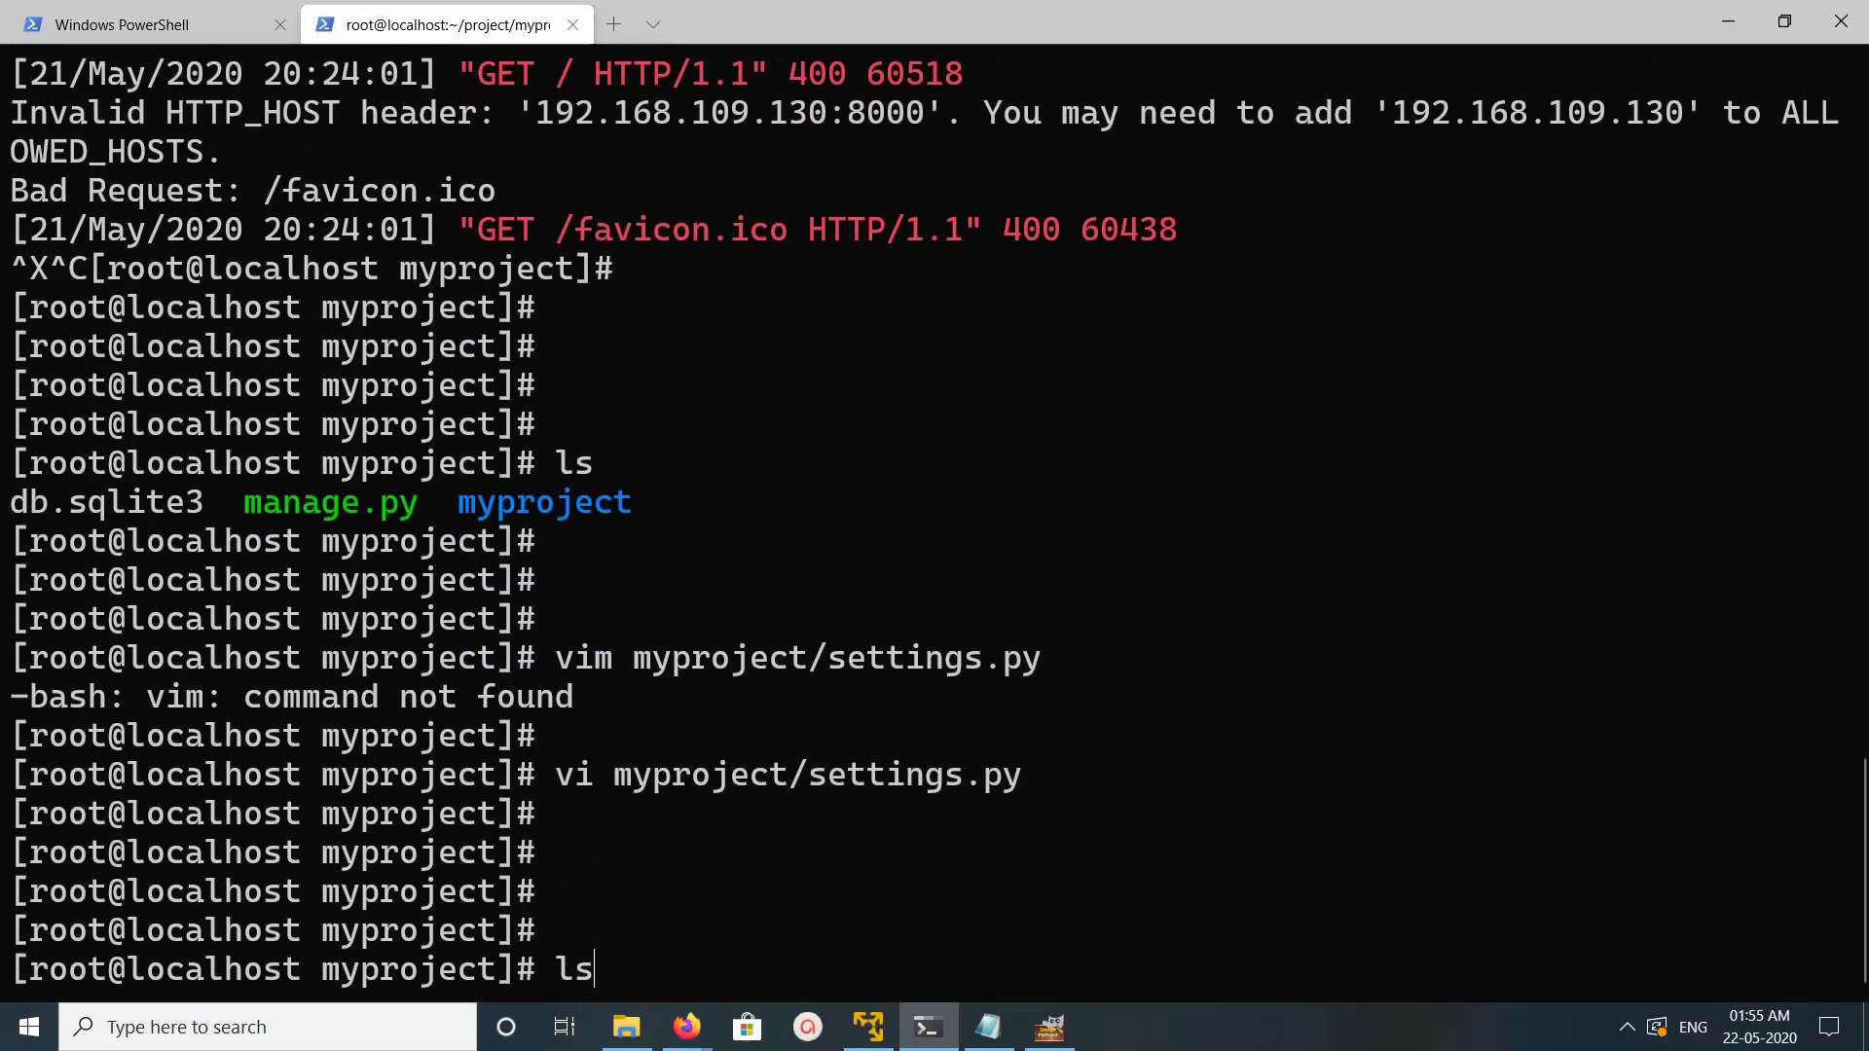
{"action": "key", "text": "Up"}
{"action": "key", "text": "Return"}
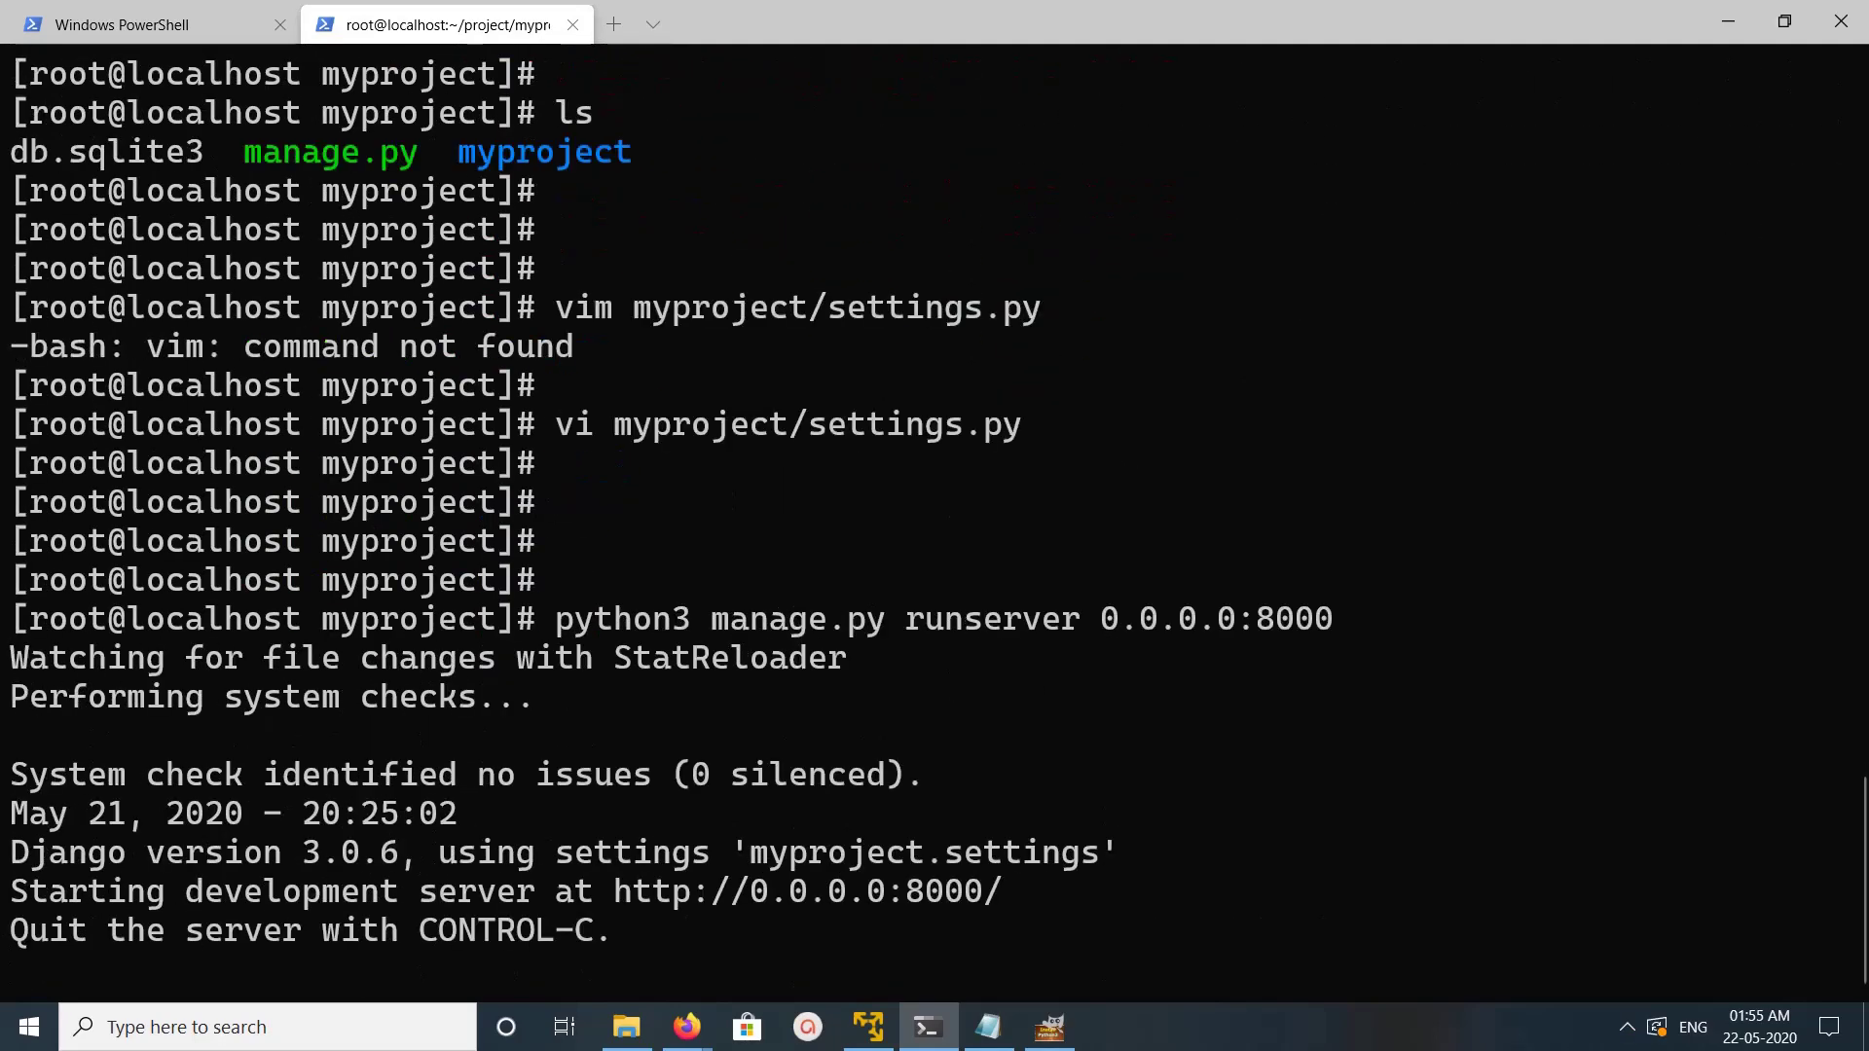
{"action": "key", "text": "alt+Tab"}
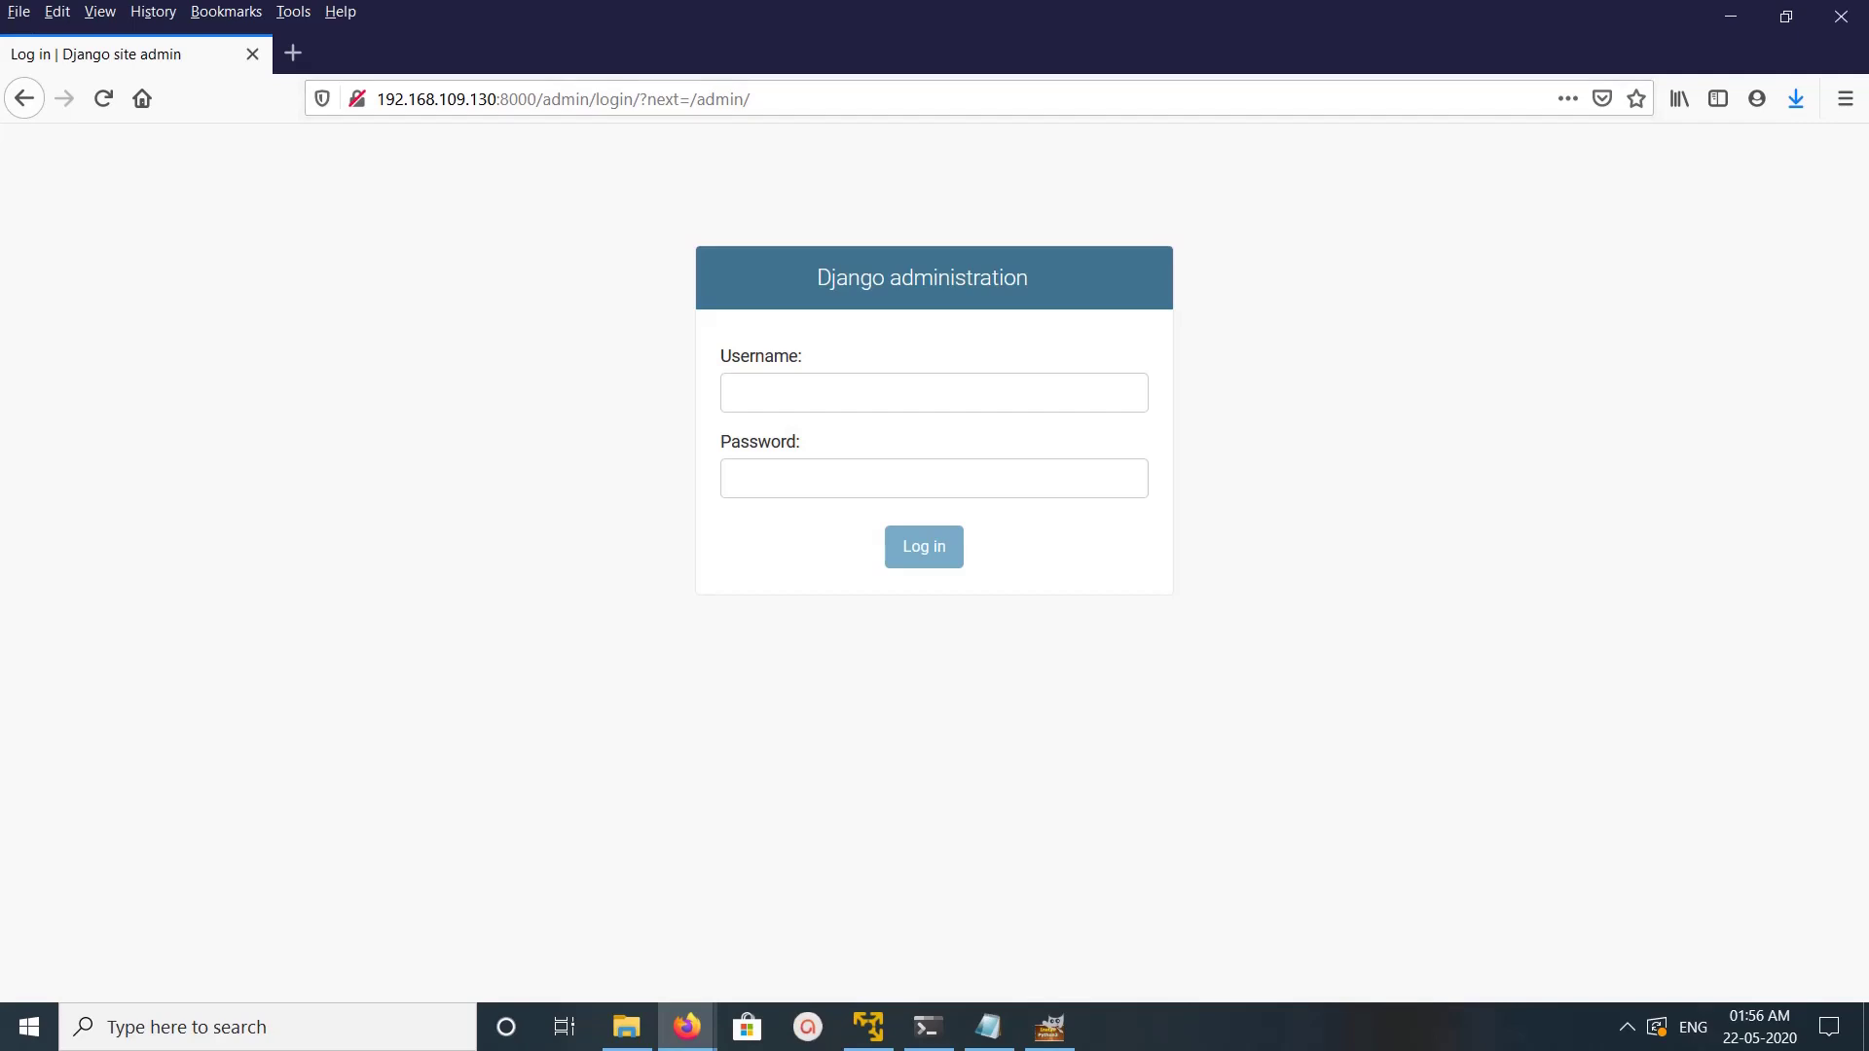
Step: Log in to Django admin as root, fixing the mistyped password, and decline saving the login
{"action": "left_click", "coordinate": [934, 391]}
{"action": "key", "text": "Tab"}
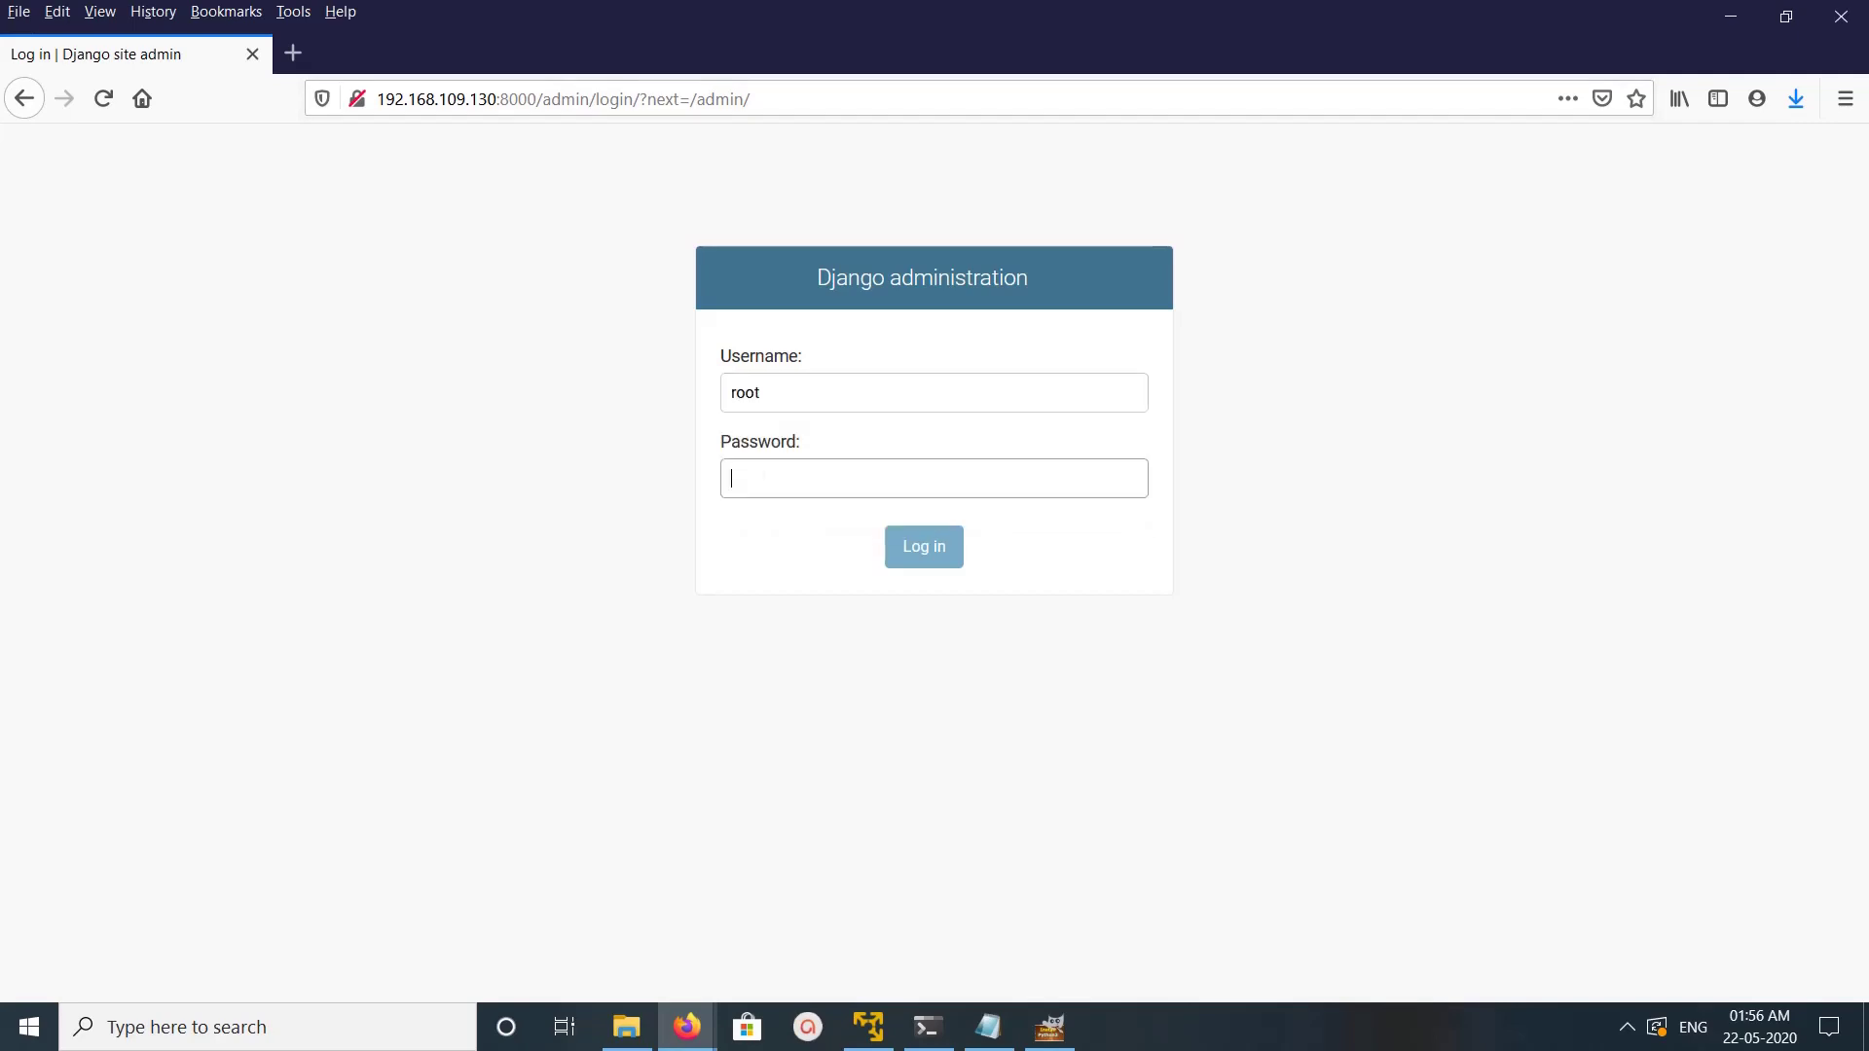
{"action": "key", "text": "BackSpace"}
{"action": "key", "text": "BackSpace"}
{"action": "key", "text": "BackSpace"}
{"action": "key", "text": "BackSpace"}
{"action": "key", "text": "BackSpace"}
{"action": "key", "text": "BackSpace"}
{"action": "key", "text": "BackSpace"}
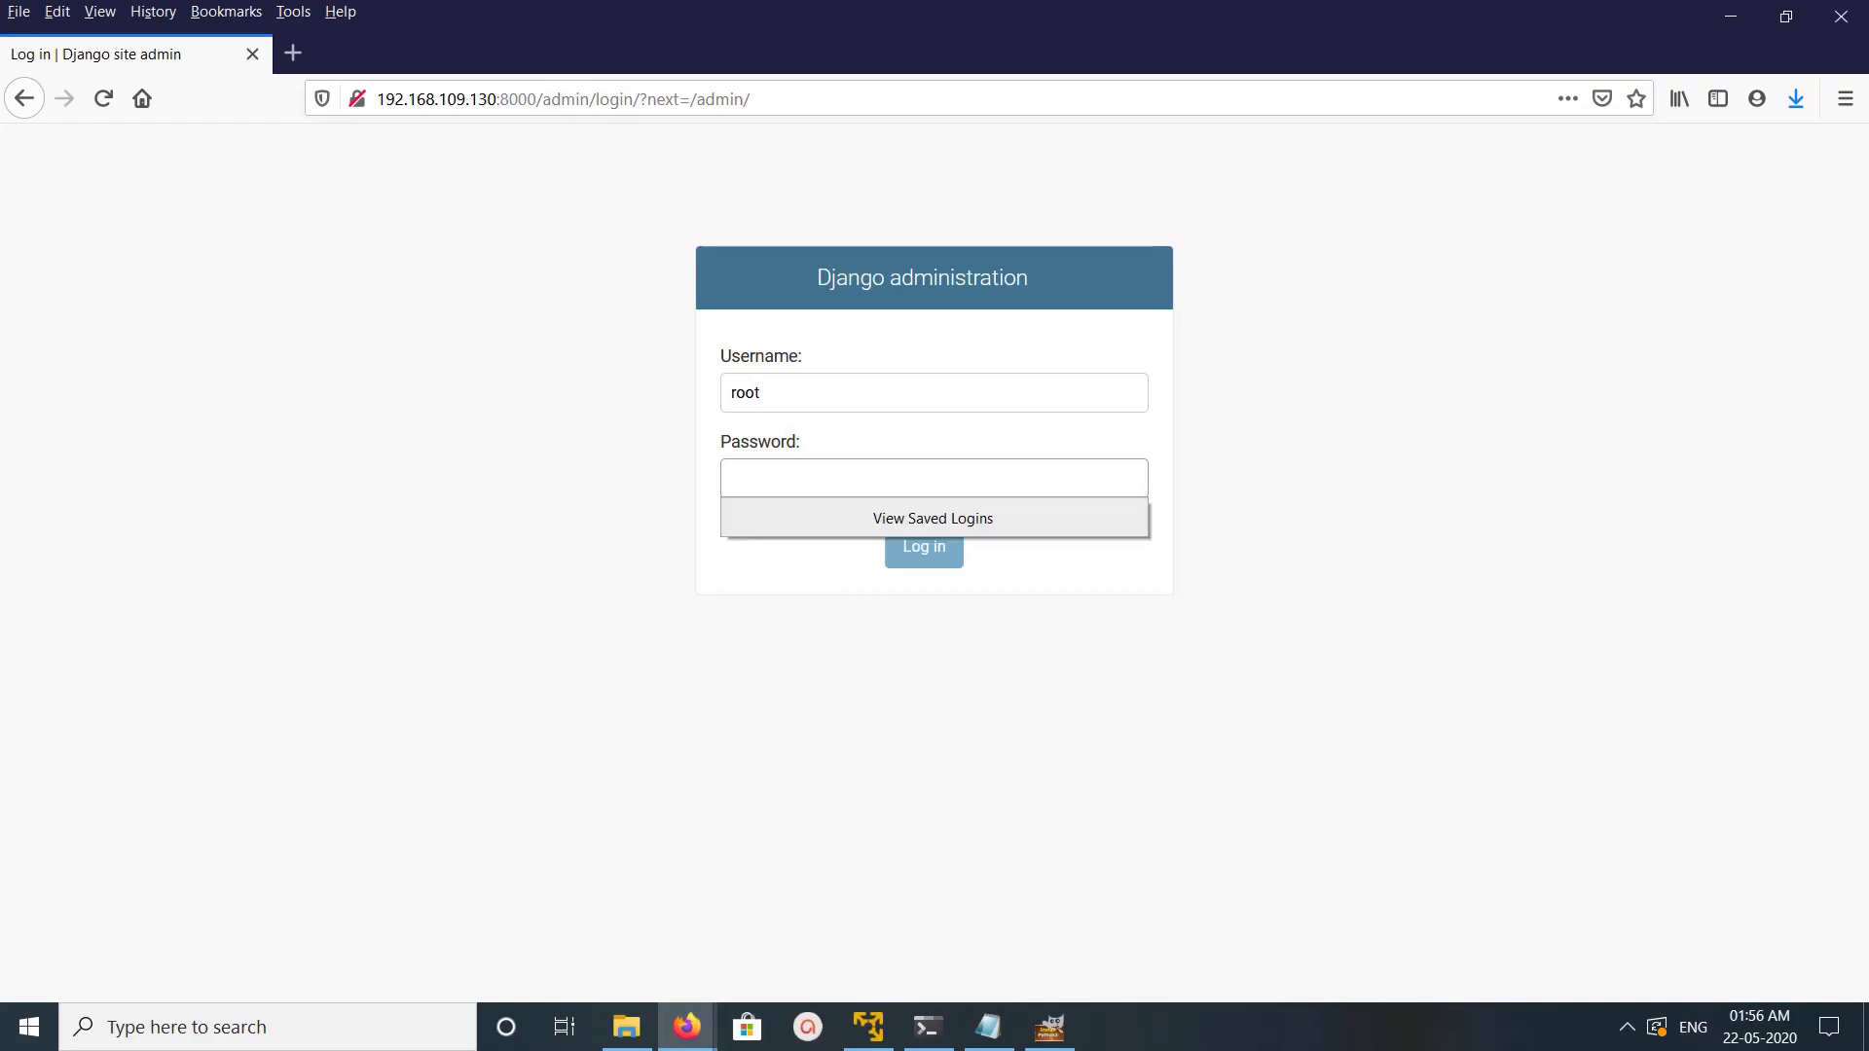
{"action": "key", "text": "Return"}
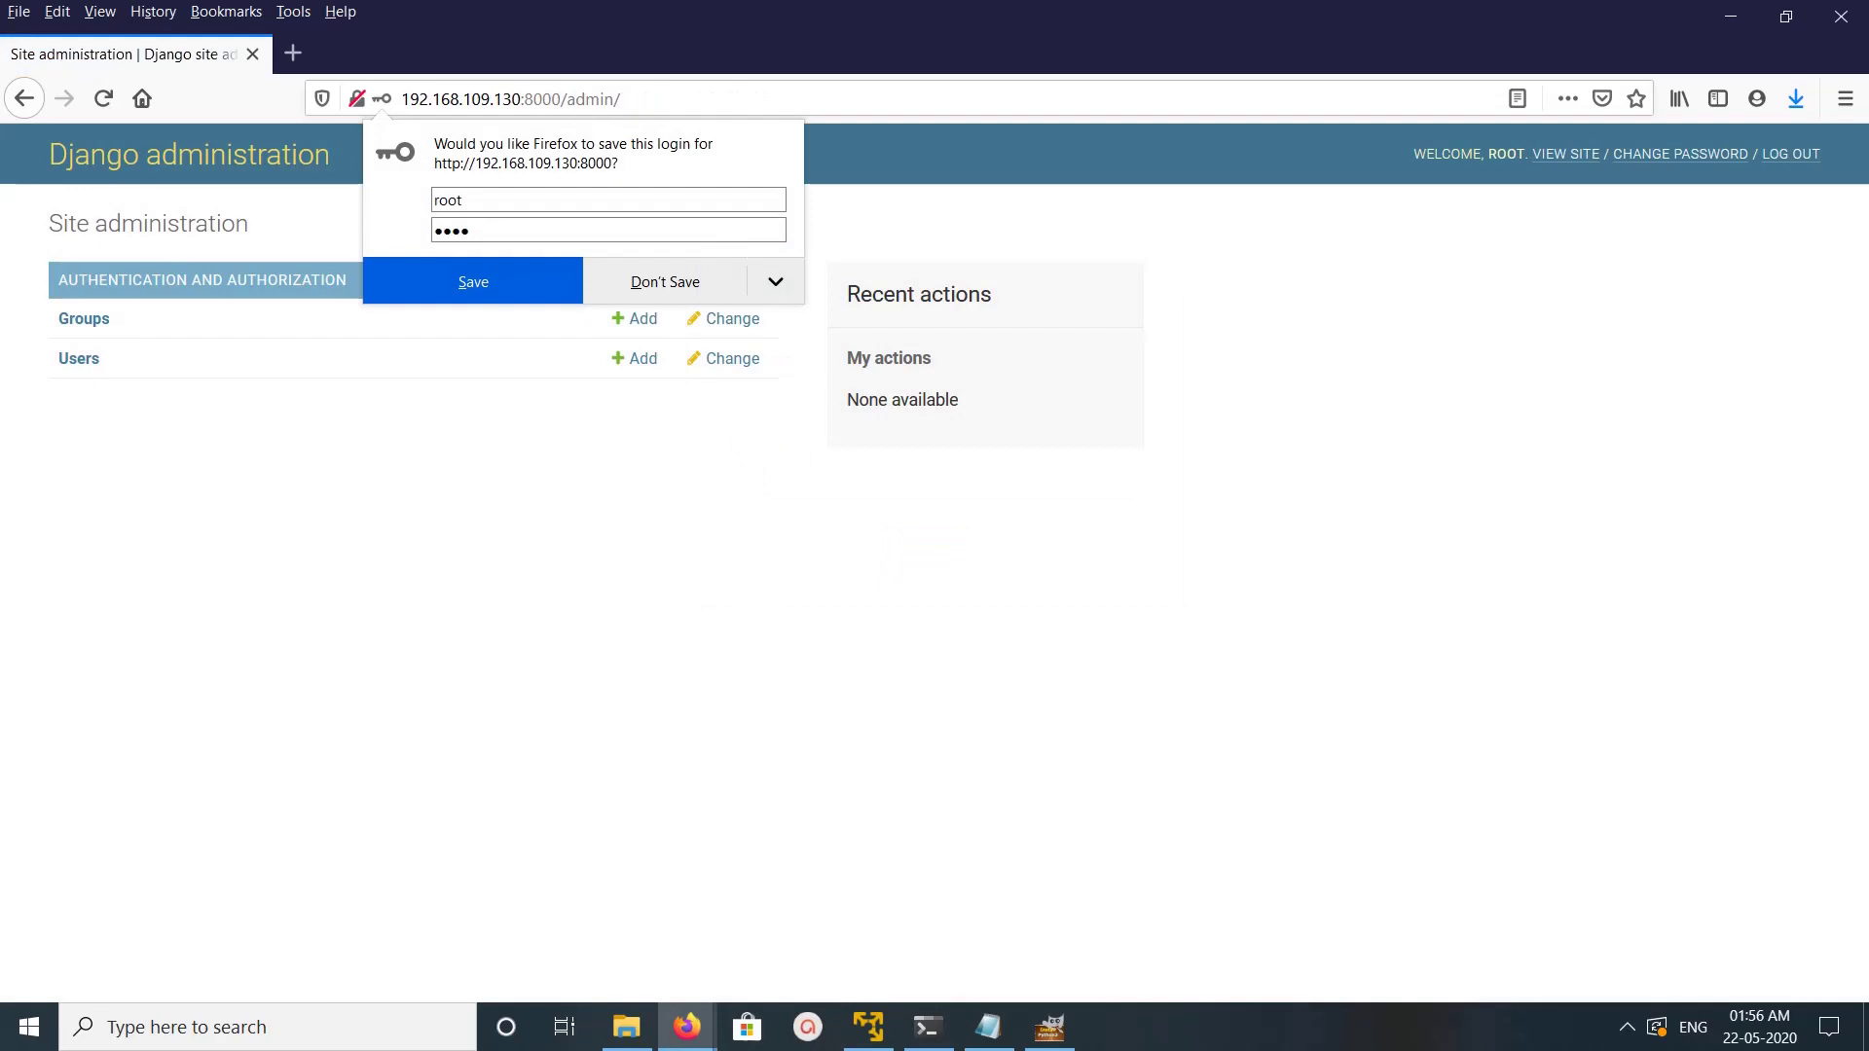
{"action": "key", "text": "Escape"}
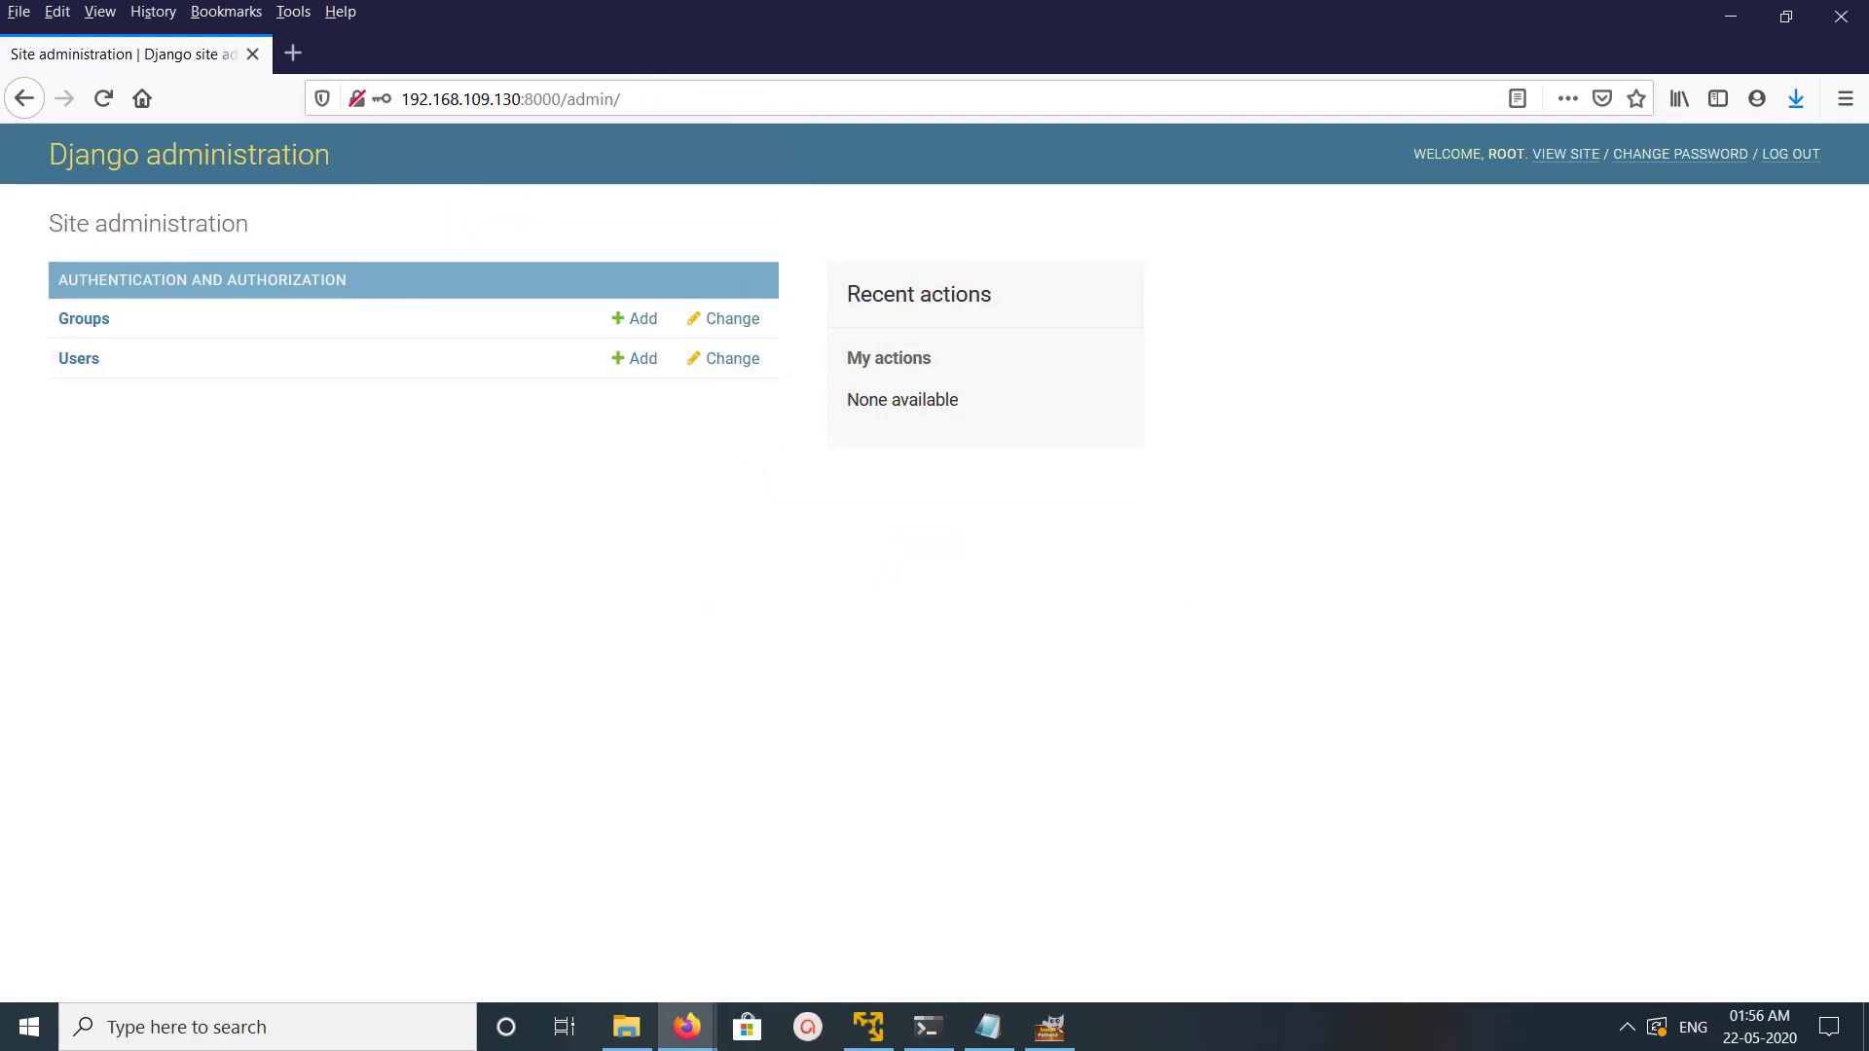